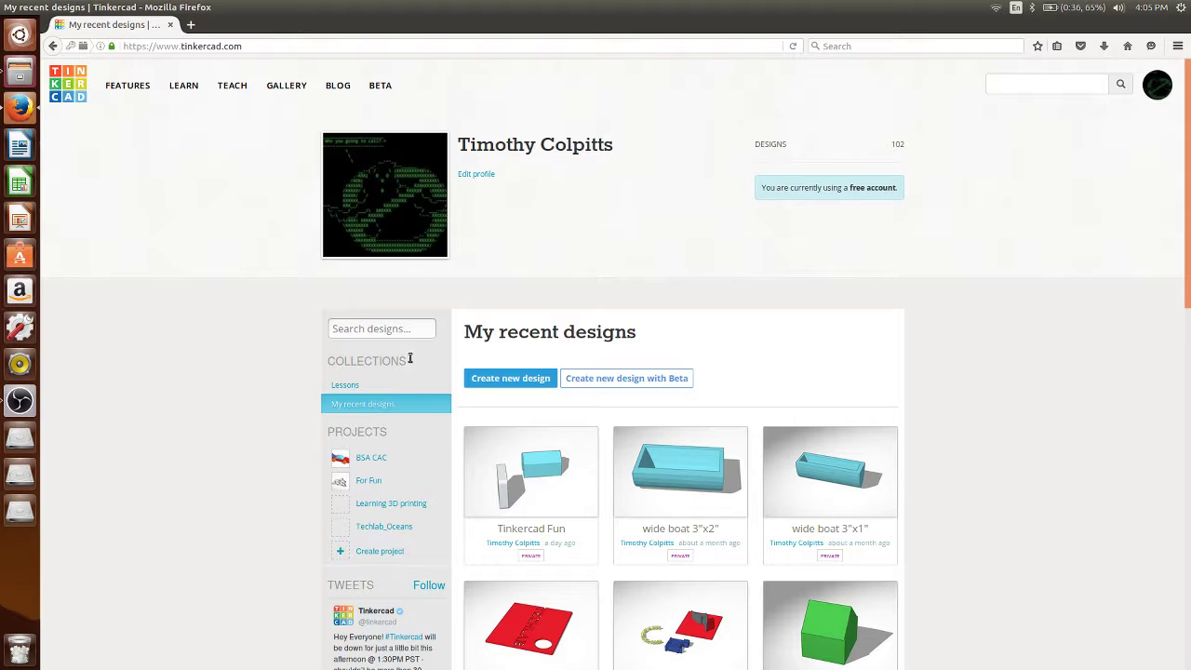
# Create a new design, return to the recent designs, and reopen the new design for editing.
pyautogui.click(518, 383)
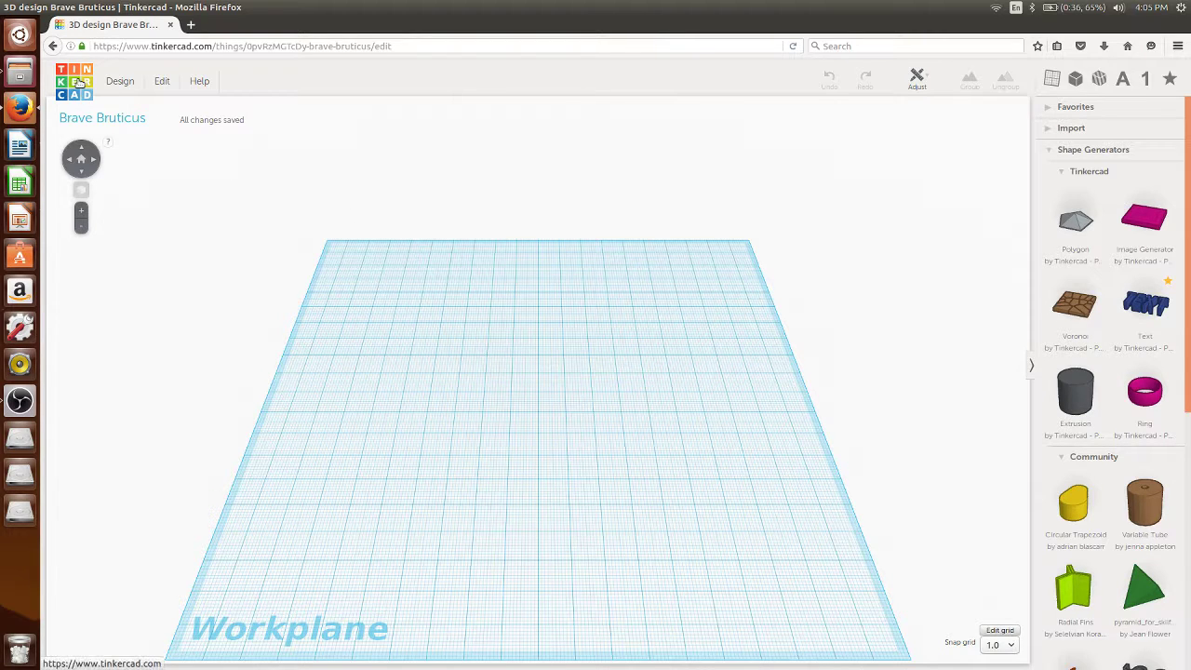
pyautogui.click(76, 82)
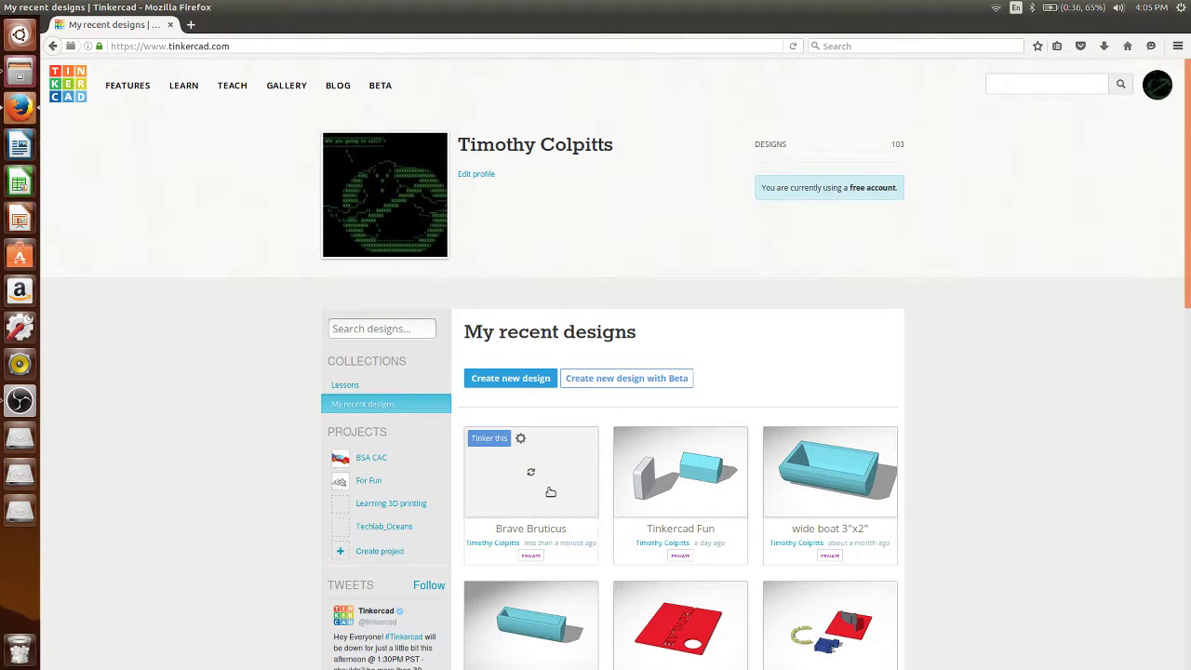
pyautogui.click(530, 481)
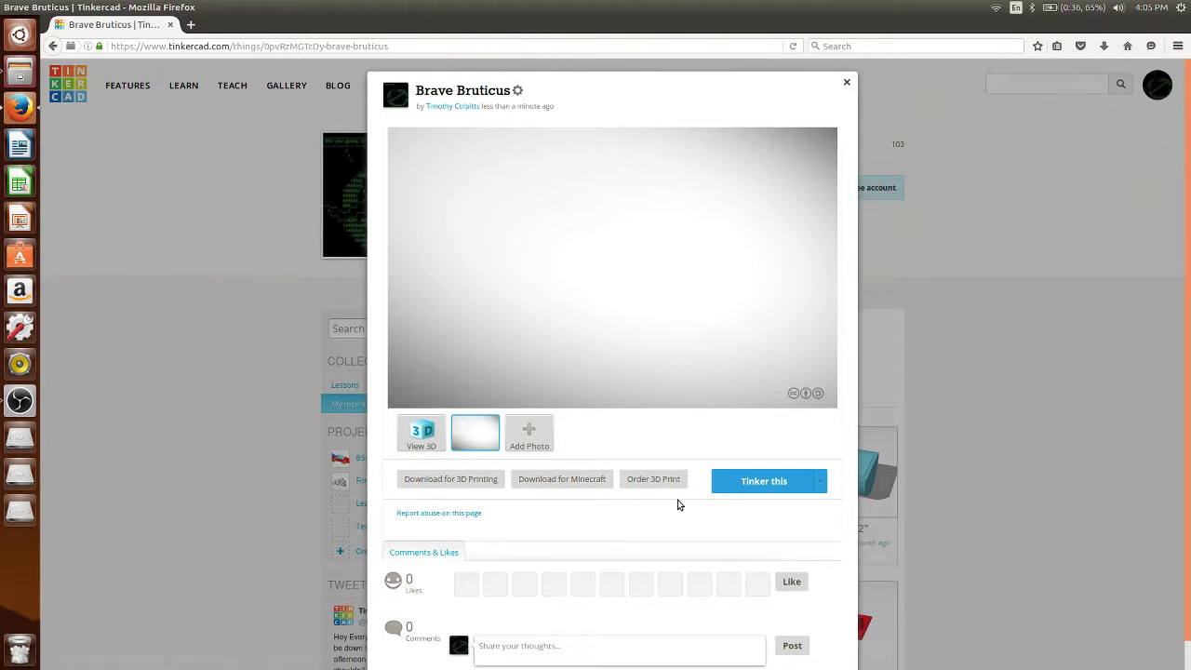
pyautogui.click(775, 485)
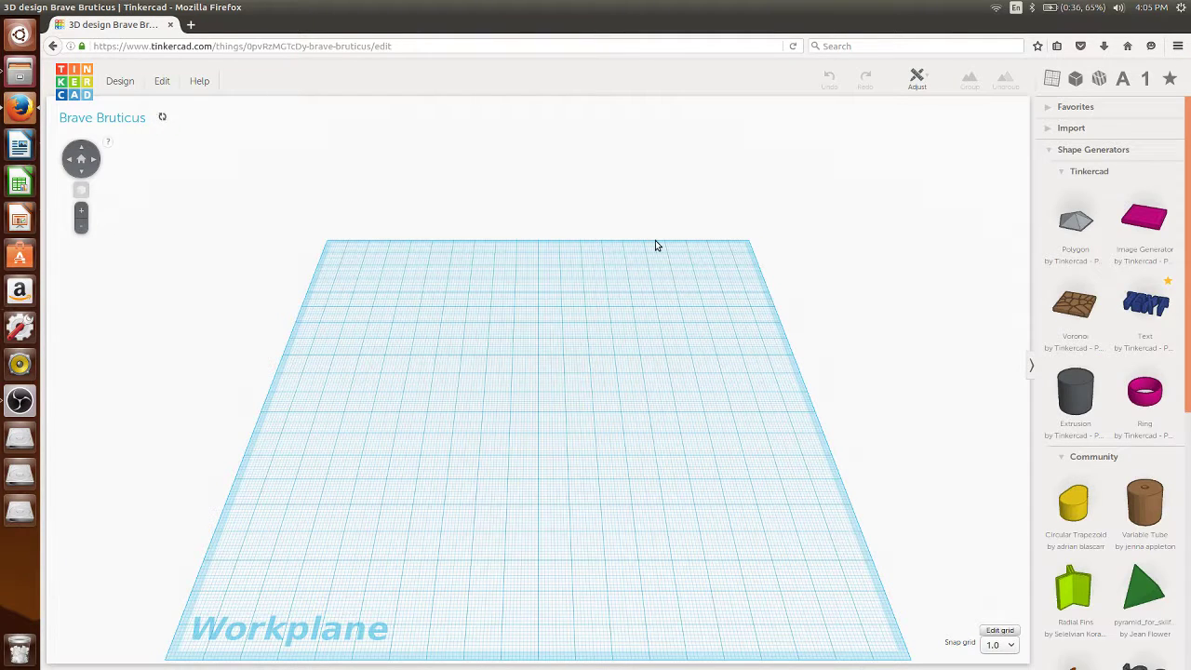
# Rename the design as "Tinkercad House" in its properties and save the changes, leaving it private.
pyautogui.click(116, 82)
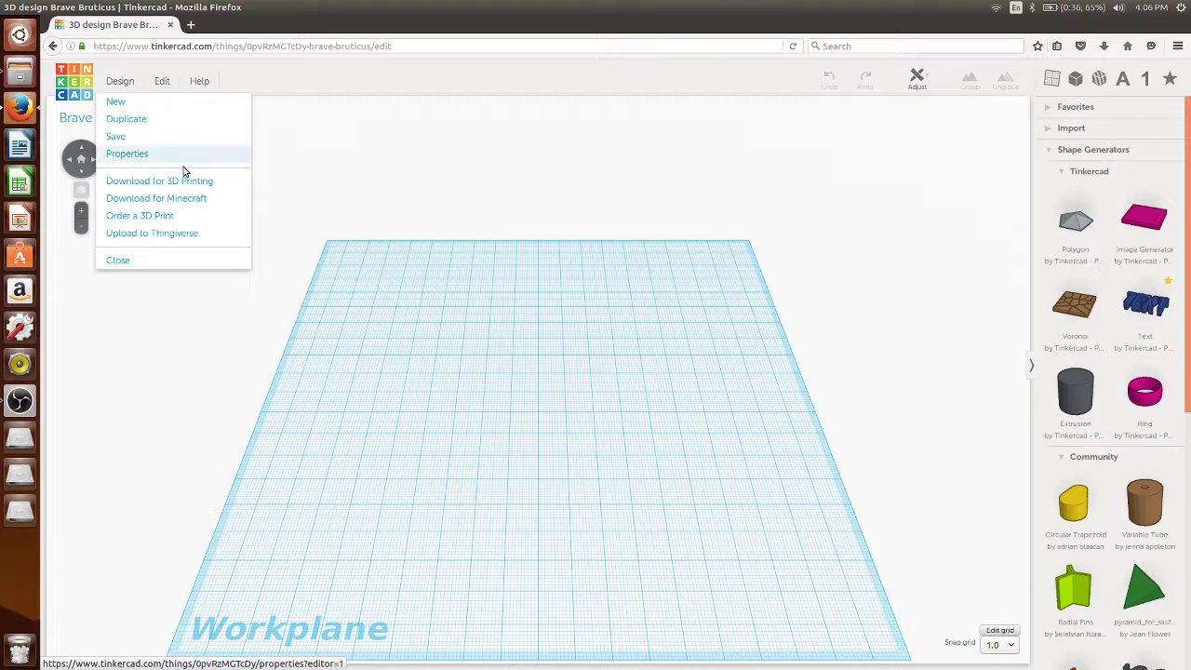
pyautogui.click(181, 154)
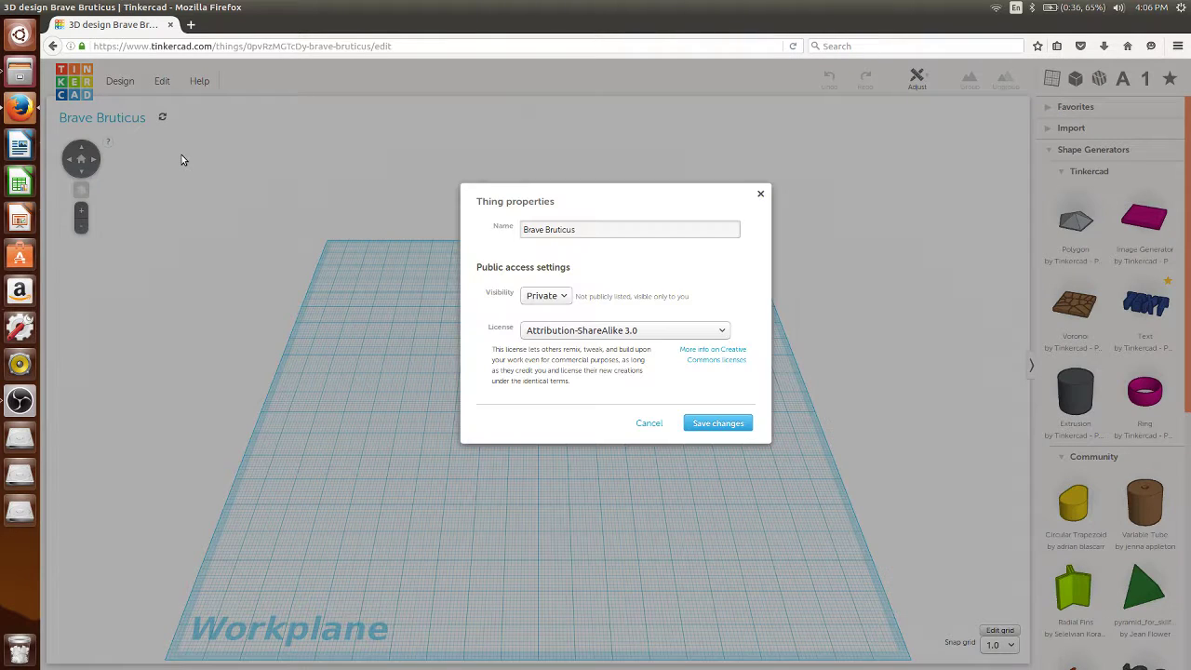
pyautogui.tripleClick(609, 232)
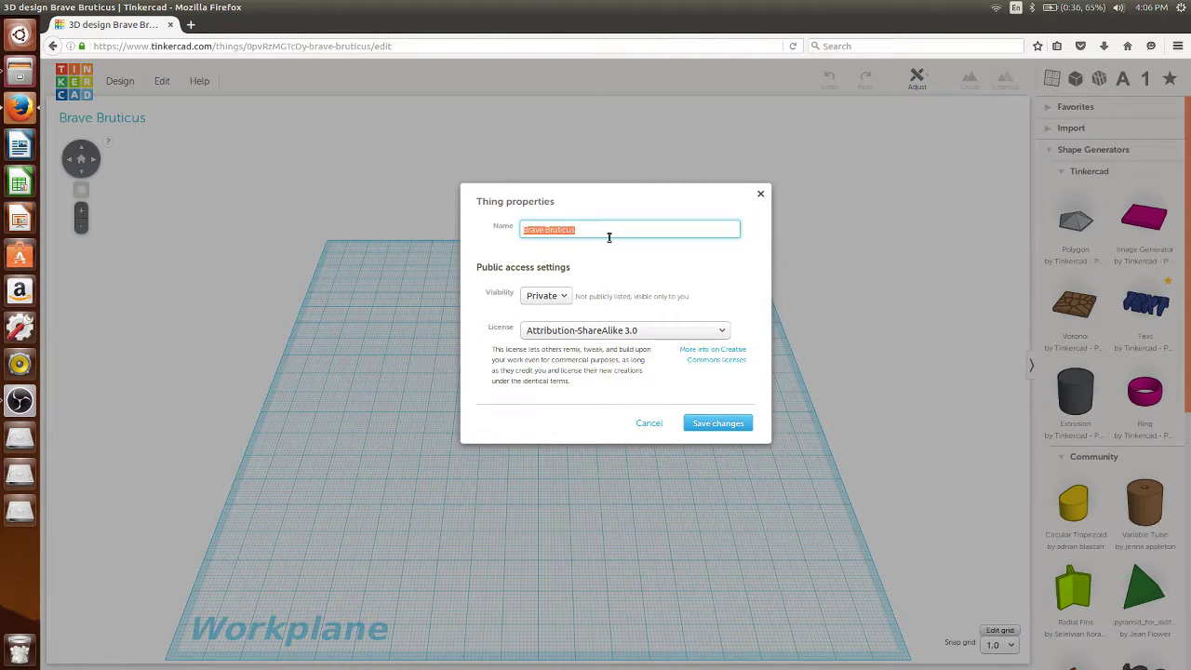
pyautogui.press('BackSpace')
pyautogui.write('Tinkercad House')
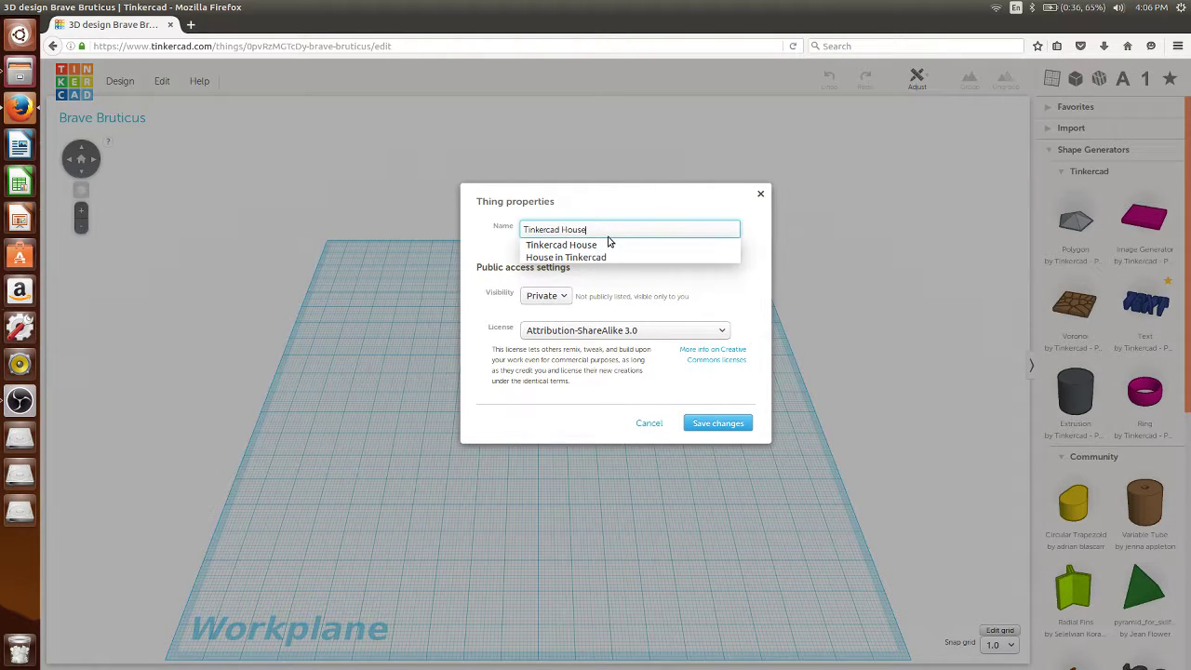
pyautogui.click(651, 299)
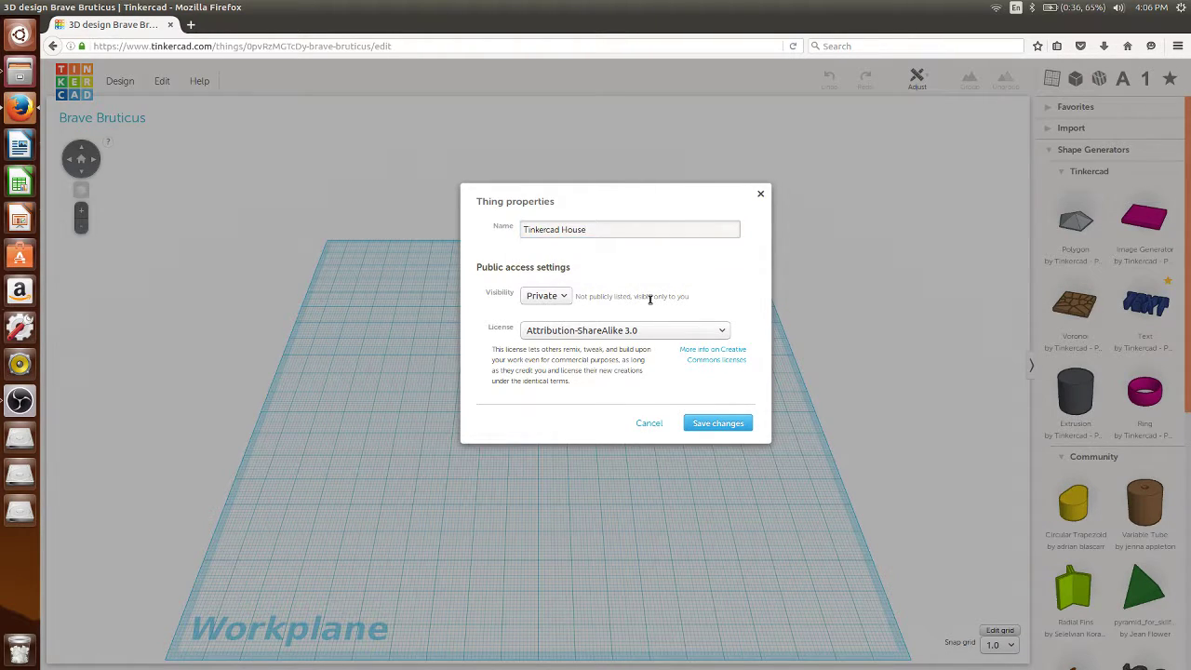
pyautogui.click(710, 422)
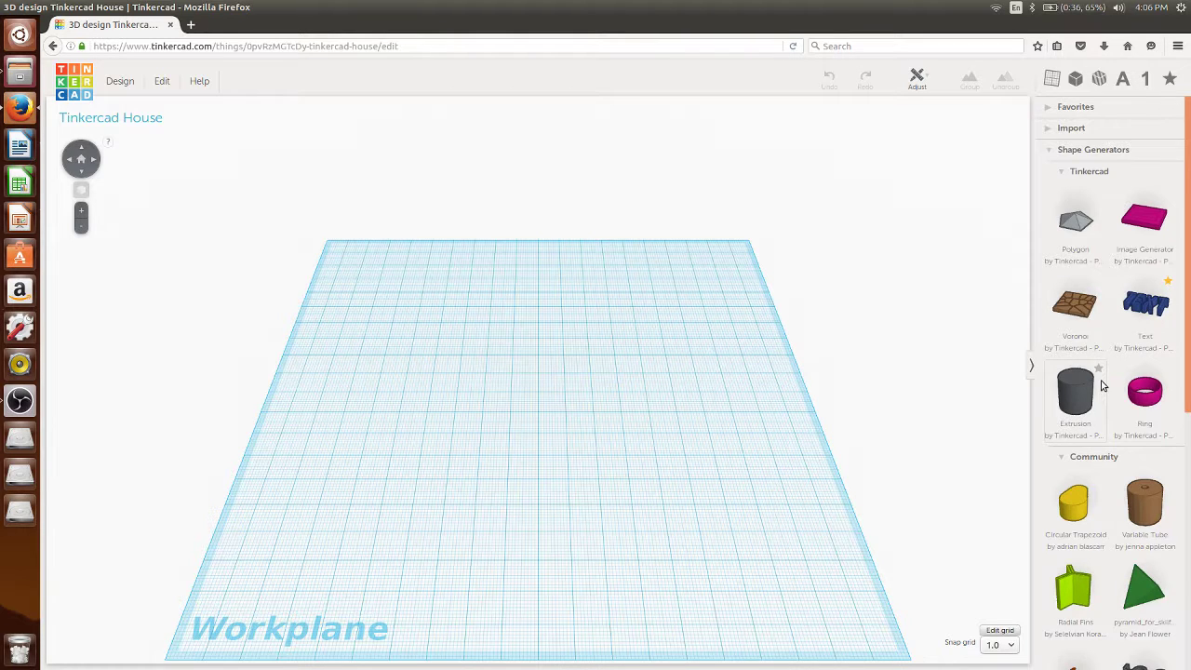
# Add a geometric box shape to the workplane, slightly left of its centre.
pyautogui.scroll(-2, 1103, 385)
pyautogui.scroll(2, 1103, 382)
pyautogui.scroll(-9, 1110, 276)
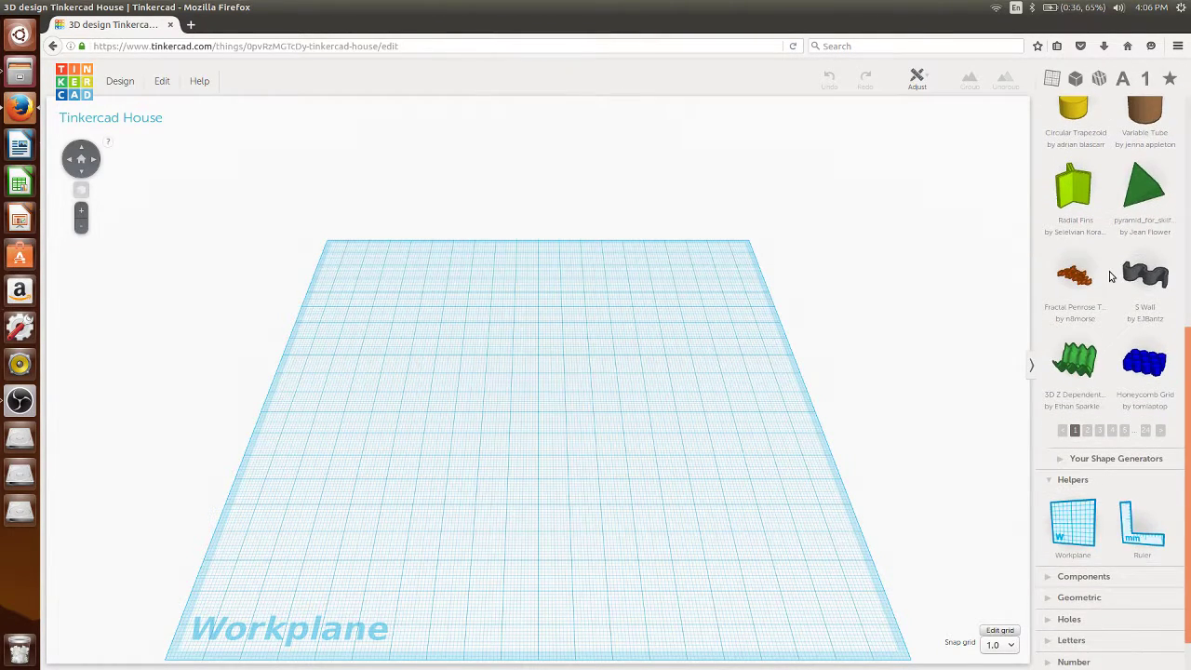
pyautogui.scroll(9, 1111, 274)
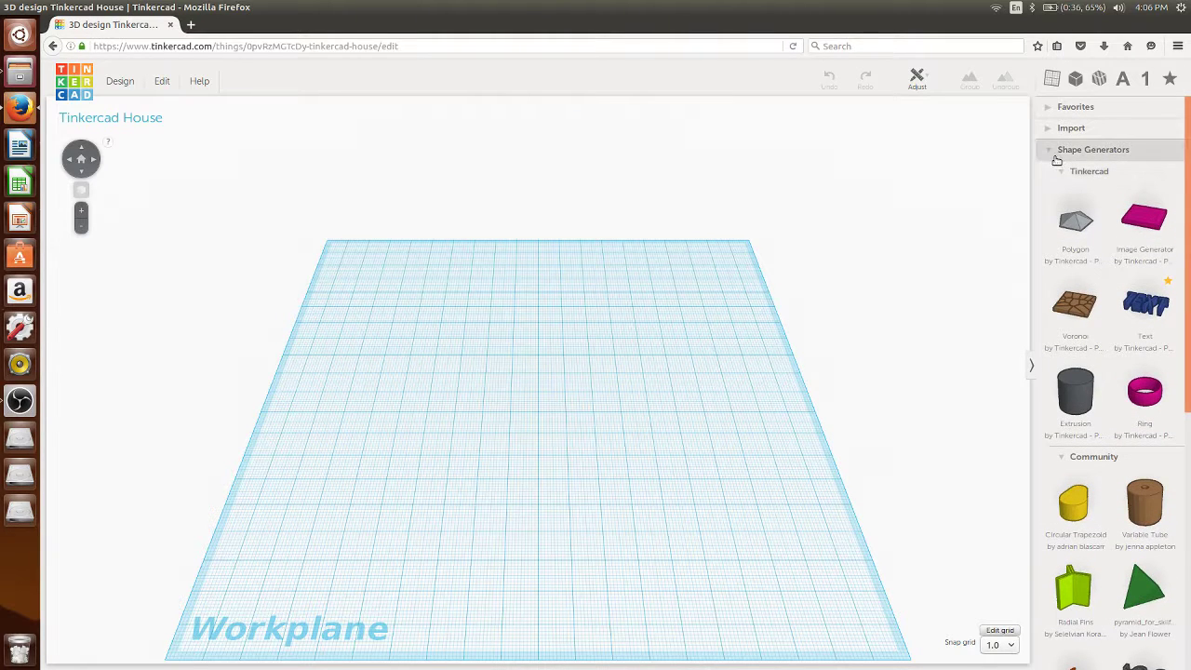
pyautogui.click(1051, 154)
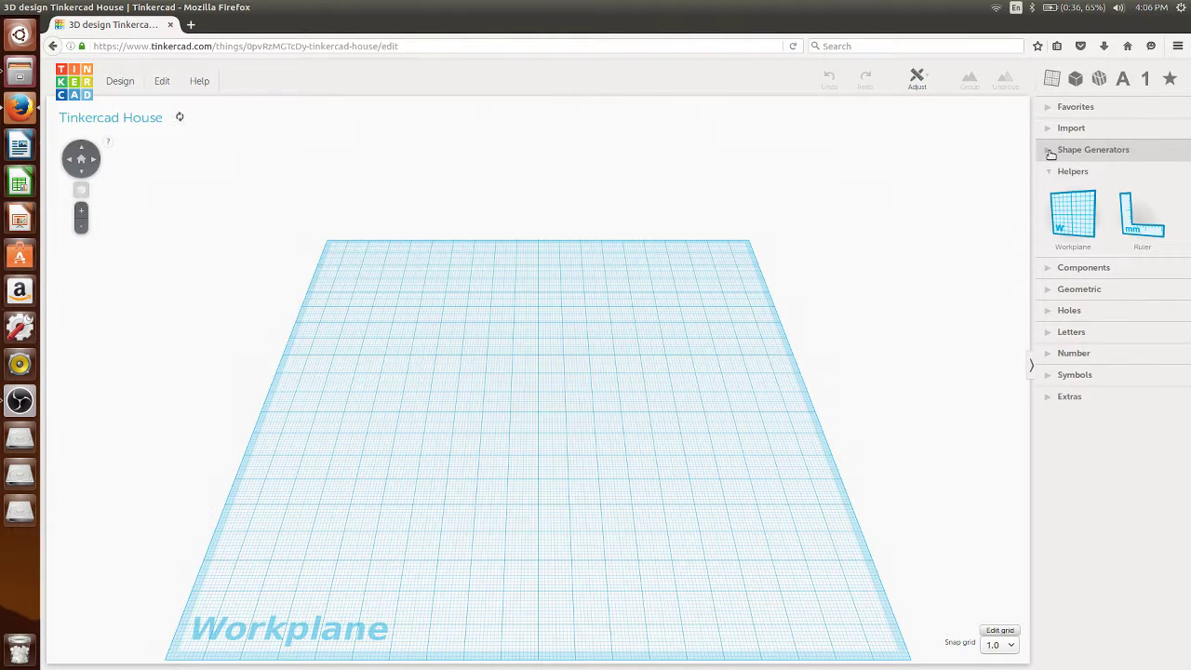
pyautogui.click(1052, 290)
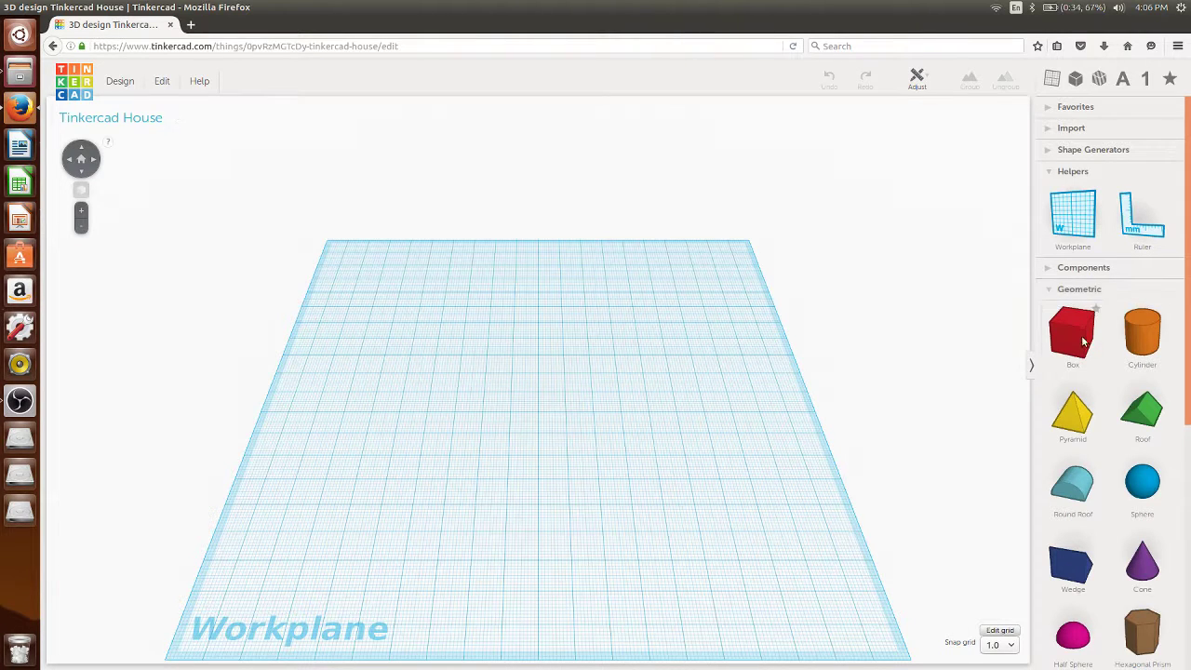
pyautogui.moveTo(1072, 333); pyautogui.dragTo(489, 386)
pyautogui.click(596, 396)
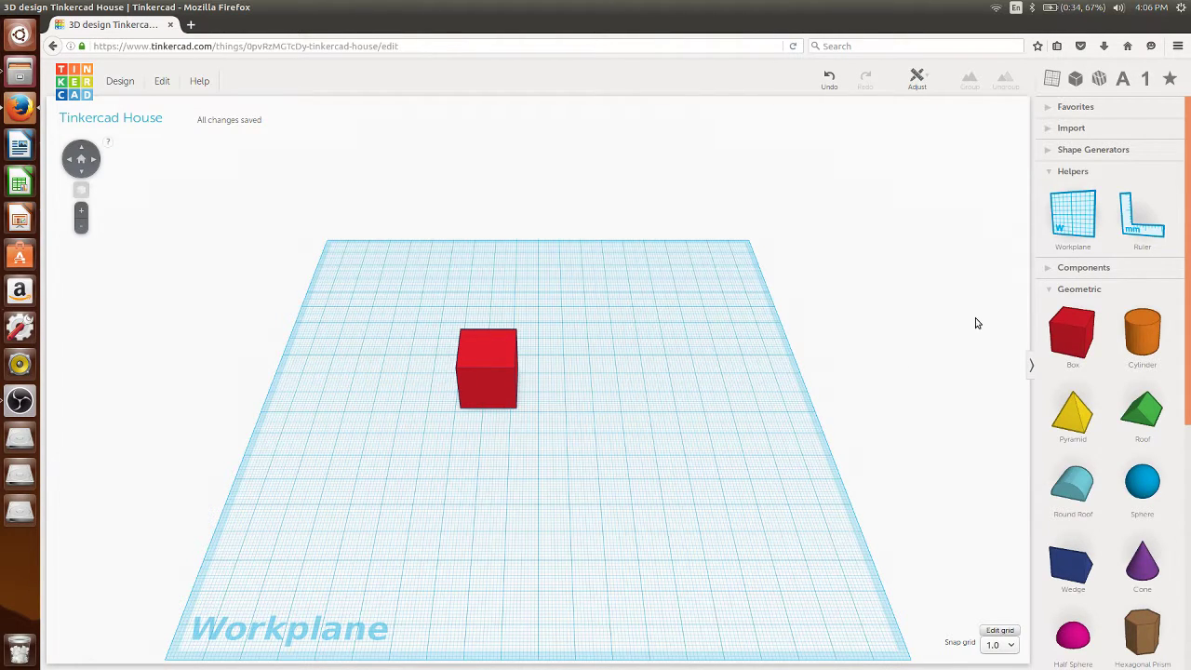
# Place a ruler at the workplane's front-left corner and set the box's width to 50 mm and depth to 30 mm.
pyautogui.moveTo(1145, 223); pyautogui.dragTo(195, 641)
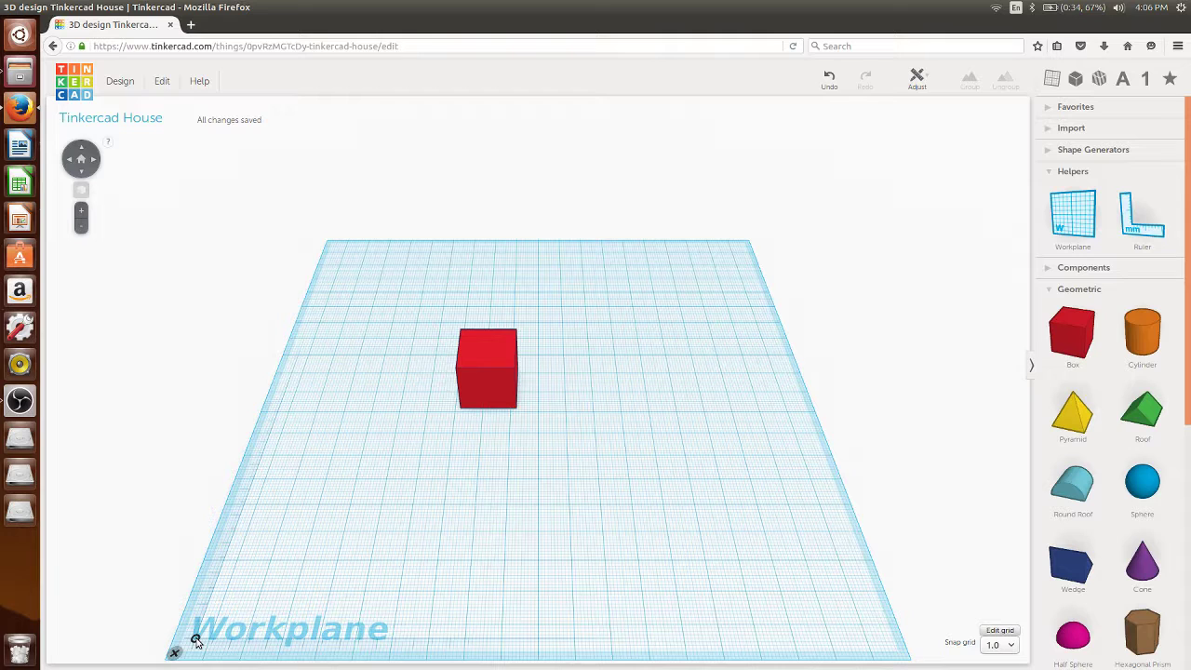
pyautogui.click(480, 387)
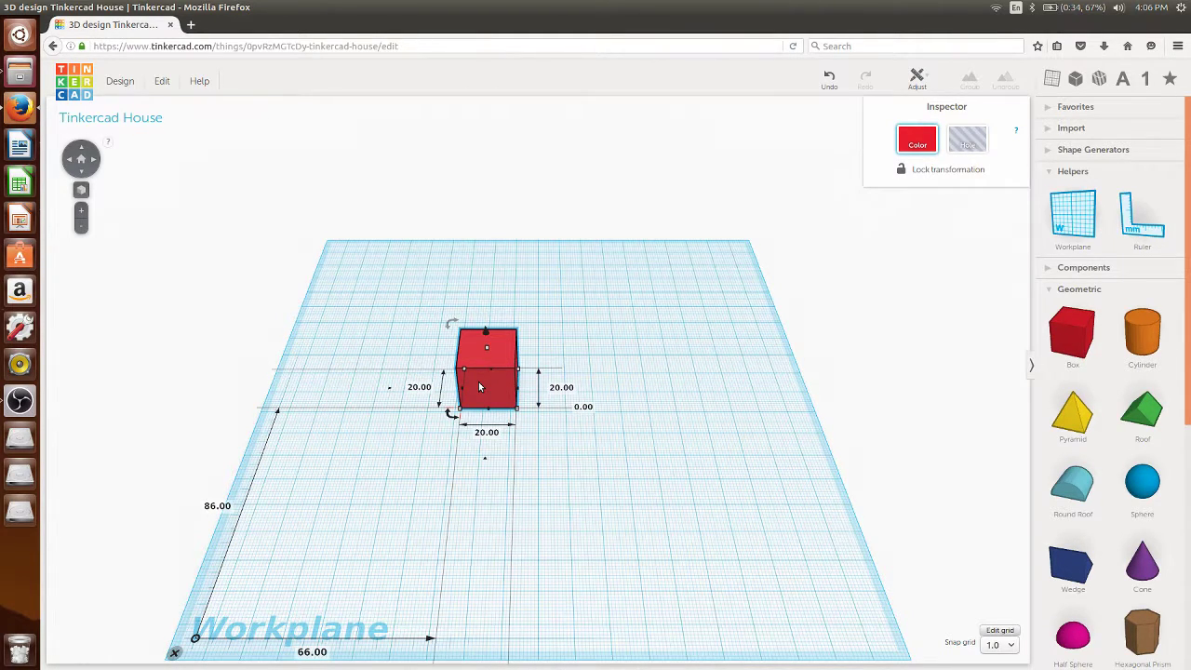
pyautogui.click(490, 435)
pyautogui.write('50')
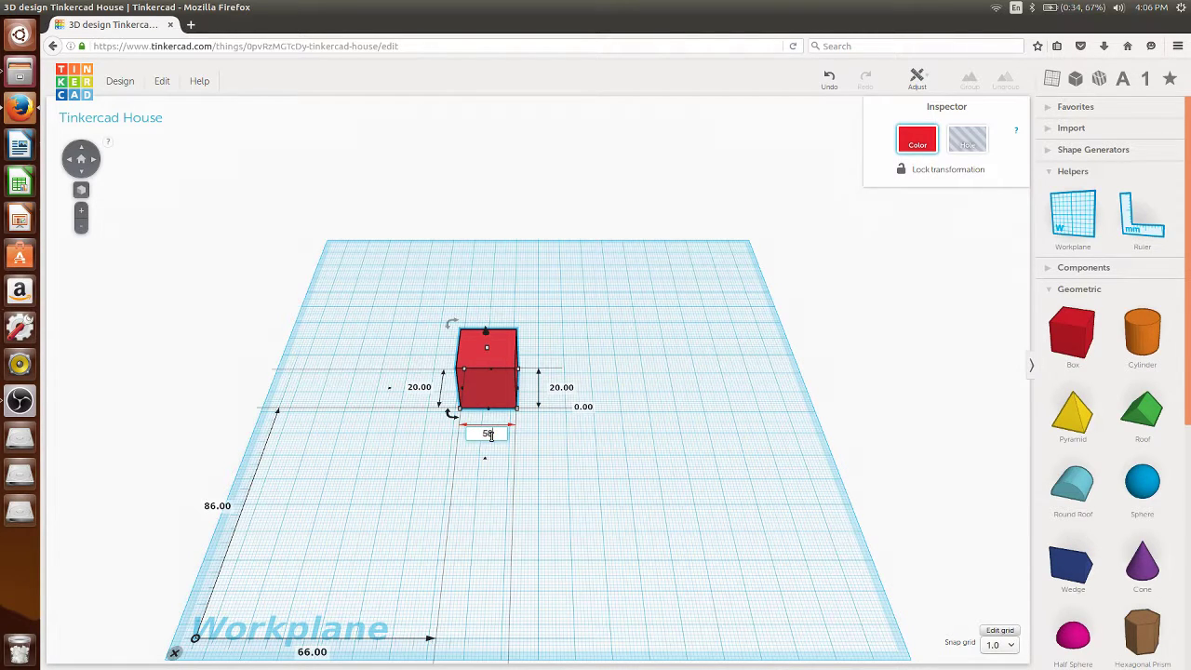
pyautogui.press('Return')
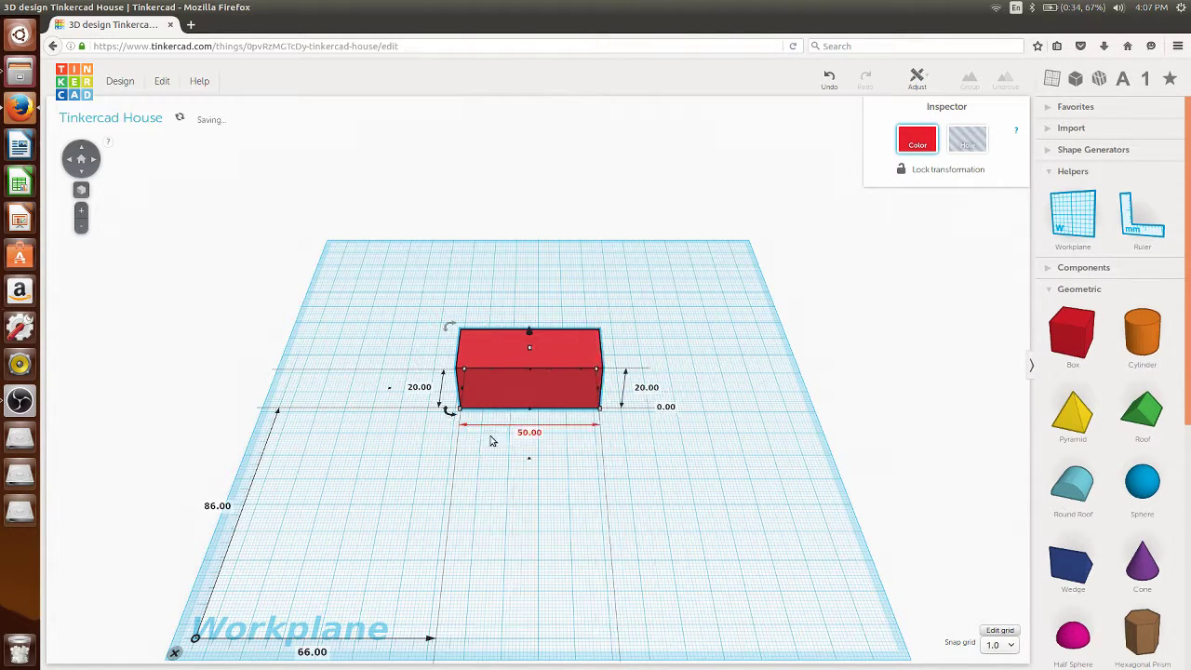
pyautogui.click(416, 389)
pyautogui.write('30')
pyautogui.press('Return')
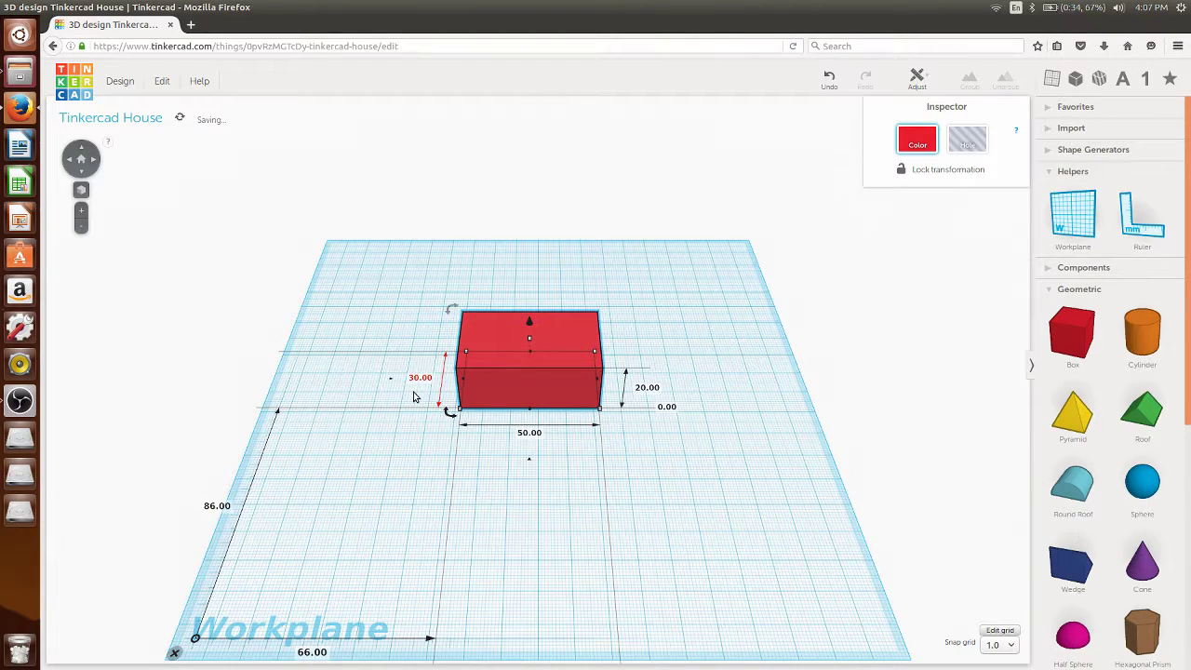
pyautogui.click(711, 427)
pyautogui.moveTo(711, 427)
pyautogui.mouseDown(button='right')
pyautogui.moveTo(584, 354)
pyautogui.moveTo(732, 420)
pyautogui.moveTo(699, 412)
pyautogui.mouseUp(button='right')
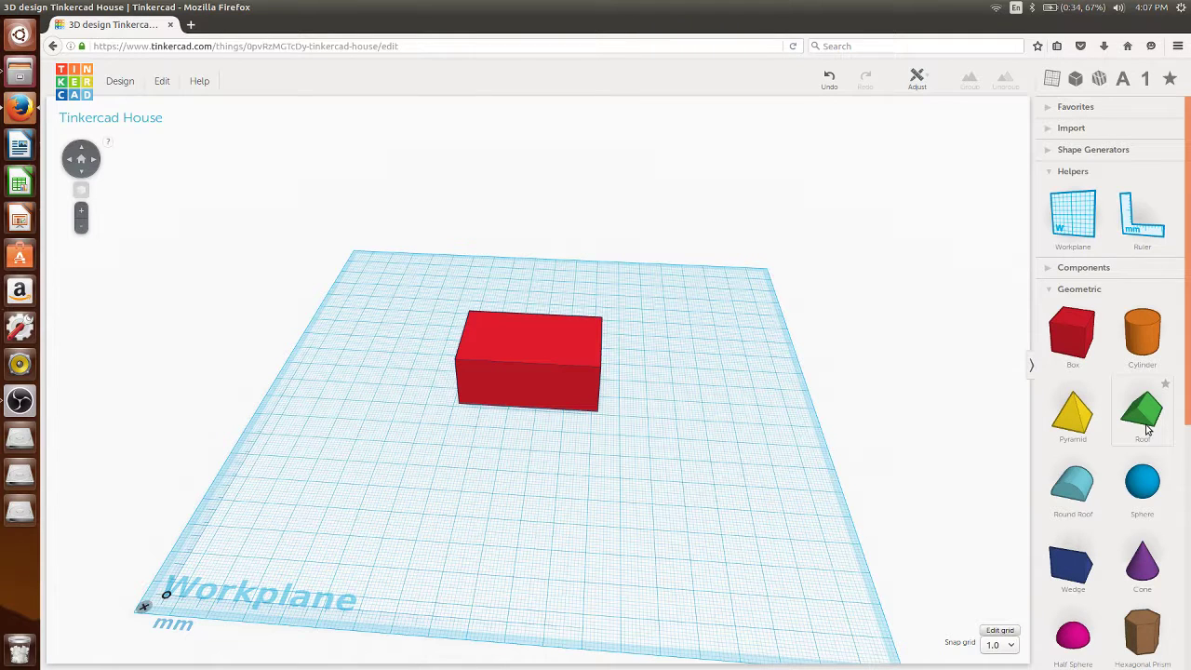
pyautogui.moveTo(1147, 428); pyautogui.dragTo(659, 433)
pyautogui.click(741, 545)
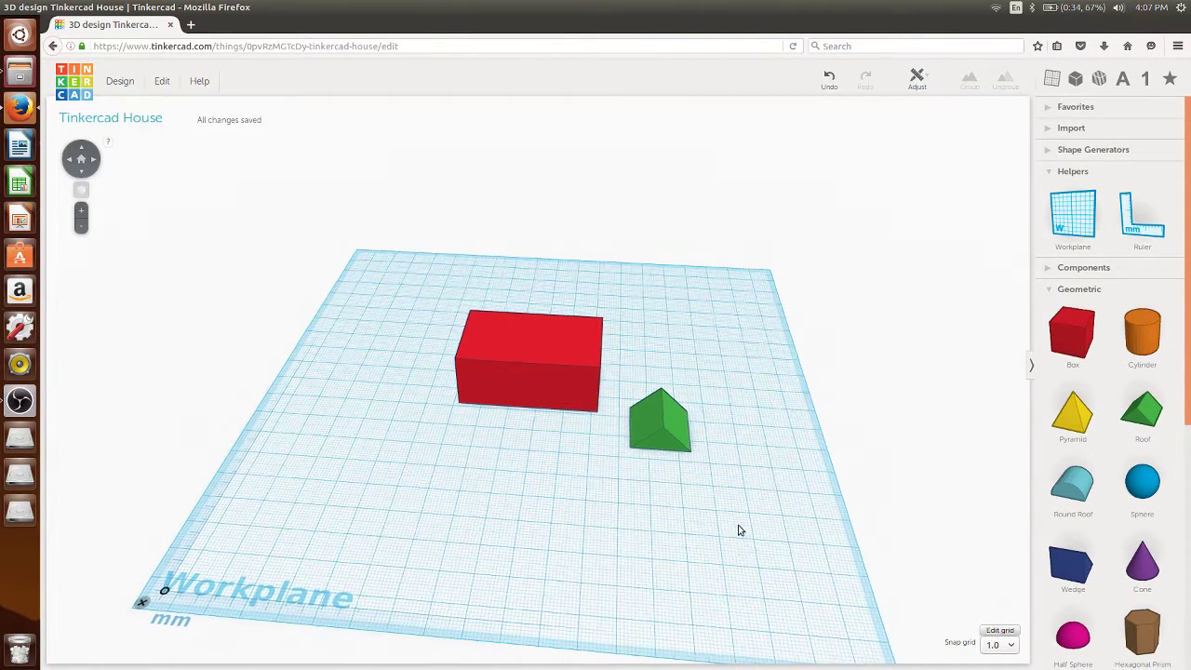
pyautogui.moveTo(736, 529); pyautogui.dragTo(755, 548, button='right')
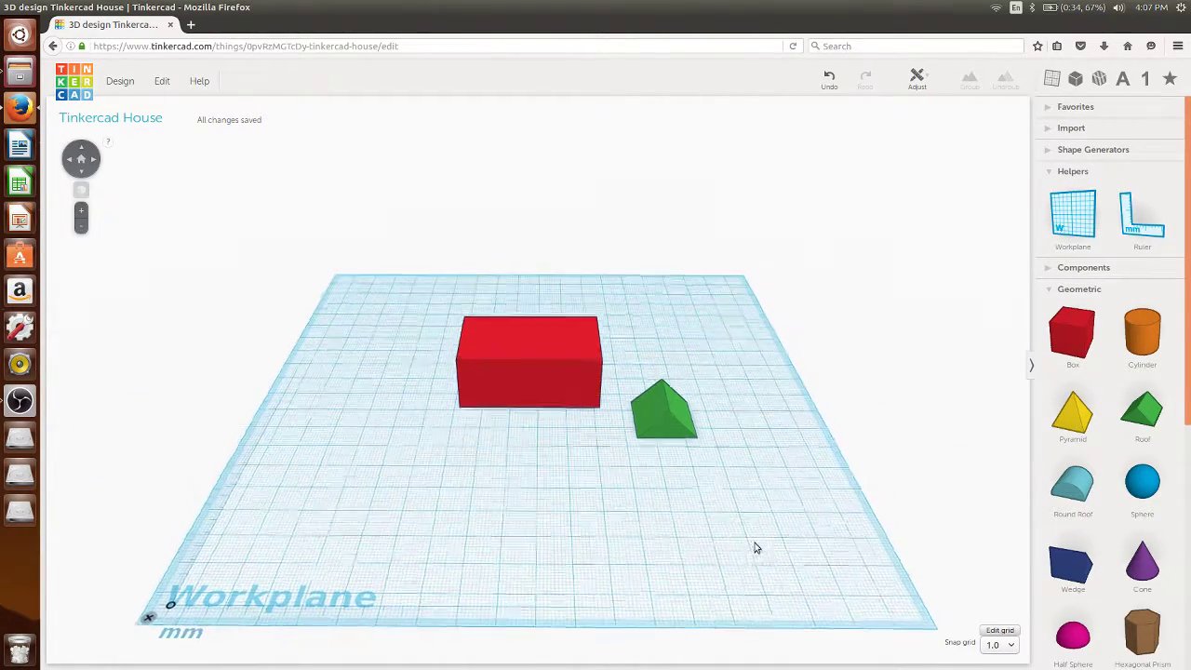
pyautogui.click(674, 431)
pyautogui.press('Delete')
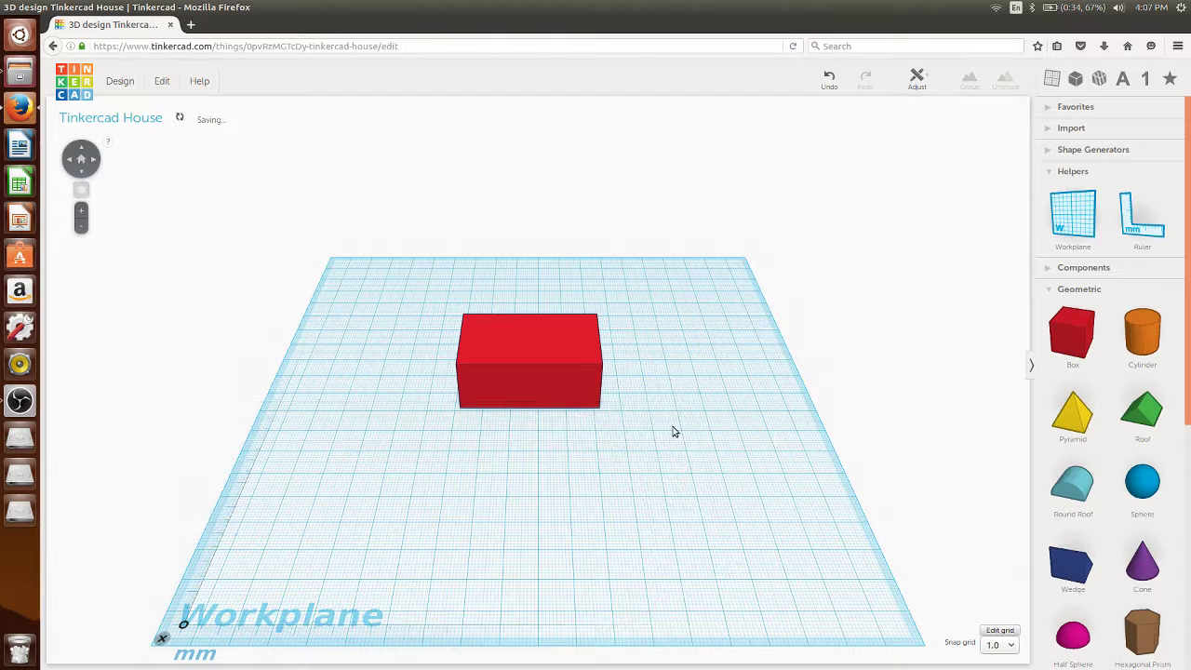
# Set a new workplane on the box's top face and add a roof shape over the box's right half.
pyautogui.click(1084, 213)
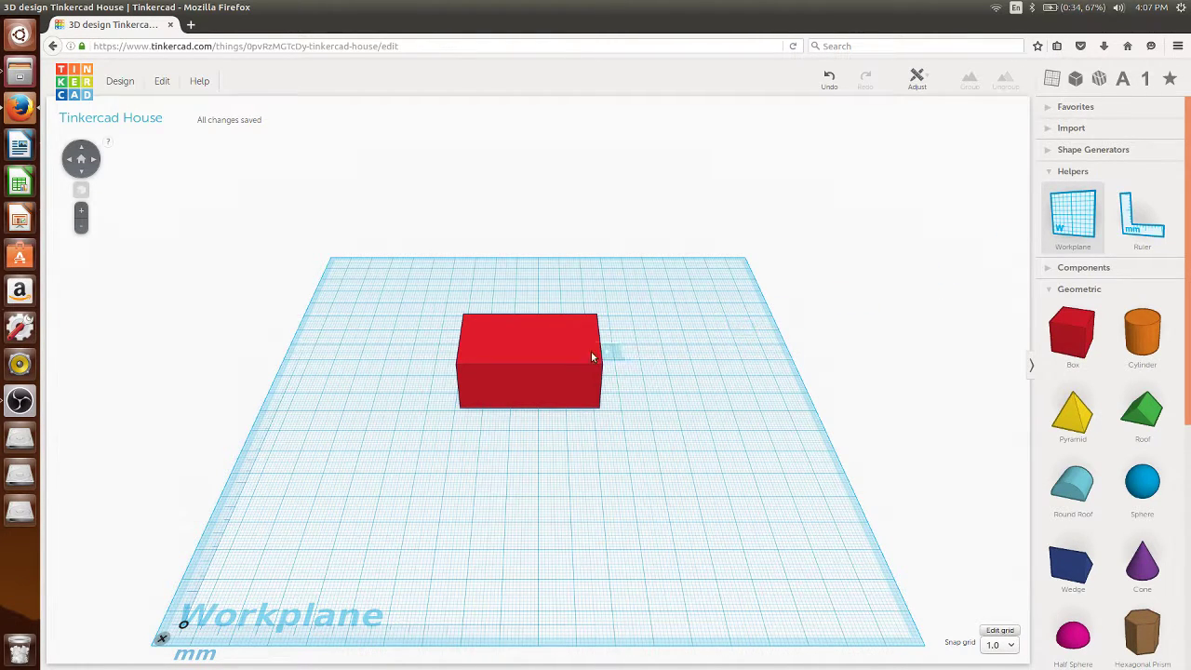
pyautogui.click(522, 343)
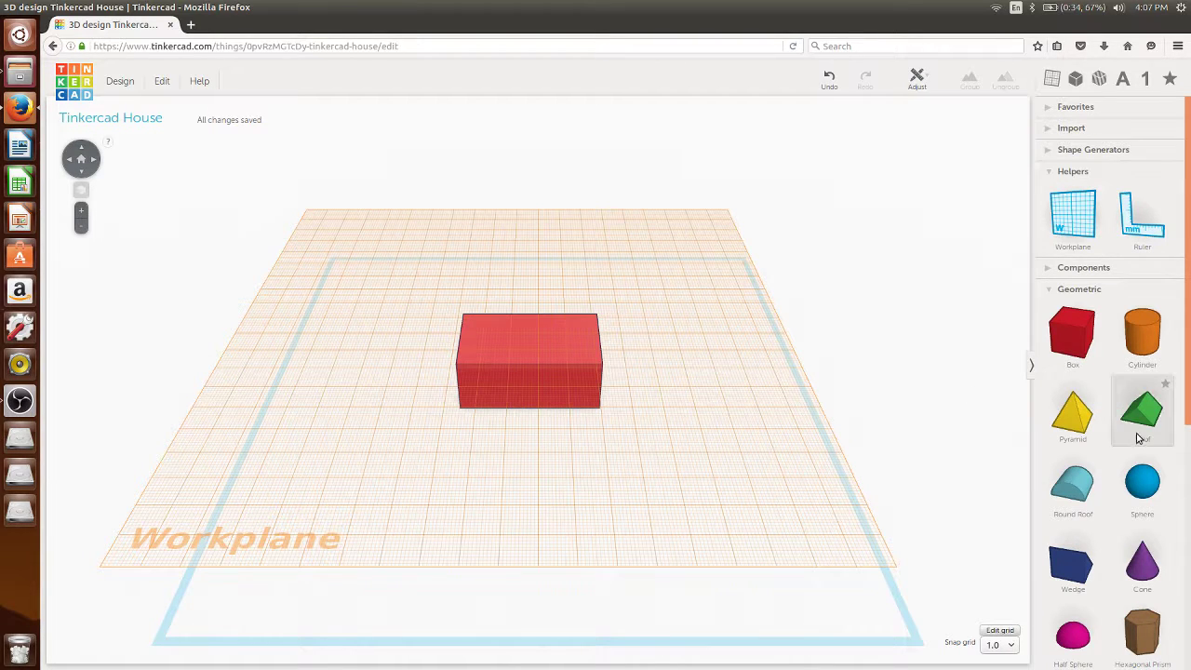
pyautogui.moveTo(1129, 437); pyautogui.dragTo(536, 392)
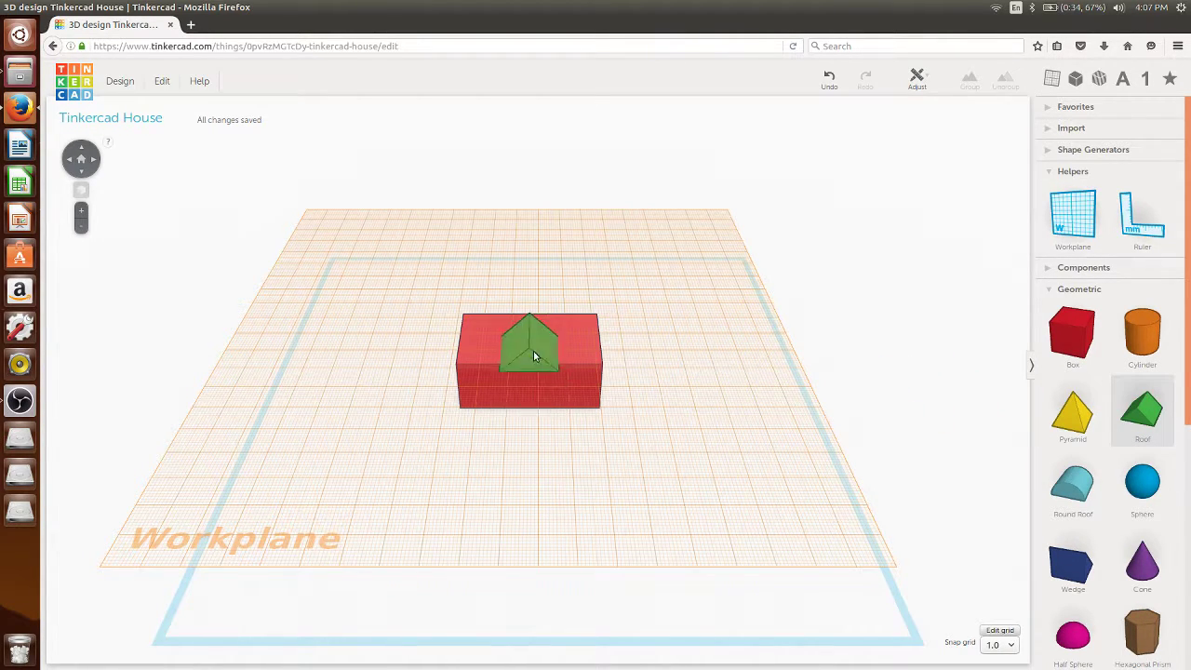
pyautogui.moveTo(574, 342); pyautogui.dragTo(573, 353)
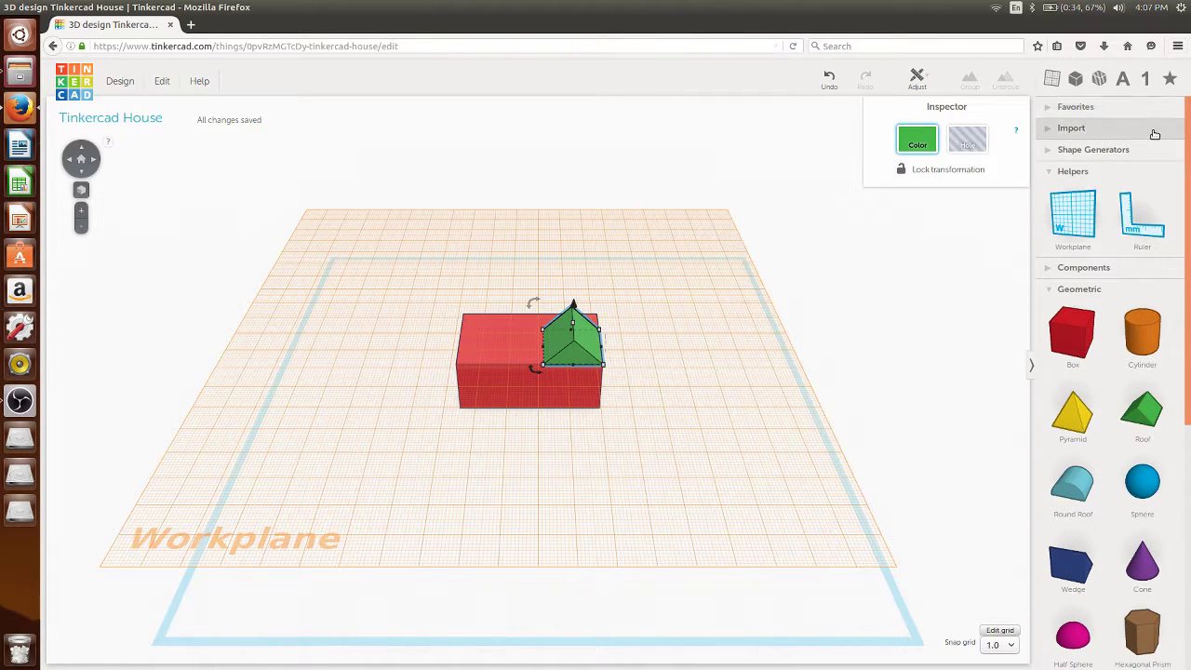
# Use a temporary ruler at the base's front-left corner to set the roof's width to 50 mm and depth to 30 mm.
pyautogui.moveTo(1142, 218)
pyautogui.mouseDown()
pyautogui.moveTo(505, 479)
pyautogui.moveTo(370, 550)
pyautogui.mouseUp()
pyautogui.moveTo(196, 570); pyautogui.dragTo(172, 618)
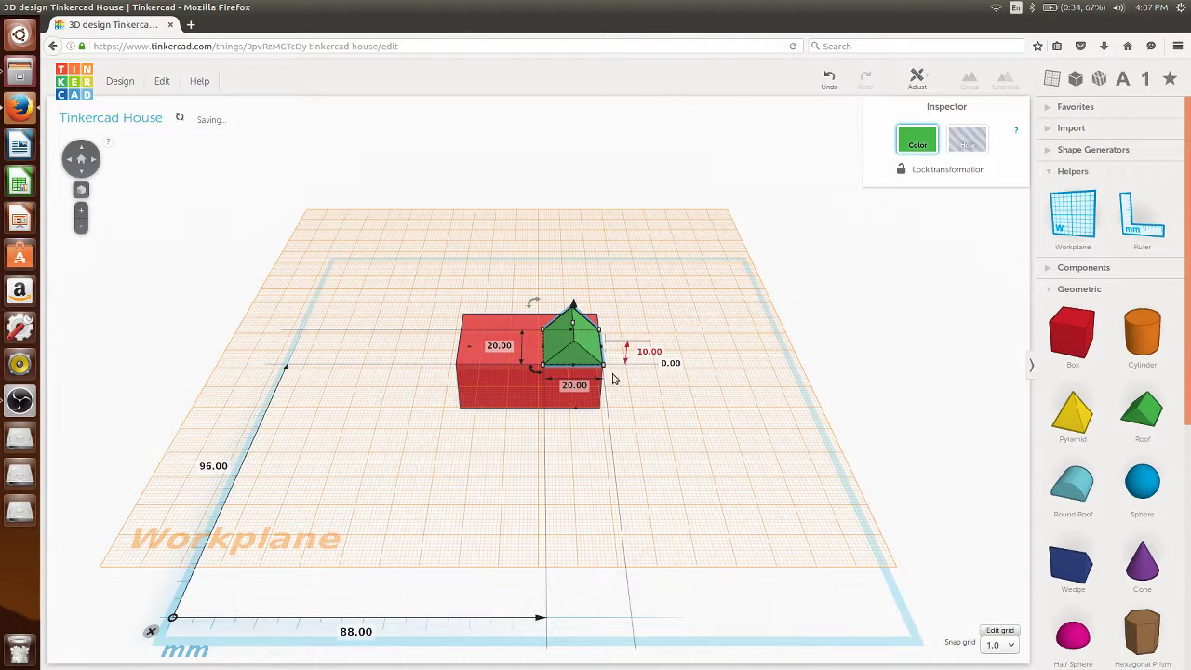
pyautogui.click(574, 385)
pyautogui.write('50')
pyautogui.press('Return')
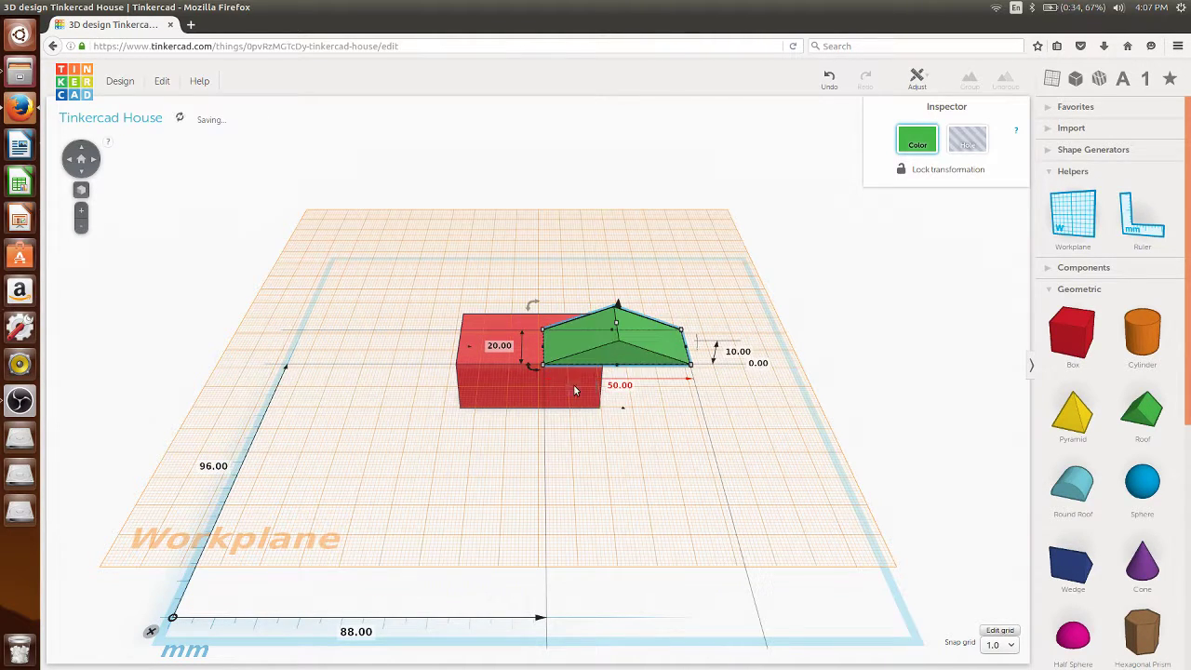
pyautogui.click(490, 344)
pyautogui.write('30')
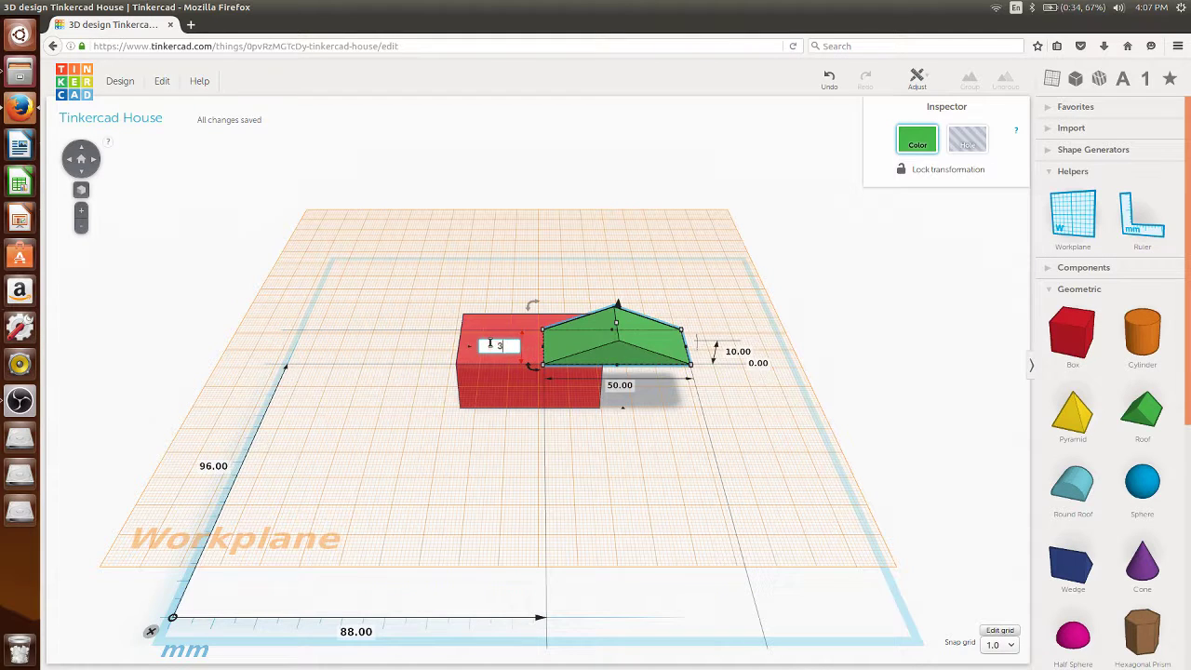
pyautogui.press('Return')
pyautogui.click(681, 443)
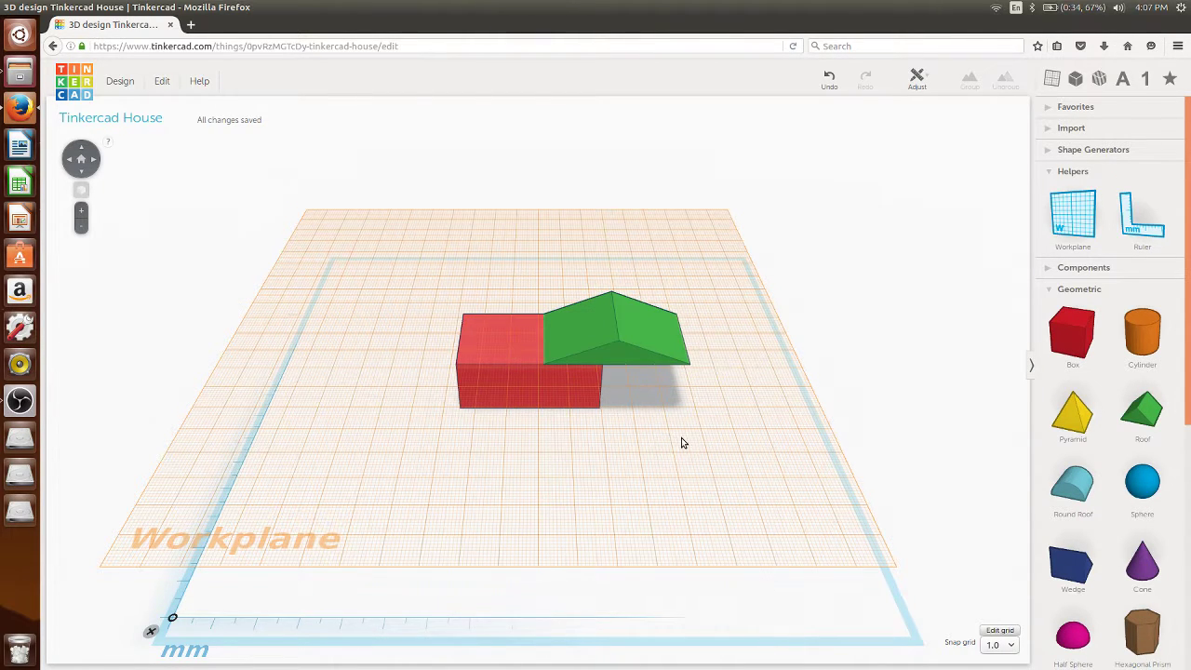
pyautogui.click(151, 632)
# Move the roof left so it covers the top of the box, and return the workplane to the base grid.
pyautogui.click(657, 335)
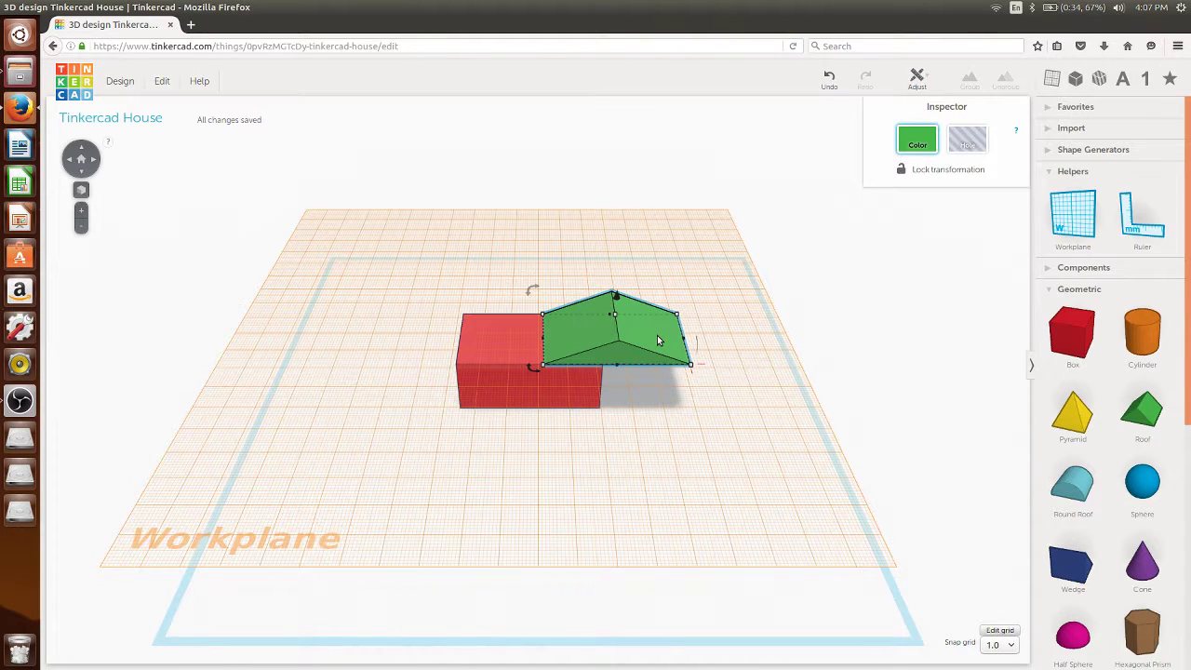
pyautogui.moveTo(657, 335); pyautogui.dragTo(578, 333)
pyautogui.click(716, 447)
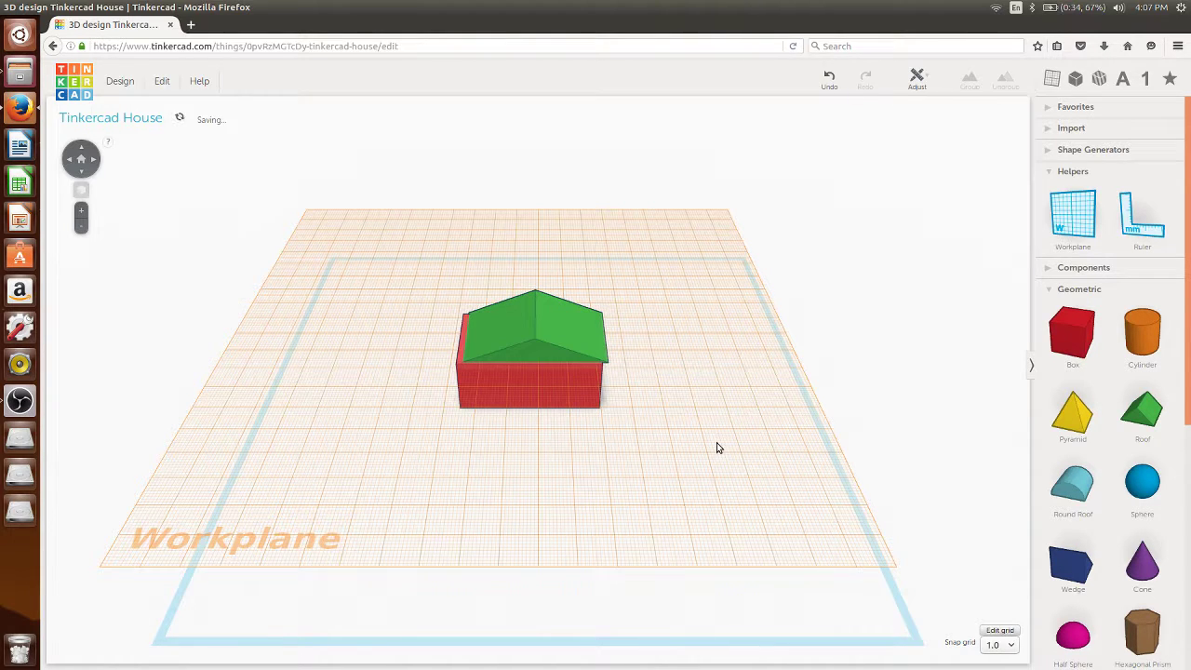
pyautogui.click(798, 494)
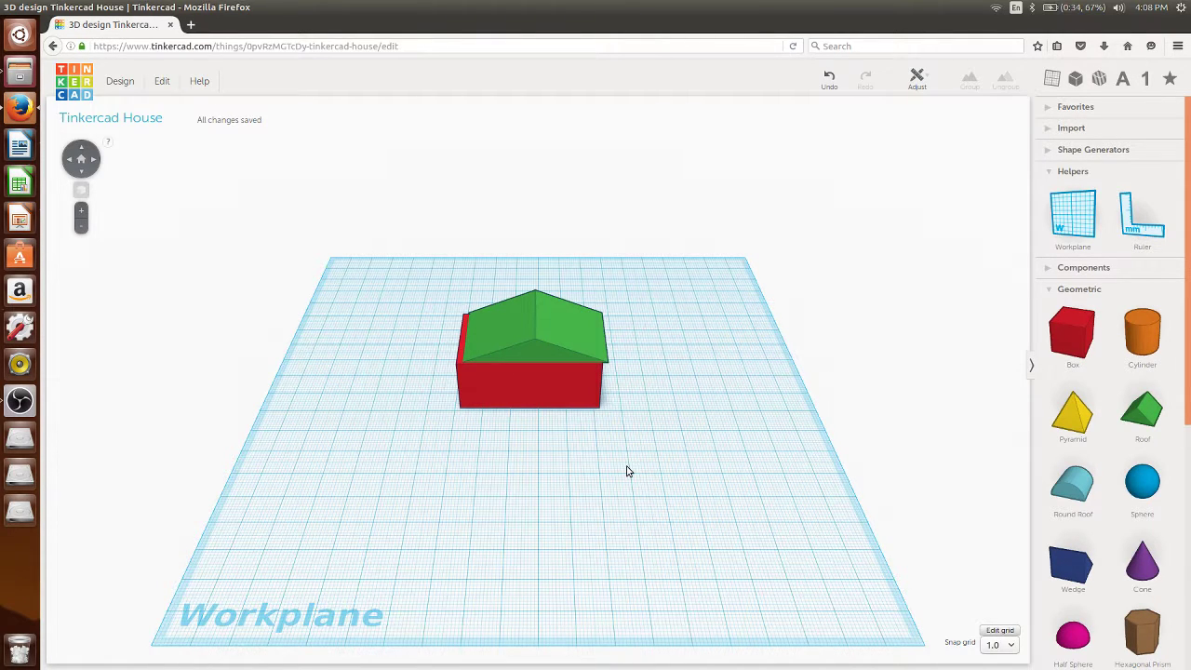
# Align the roof and the box so that they are centered on each other in both width and depth.
pyautogui.moveTo(670, 475); pyautogui.dragTo(422, 288)
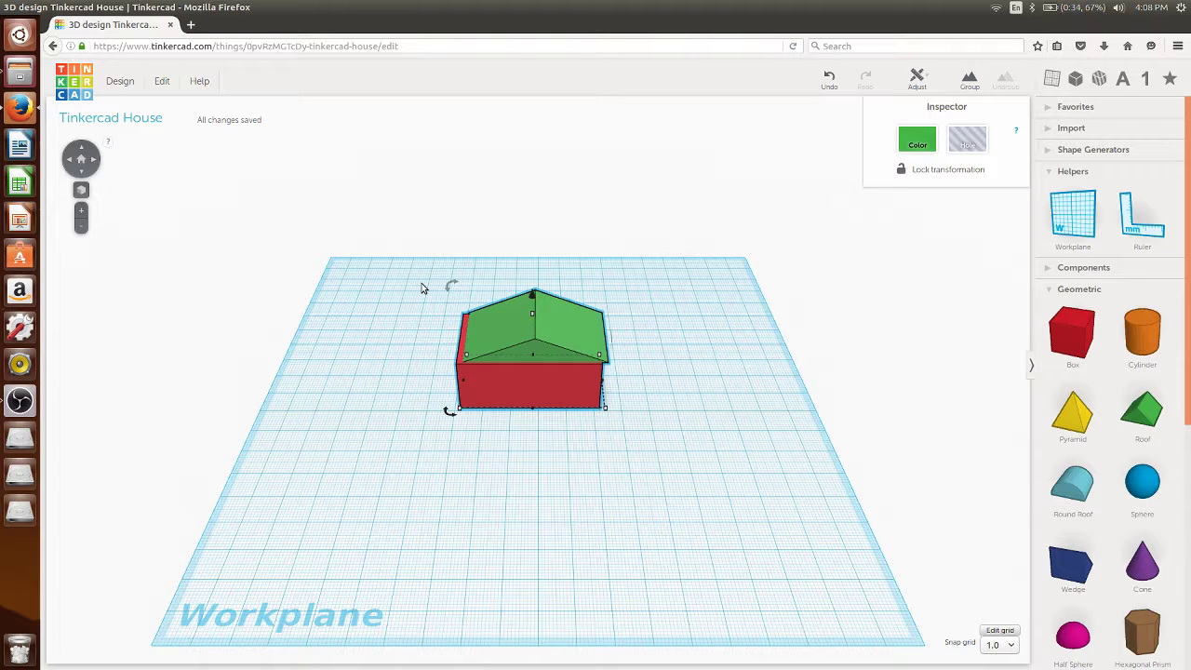
pyautogui.click(917, 79)
pyautogui.click(921, 103)
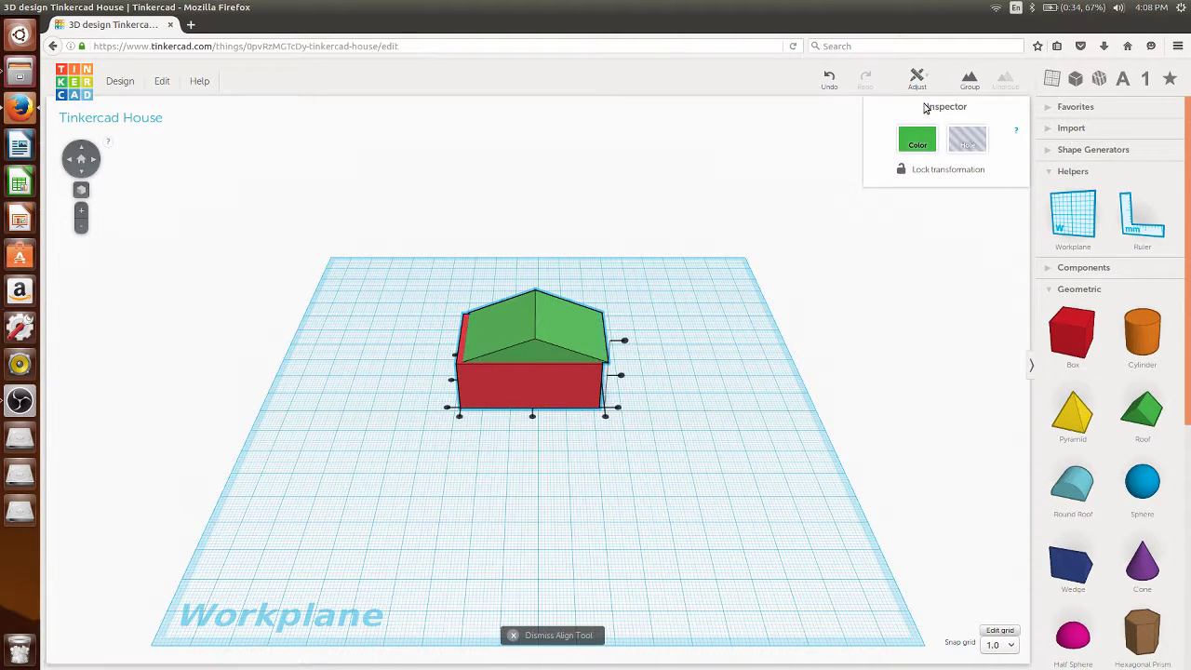
pyautogui.moveTo(737, 349)
pyautogui.mouseDown(button='right')
pyautogui.moveTo(692, 295)
pyautogui.moveTo(757, 338)
pyautogui.moveTo(758, 354)
pyautogui.mouseUp(button='right')
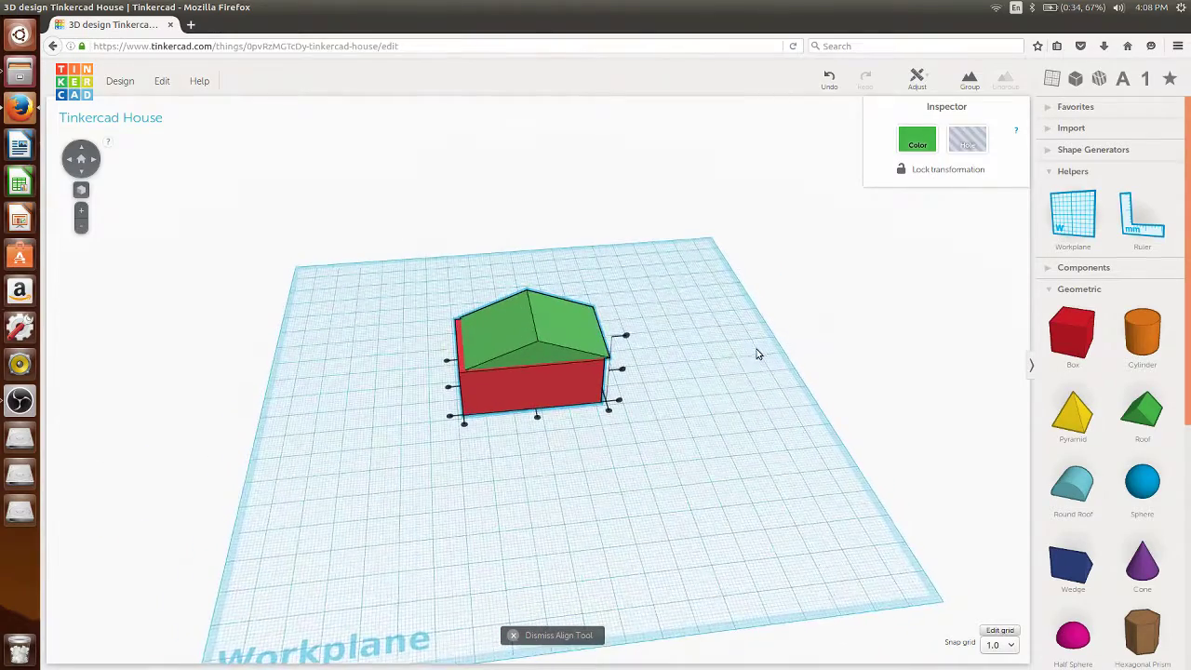
pyautogui.click(538, 421)
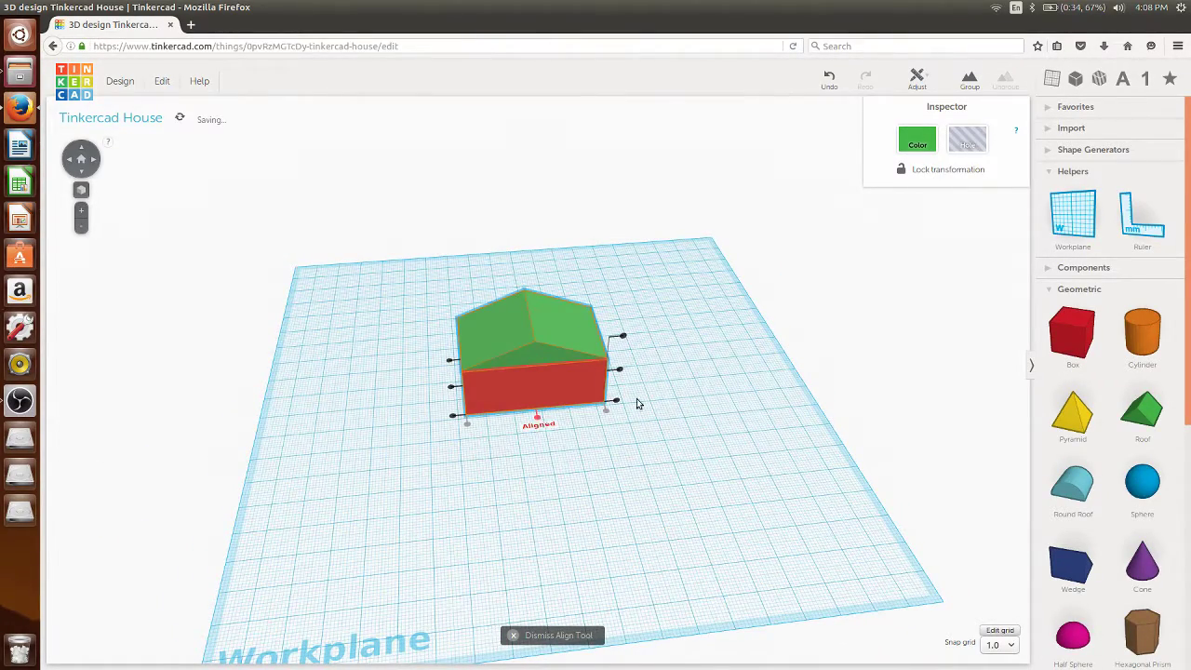
pyautogui.moveTo(721, 401); pyautogui.dragTo(630, 511, button='right')
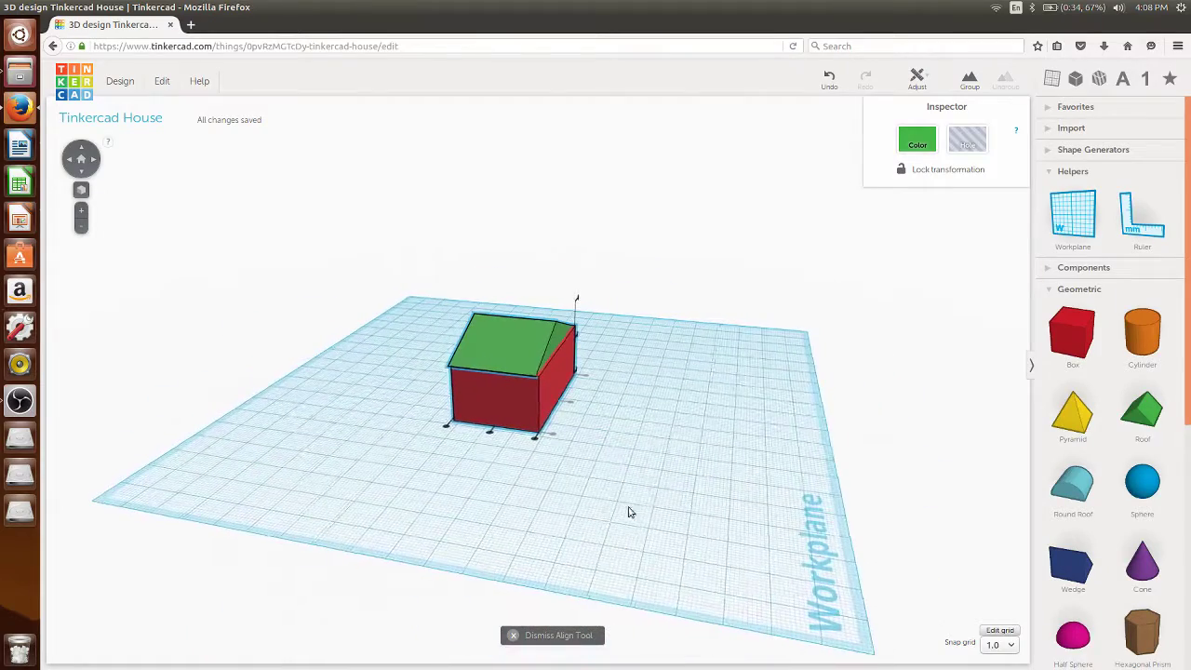
pyautogui.click(490, 437)
pyautogui.click(661, 420)
pyautogui.moveTo(662, 420); pyautogui.dragTo(473, 394, button='right')
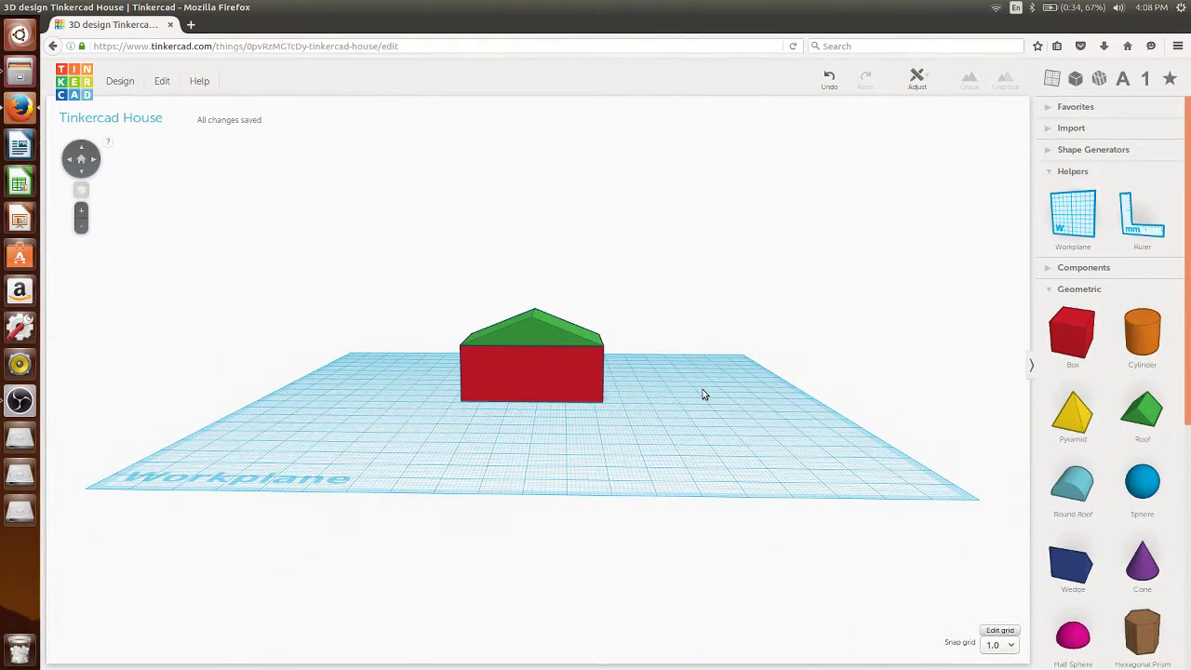
pyautogui.moveTo(703, 394); pyautogui.dragTo(704, 428, button='right')
pyautogui.click(551, 337)
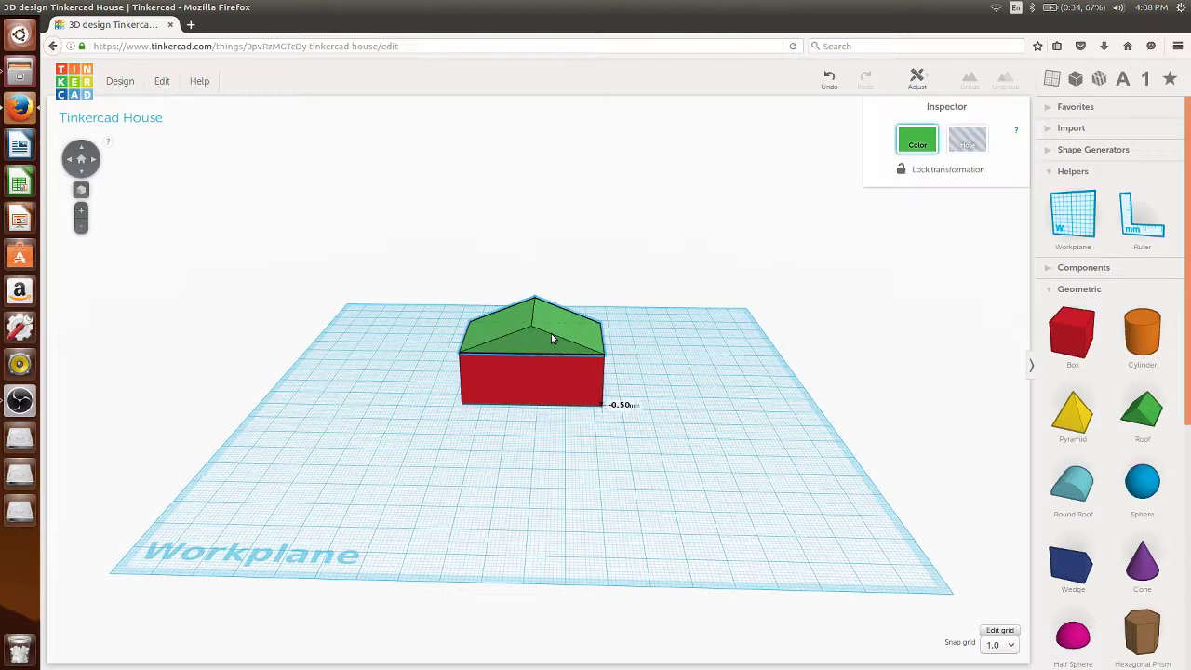
pyautogui.moveTo(551, 333); pyautogui.dragTo(584, 332)
pyautogui.hotkey('ctrl', 'z')
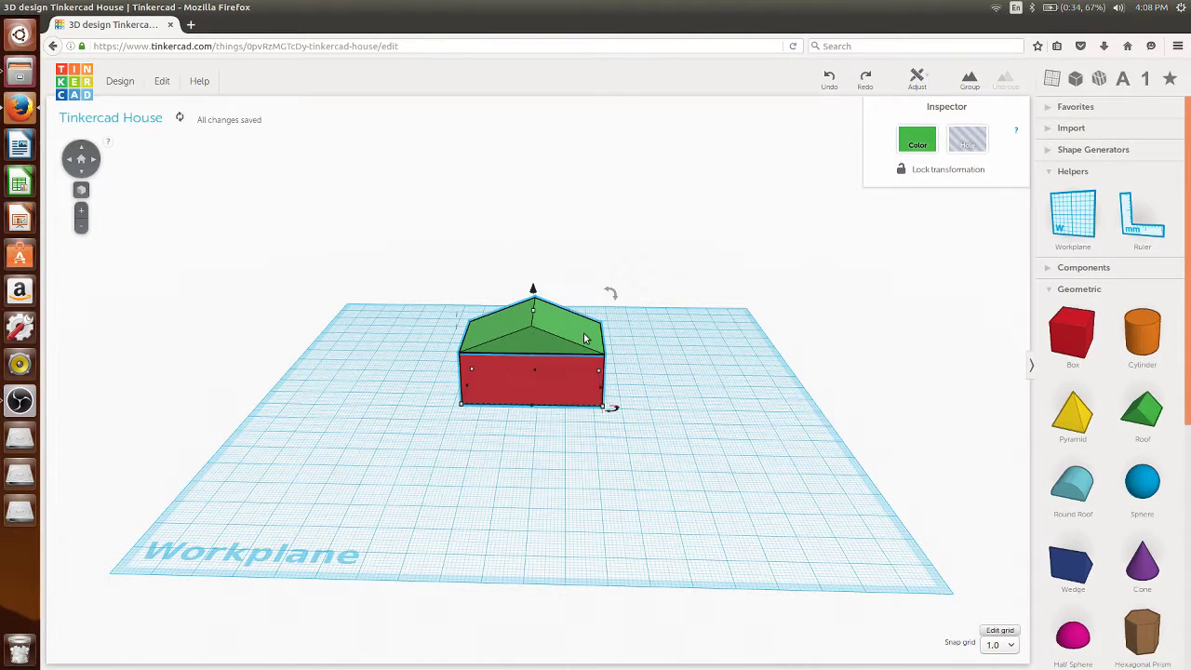
pyautogui.click(692, 444)
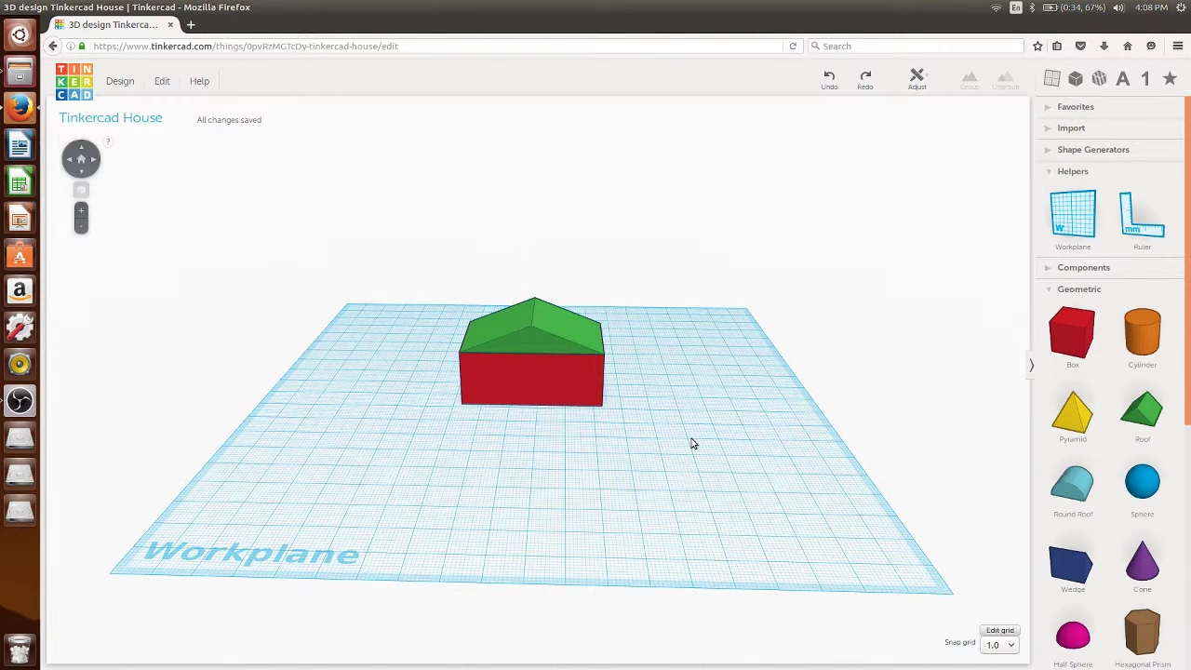
# Group the box and the roof into one house shape and color it turquoise.
pyautogui.moveTo(723, 459); pyautogui.dragTo(399, 256)
pyautogui.click(969, 79)
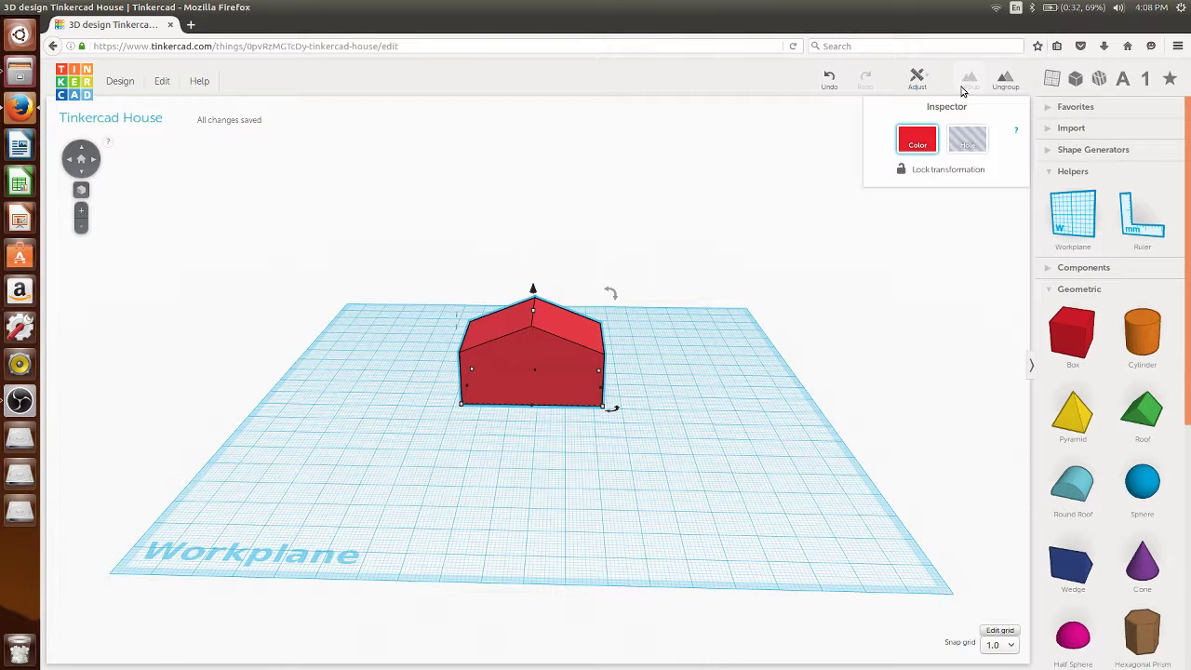
pyautogui.click(918, 144)
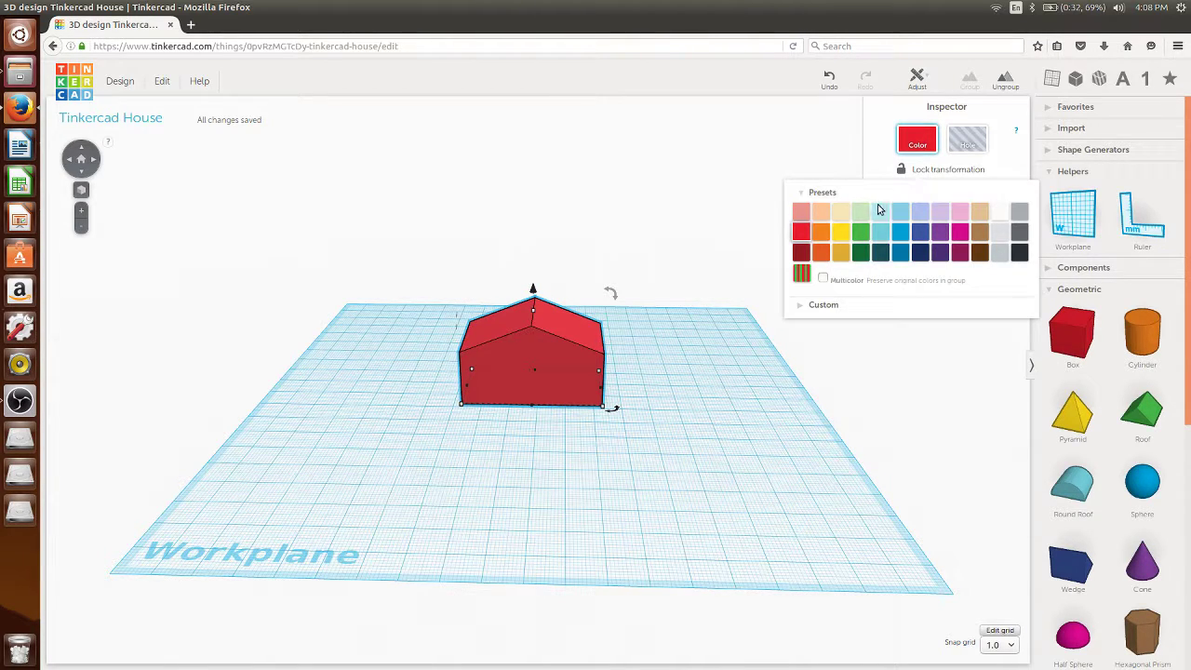
pyautogui.click(888, 234)
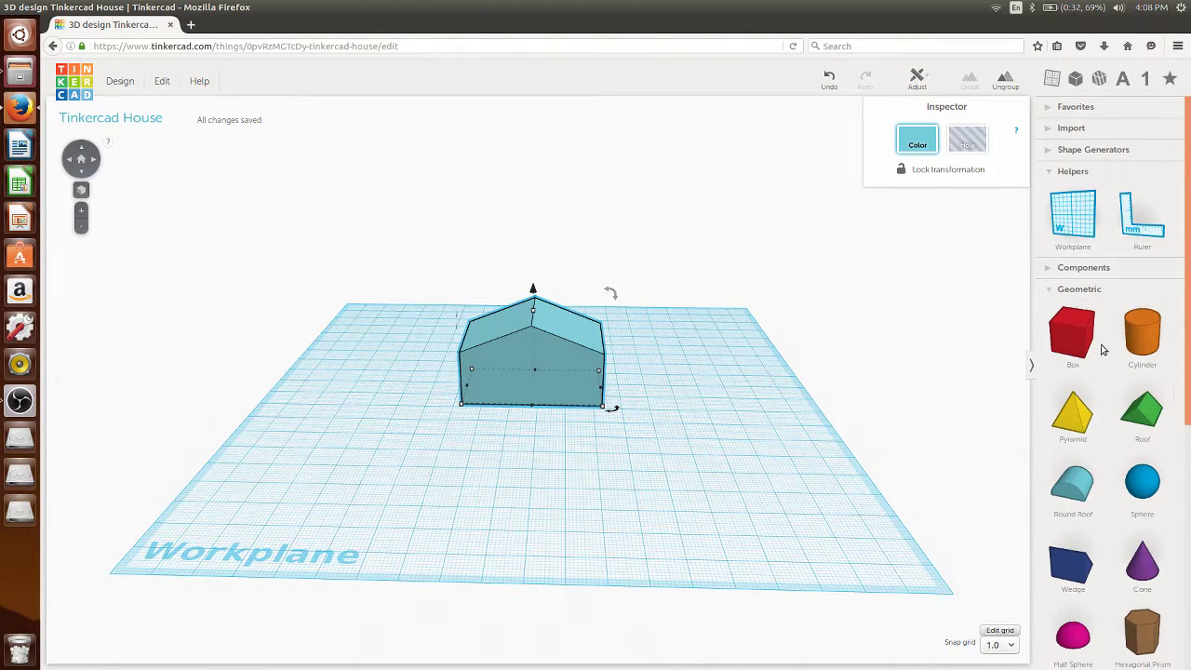
# Add a box in front of the house, shrink its base and make it taller to form a small door block.
pyautogui.moveTo(1079, 347); pyautogui.dragTo(527, 450)
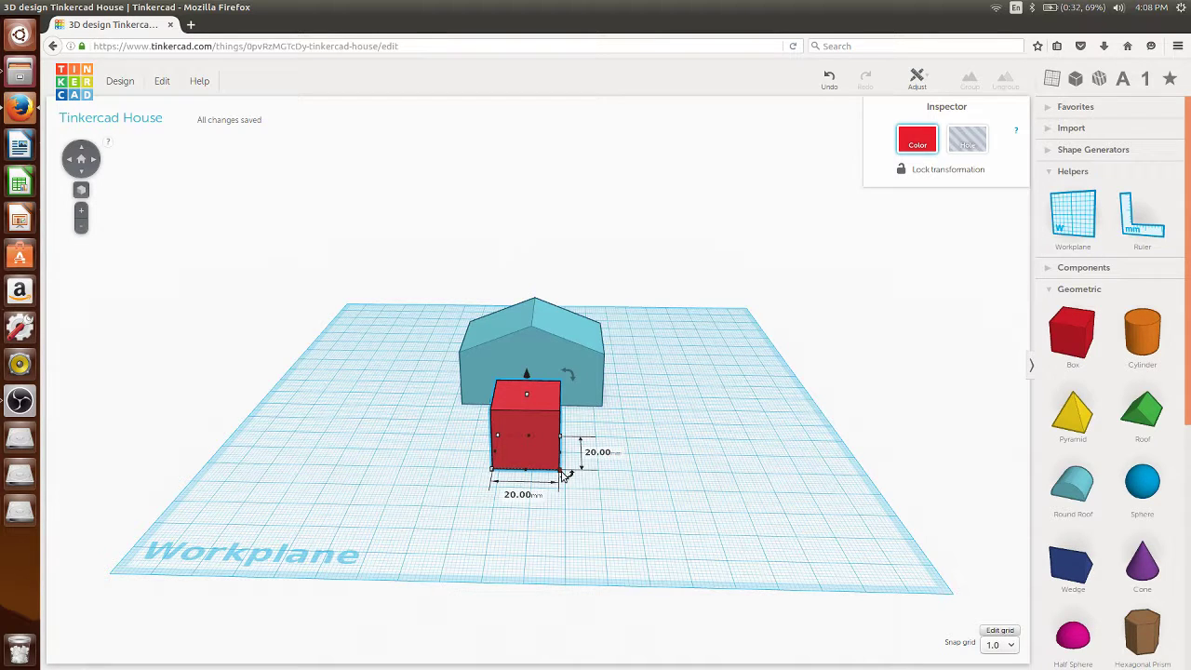
pyautogui.moveTo(564, 474); pyautogui.dragTo(557, 461)
pyautogui.moveTo(549, 466); pyautogui.dragTo(509, 449)
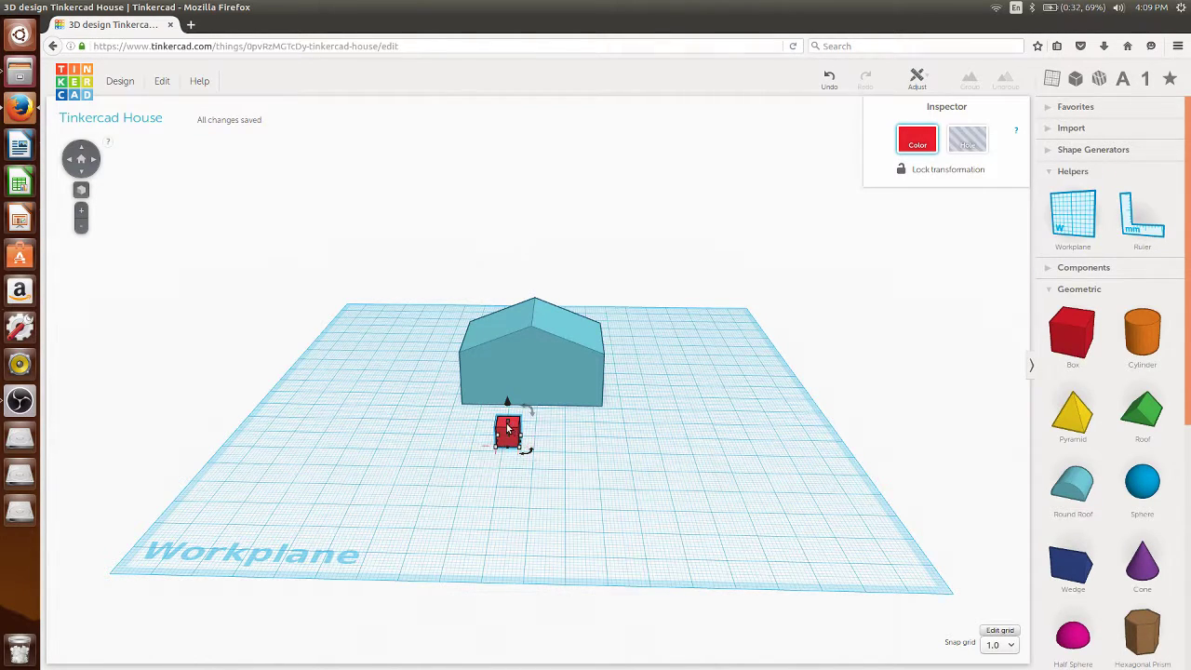
pyautogui.moveTo(507, 428); pyautogui.dragTo(507, 415)
# Move the door block to the middle of the house's front wall so that it partly enters the wall.
pyautogui.click(612, 456)
pyautogui.moveTo(611, 456); pyautogui.dragTo(613, 430, button='right')
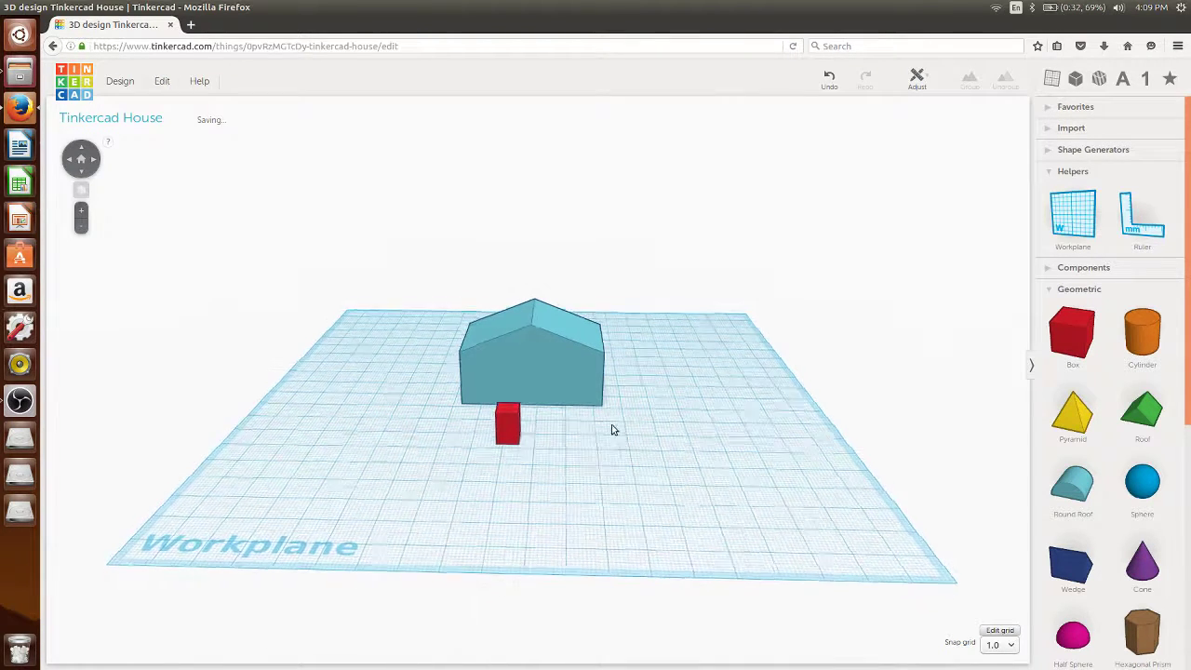
pyautogui.moveTo(513, 425); pyautogui.dragTo(533, 401)
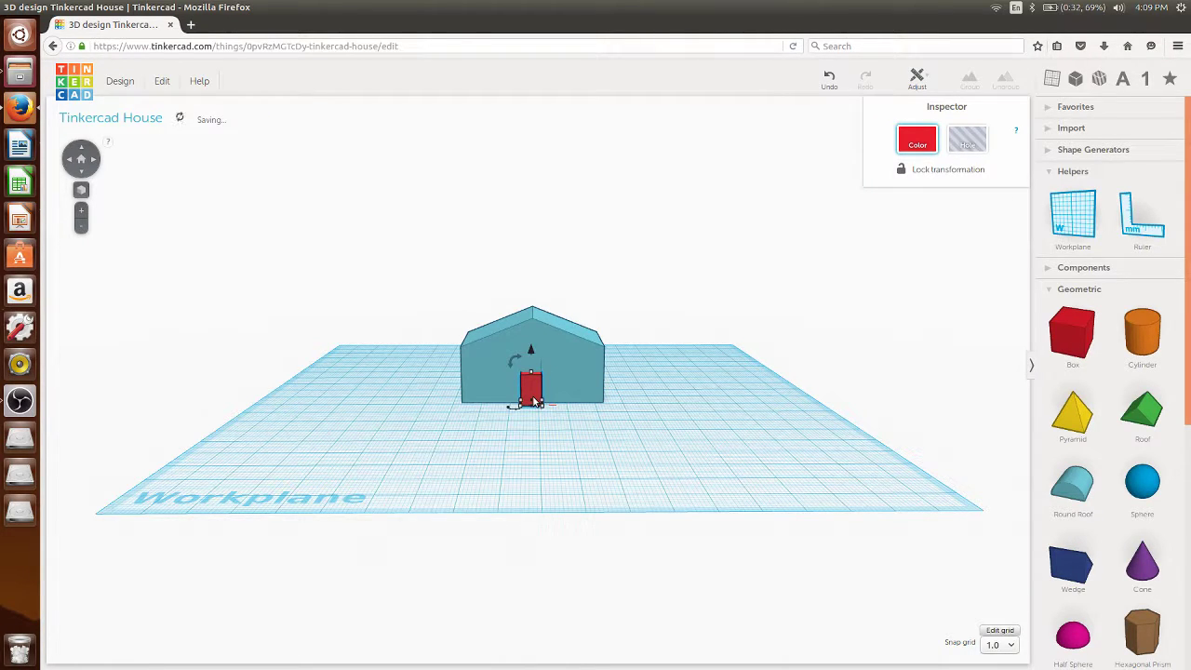
pyautogui.moveTo(683, 367); pyautogui.dragTo(472, 430)
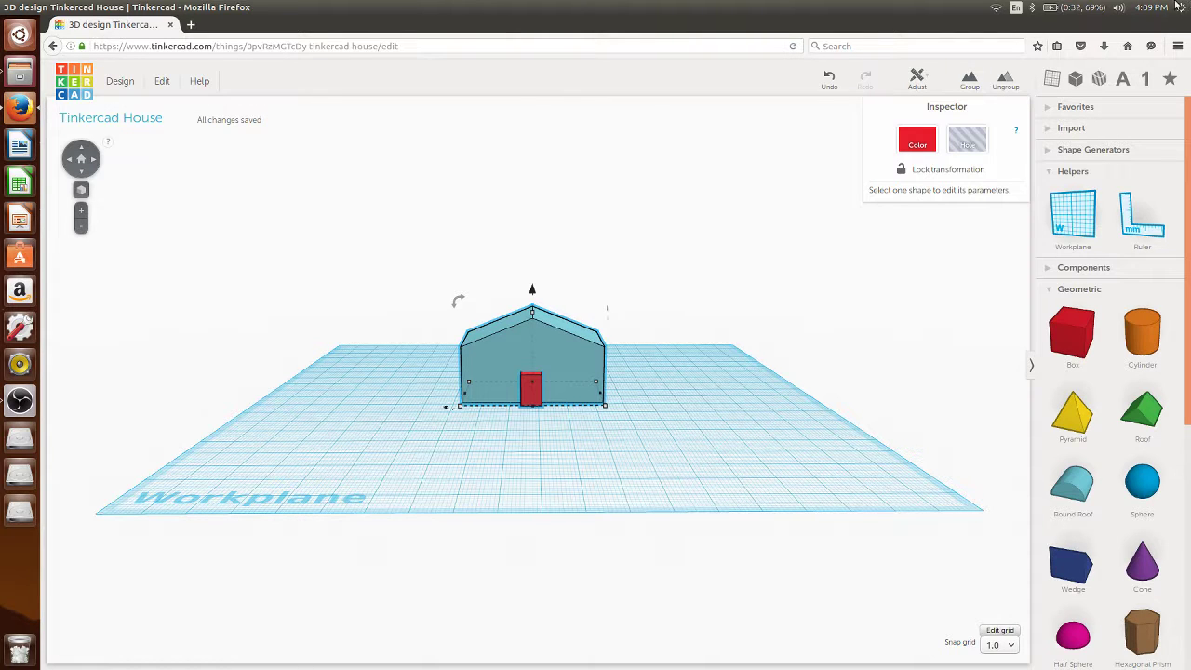
pyautogui.click(970, 79)
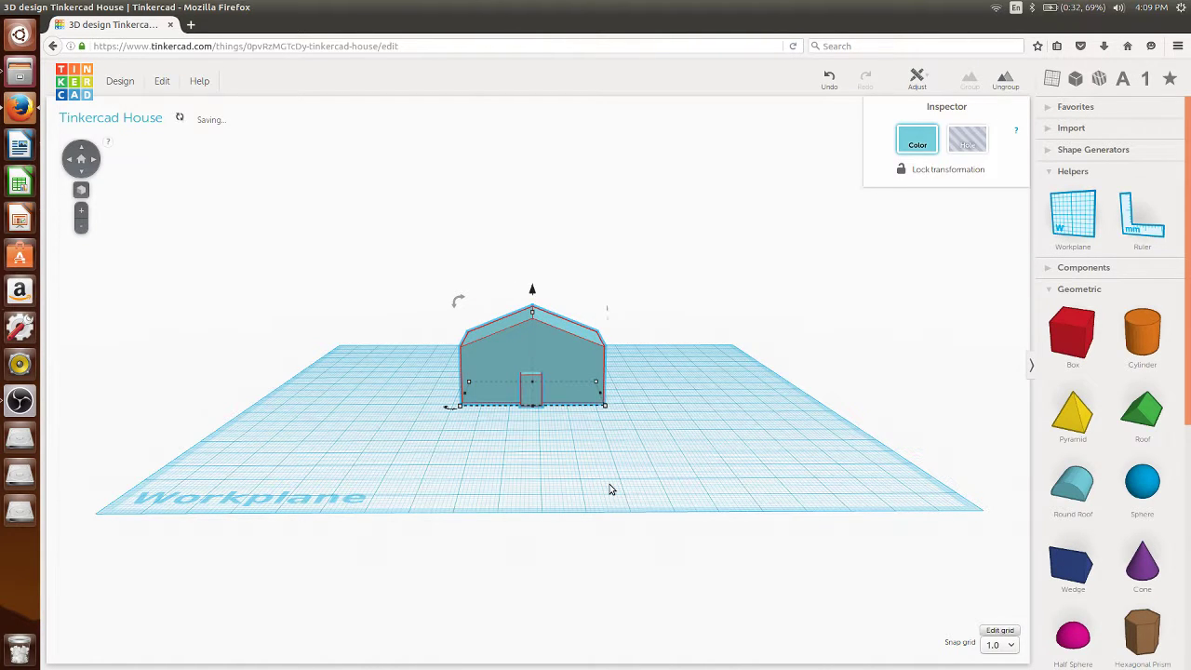
pyautogui.moveTo(608, 487); pyautogui.dragTo(625, 519, button='right')
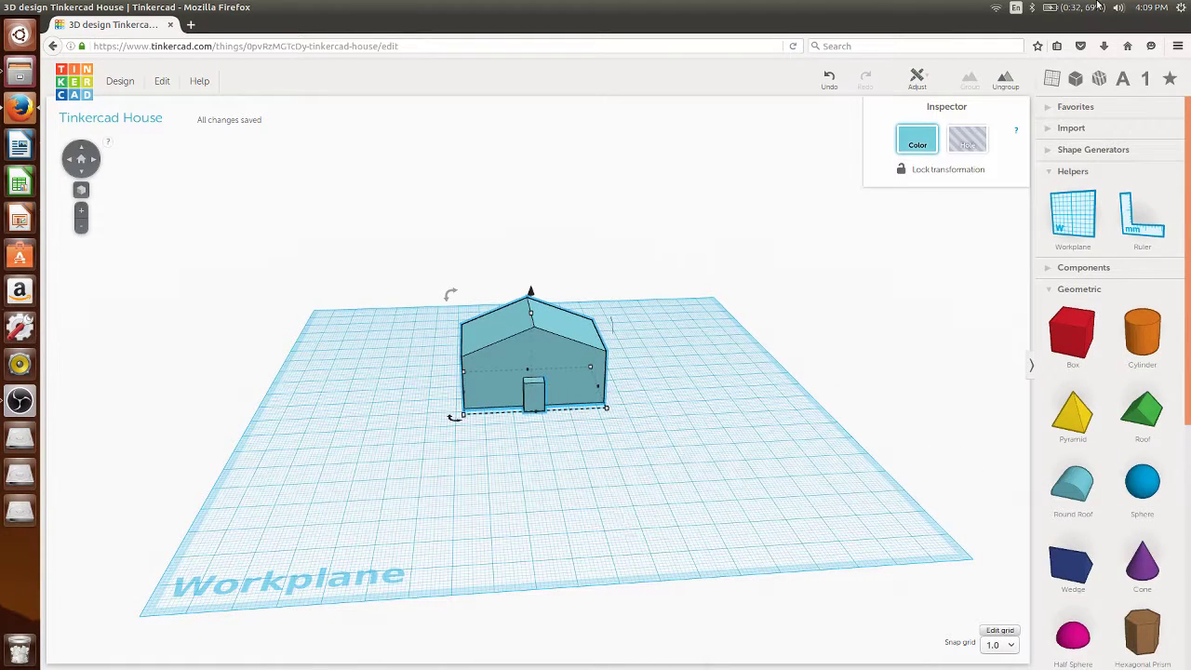
pyautogui.click(1006, 79)
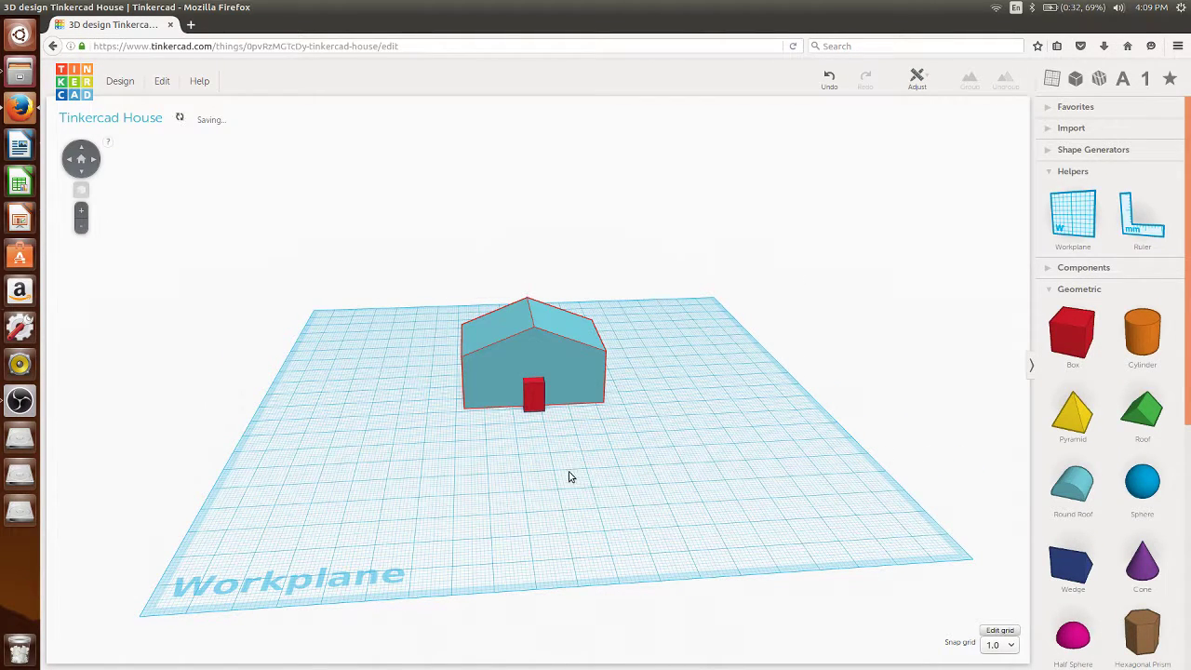
# Turn the red door block into a hole.
pyautogui.click(535, 400)
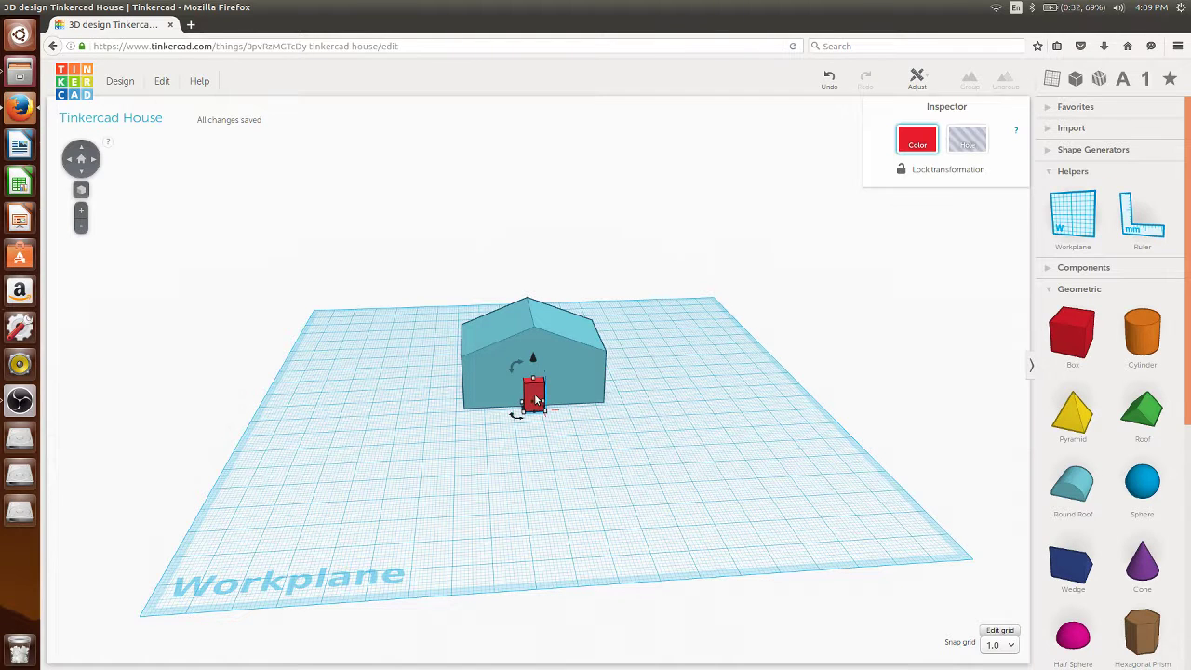
pyautogui.click(971, 136)
pyautogui.click(613, 503)
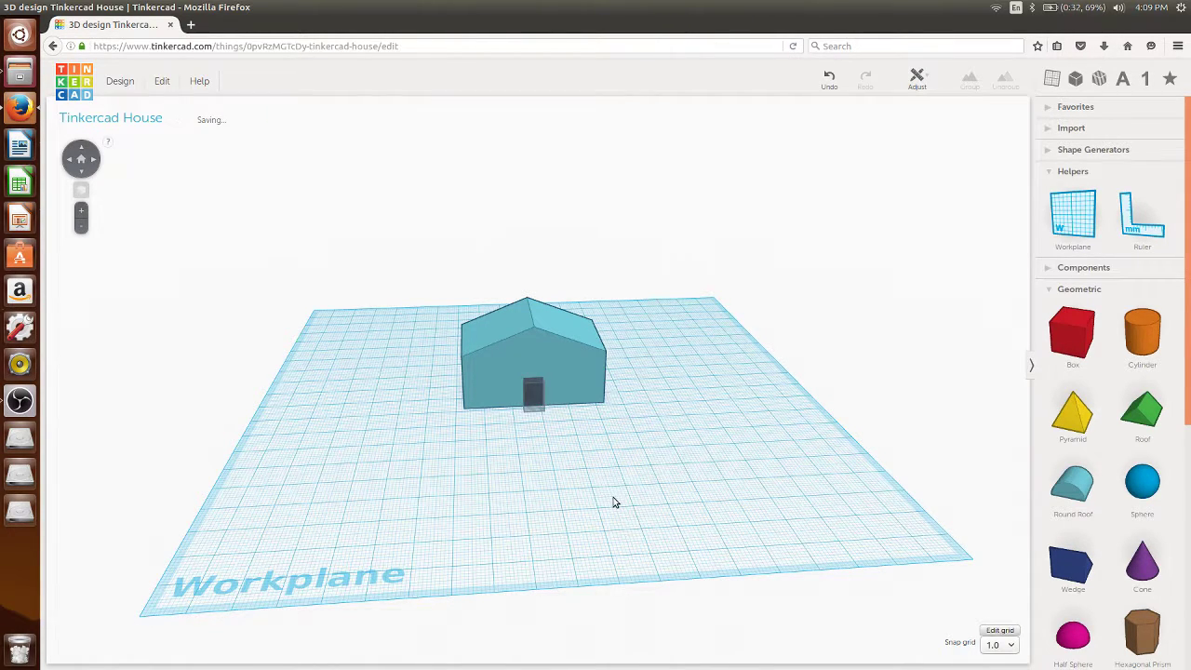
pyautogui.moveTo(613, 502); pyautogui.dragTo(595, 487, button='right')
# Push the door hole about two grid steps back into the front wall, and select it together with the house.
pyautogui.click(530, 389)
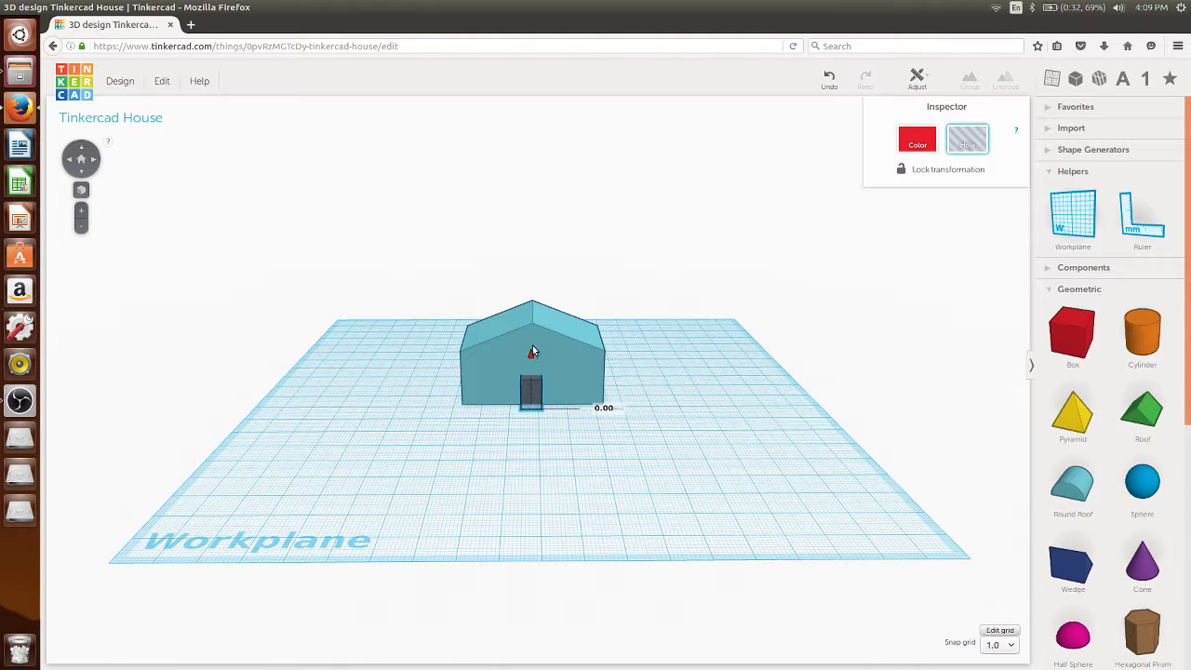
pyautogui.press('Up')
pyautogui.press('Up')
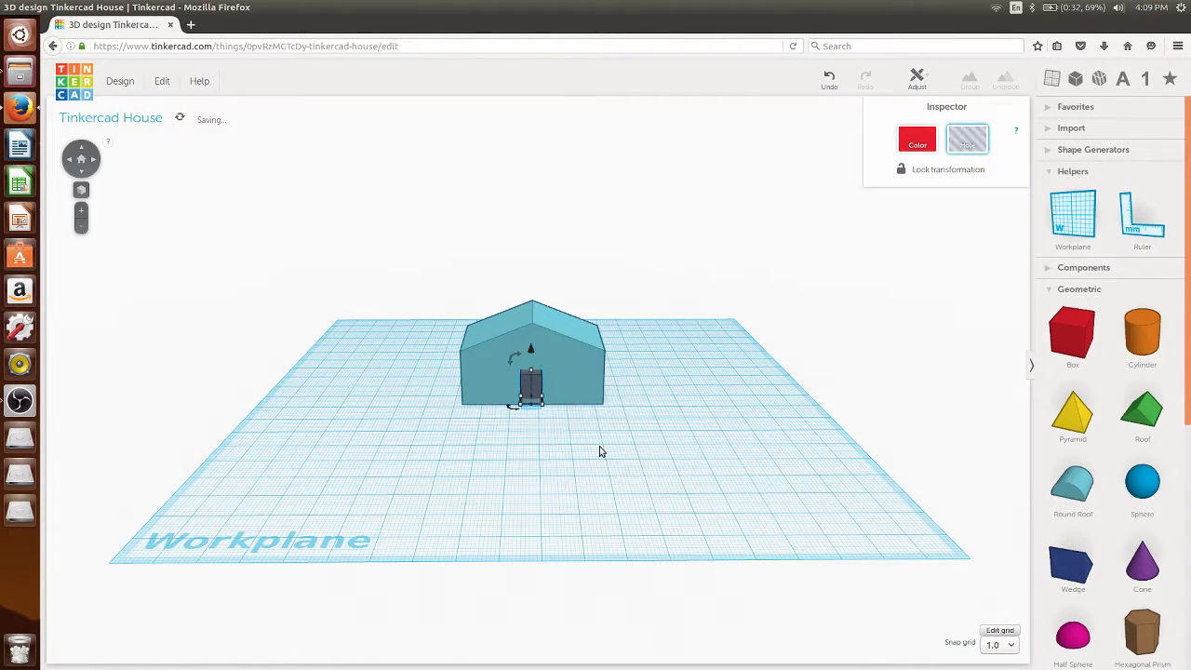
pyautogui.click(599, 446)
pyautogui.moveTo(599, 445); pyautogui.dragTo(553, 433, button='right')
pyautogui.click(531, 401)
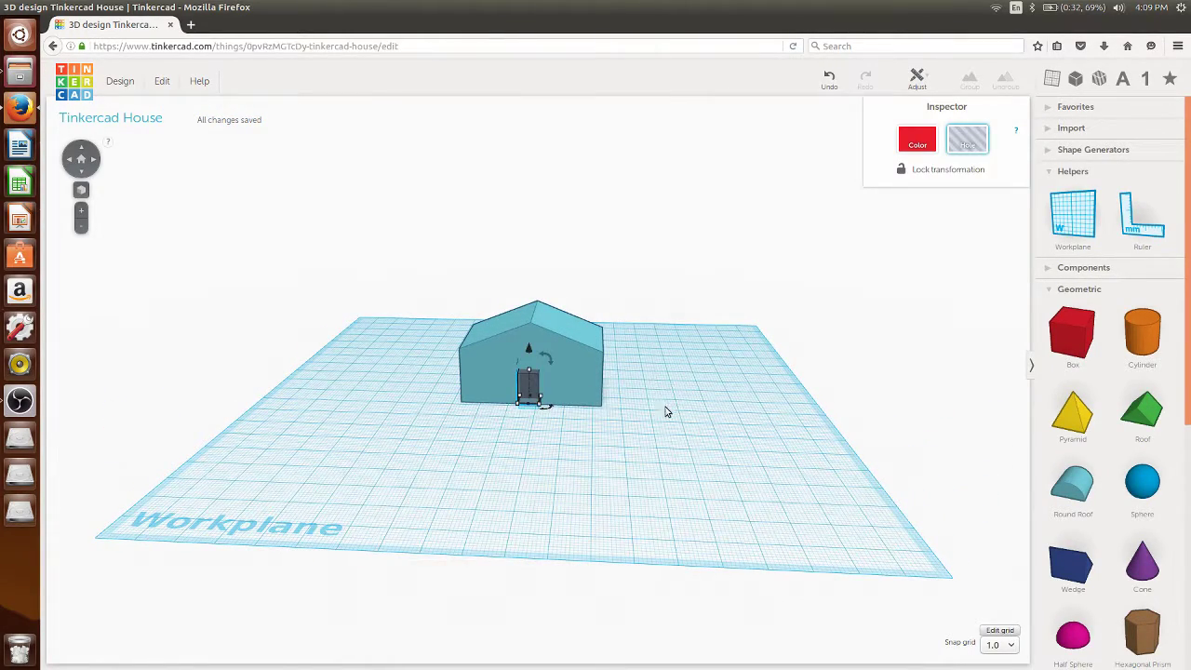
pyautogui.moveTo(665, 407); pyautogui.dragTo(402, 347)
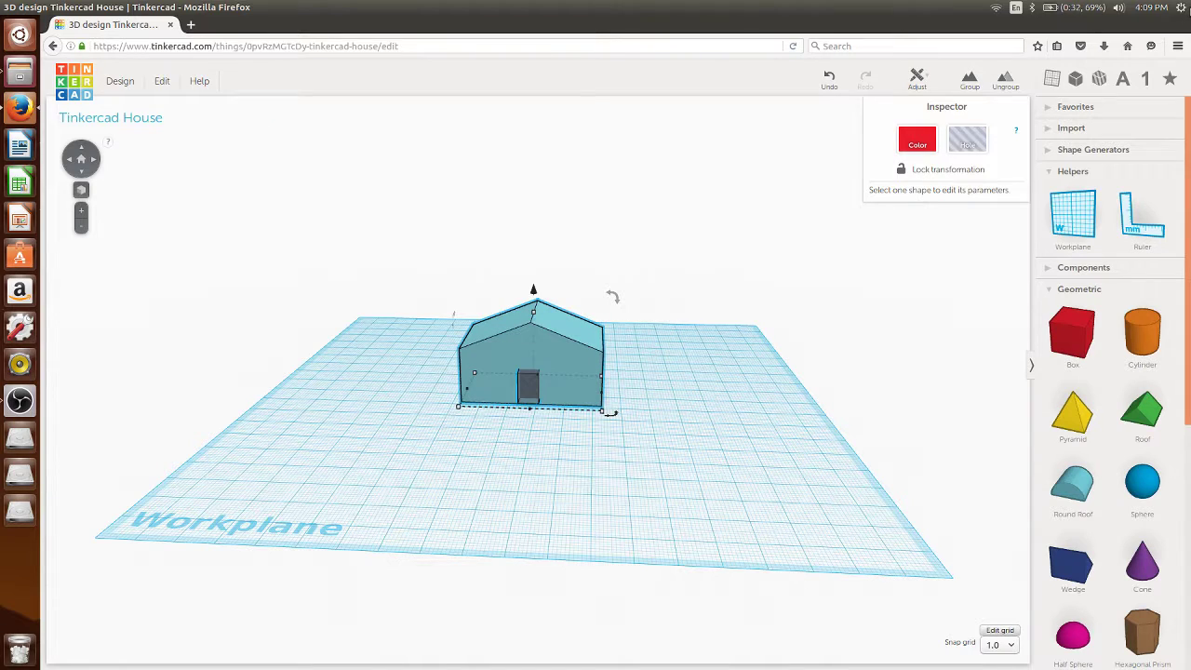
pyautogui.click(926, 87)
pyautogui.click(921, 118)
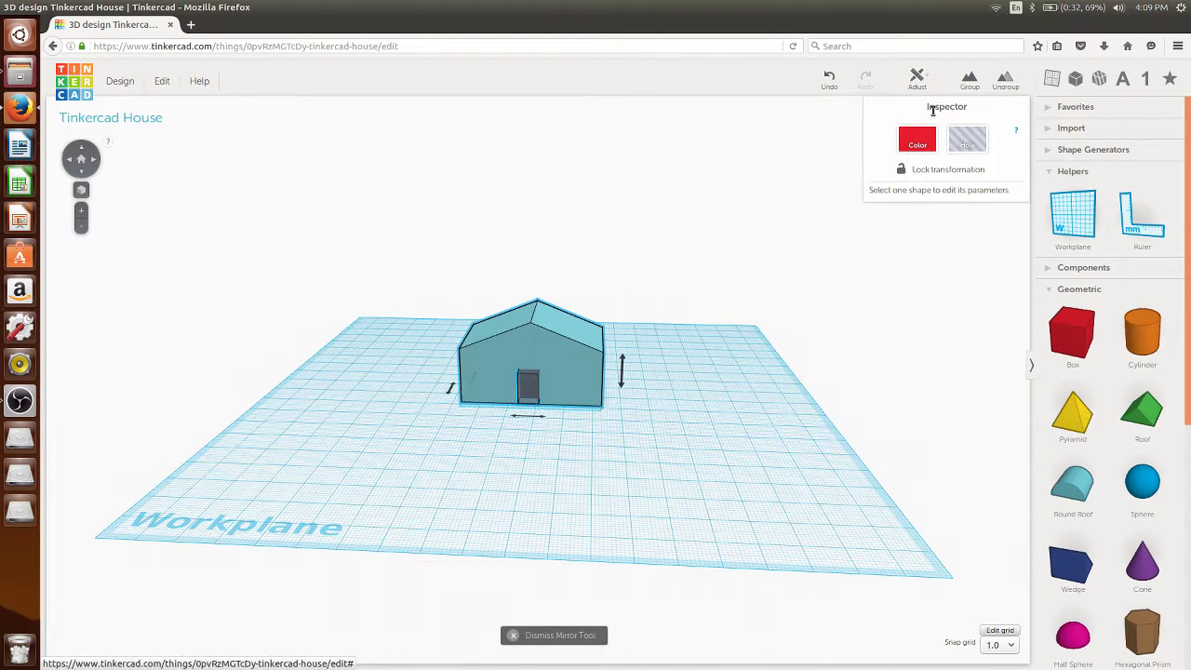
pyautogui.click(559, 422)
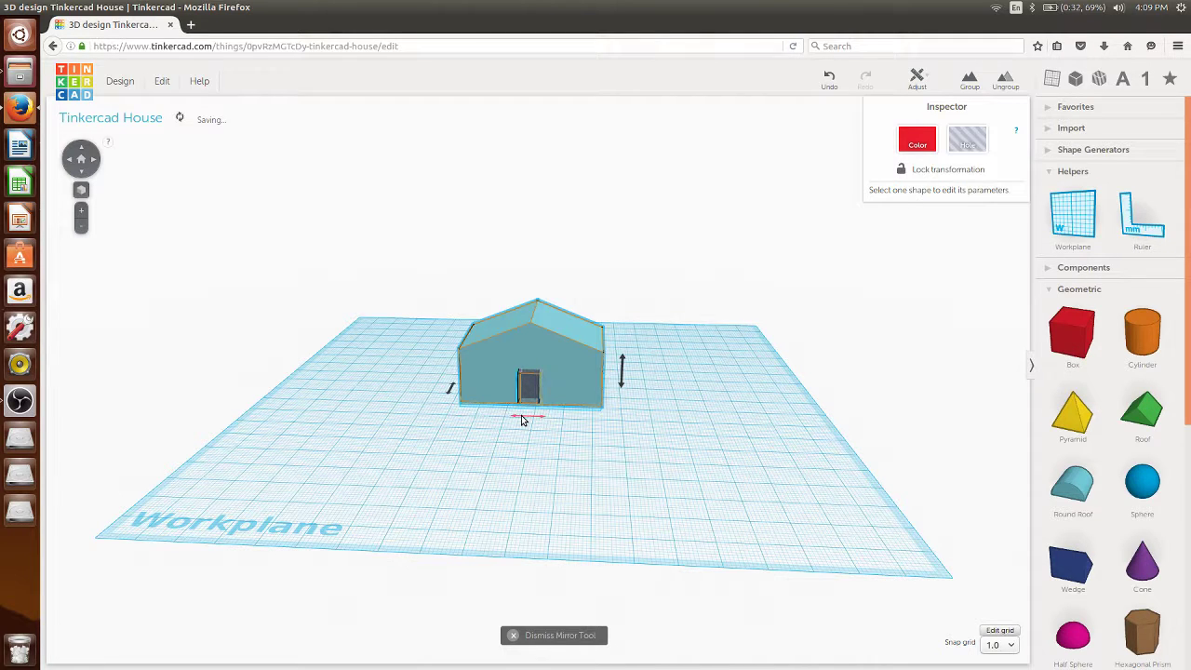
pyautogui.click(512, 635)
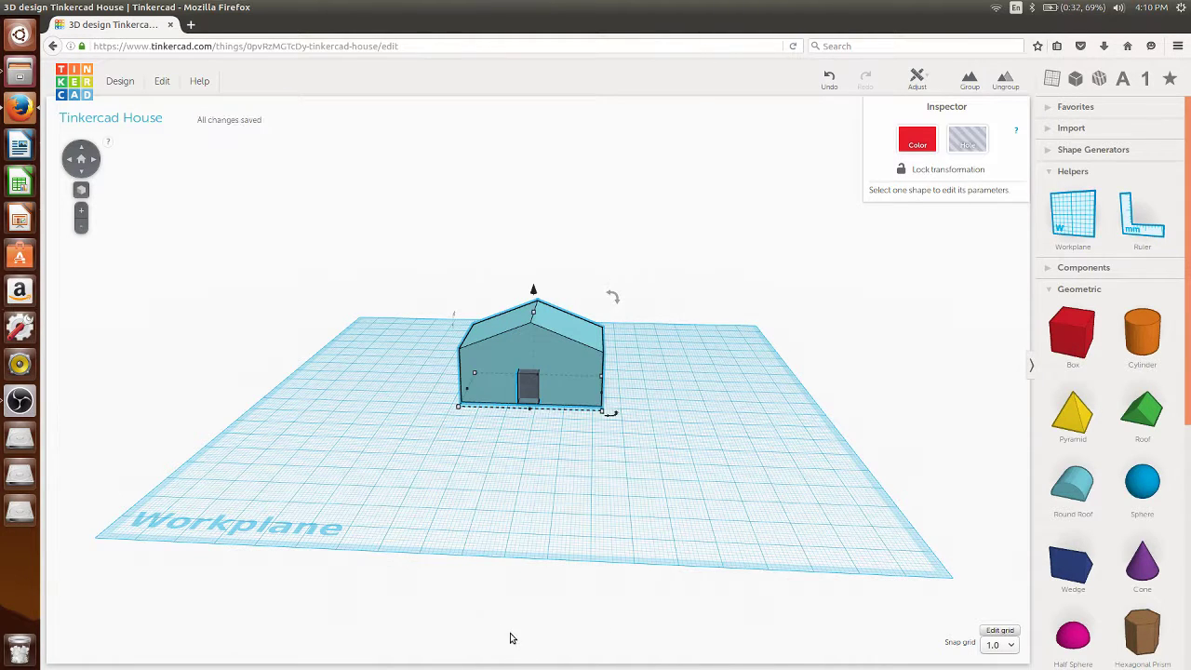
# Align the door hole with the center of the house's width.
pyautogui.click(918, 93)
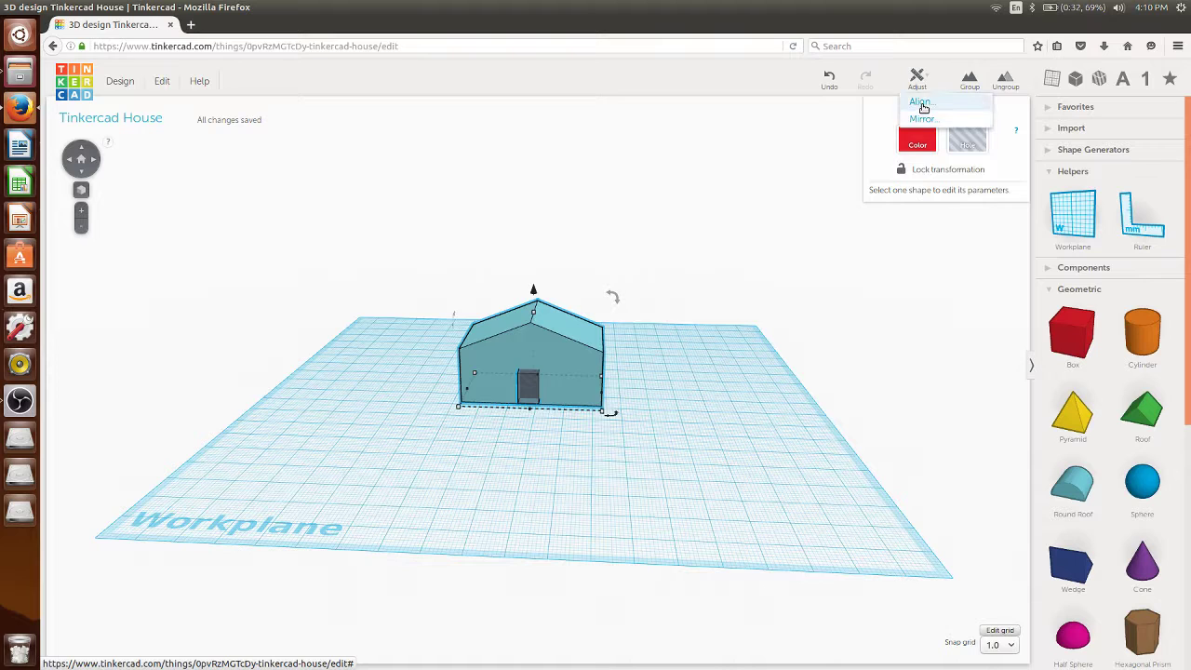
pyautogui.click(924, 109)
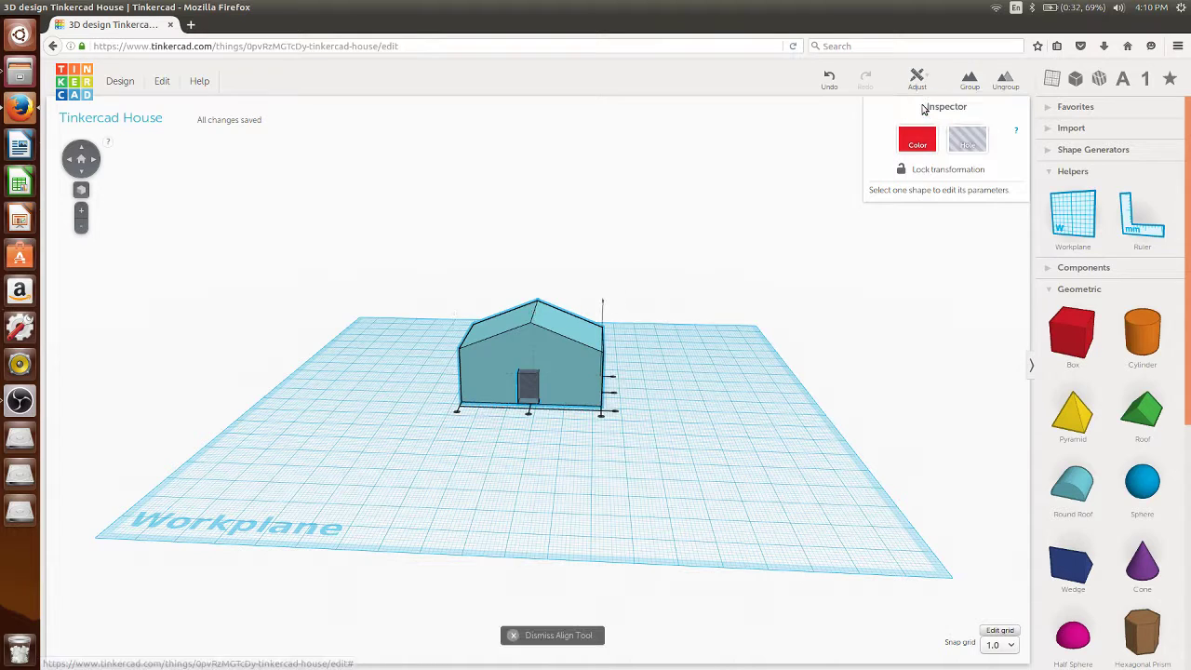
pyautogui.click(527, 416)
pyautogui.click(651, 468)
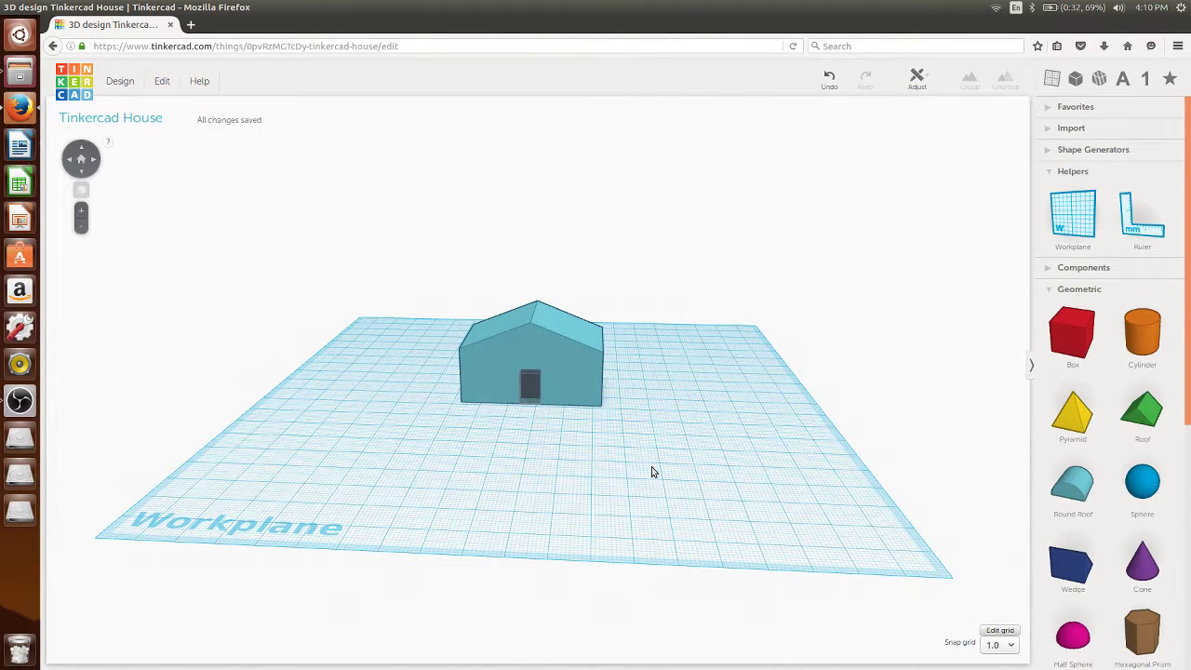
# Group the house with the door hole to cut the doorway recess into the front wall, and inspect it up close.
pyautogui.moveTo(651, 471); pyautogui.dragTo(375, 307)
pyautogui.click(970, 79)
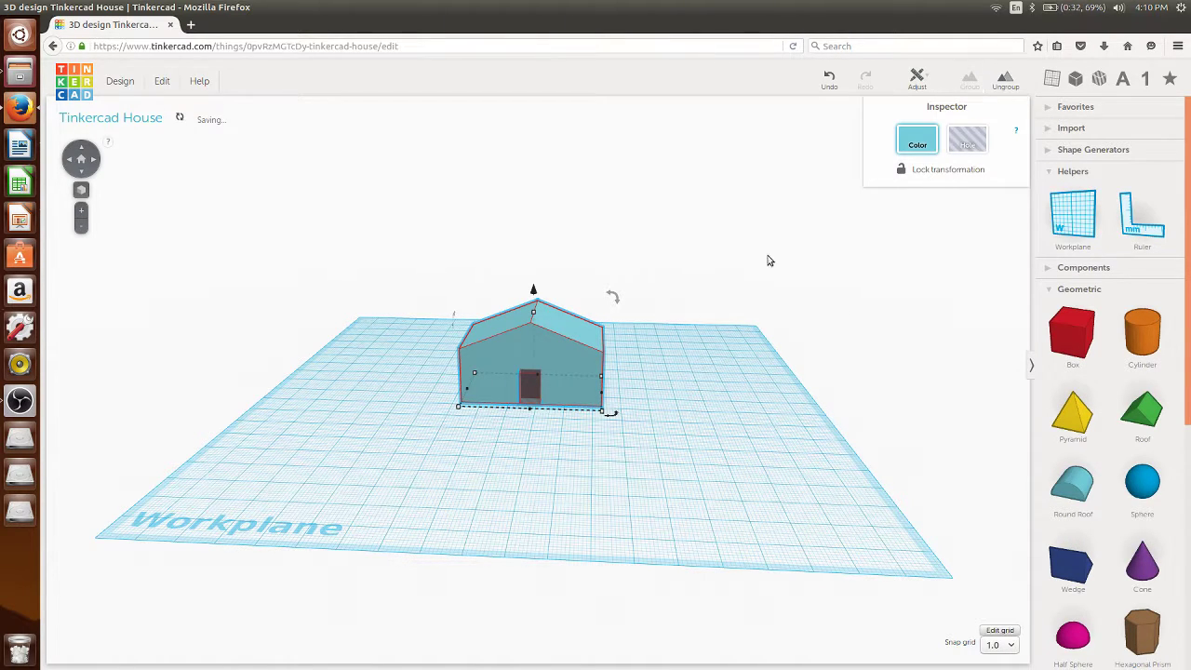
pyautogui.click(548, 485)
pyautogui.moveTo(447, 452); pyautogui.dragTo(496, 426, button='right')
pyautogui.scroll(-2, 549, 396)
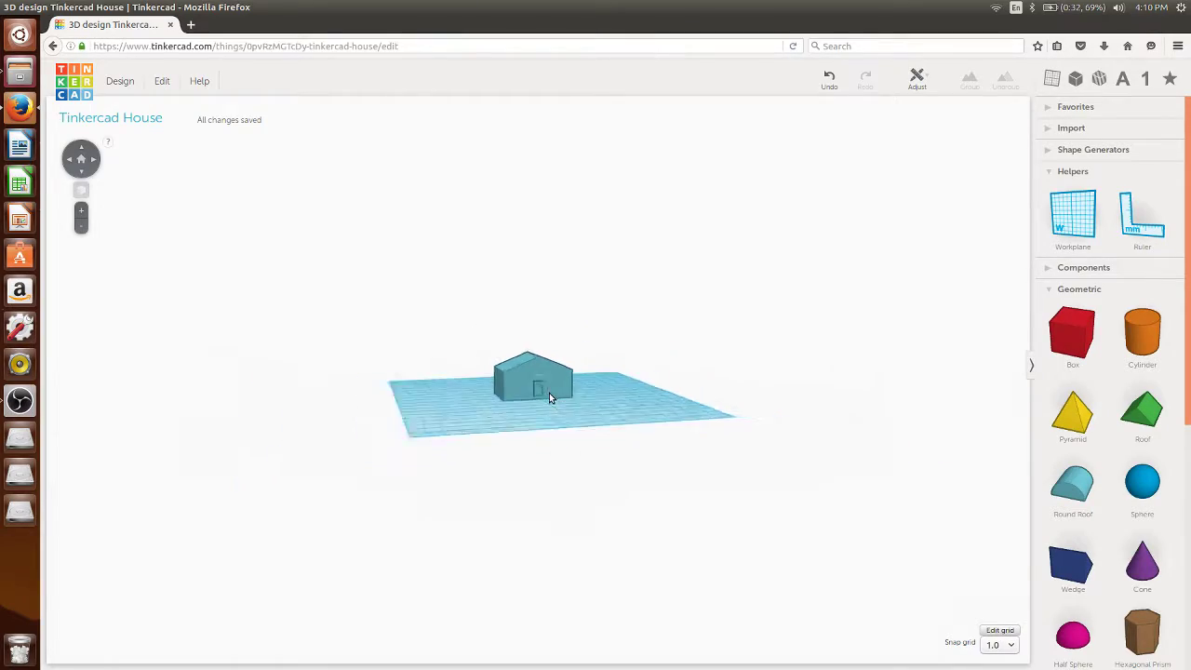
pyautogui.scroll(8, 549, 395)
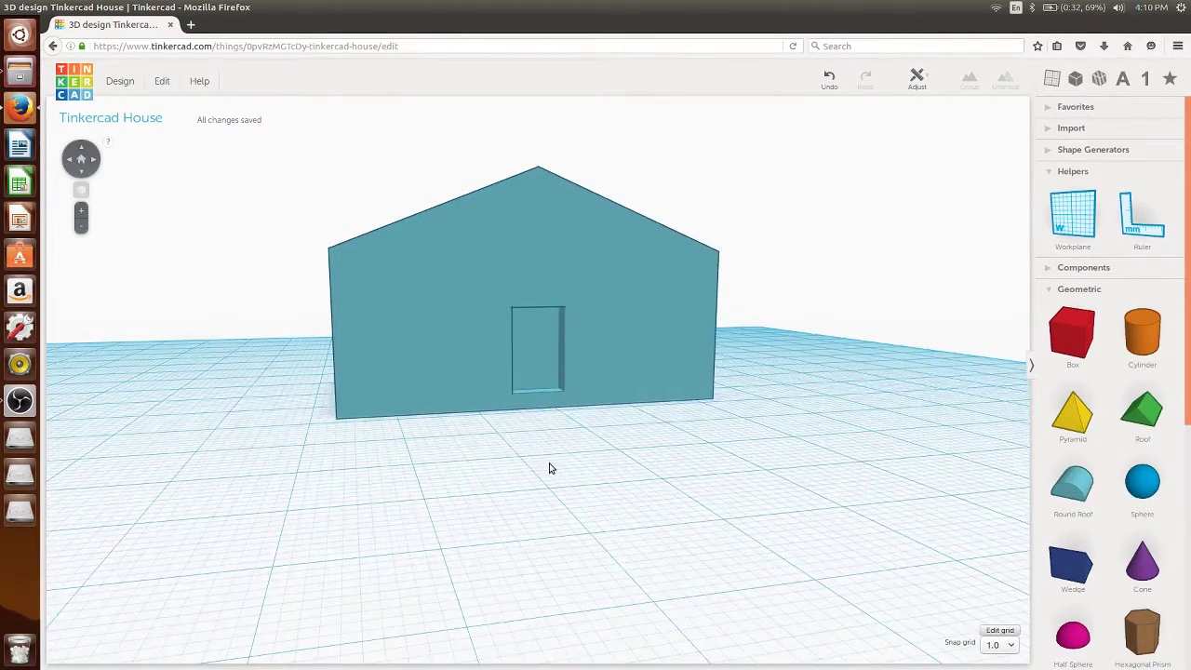
# Add a round roof shape, shrink it to slightly narrower than the doorway, place it just above the doorway, and make it a hole.
pyautogui.moveTo(550, 468); pyautogui.dragTo(511, 478, button='right')
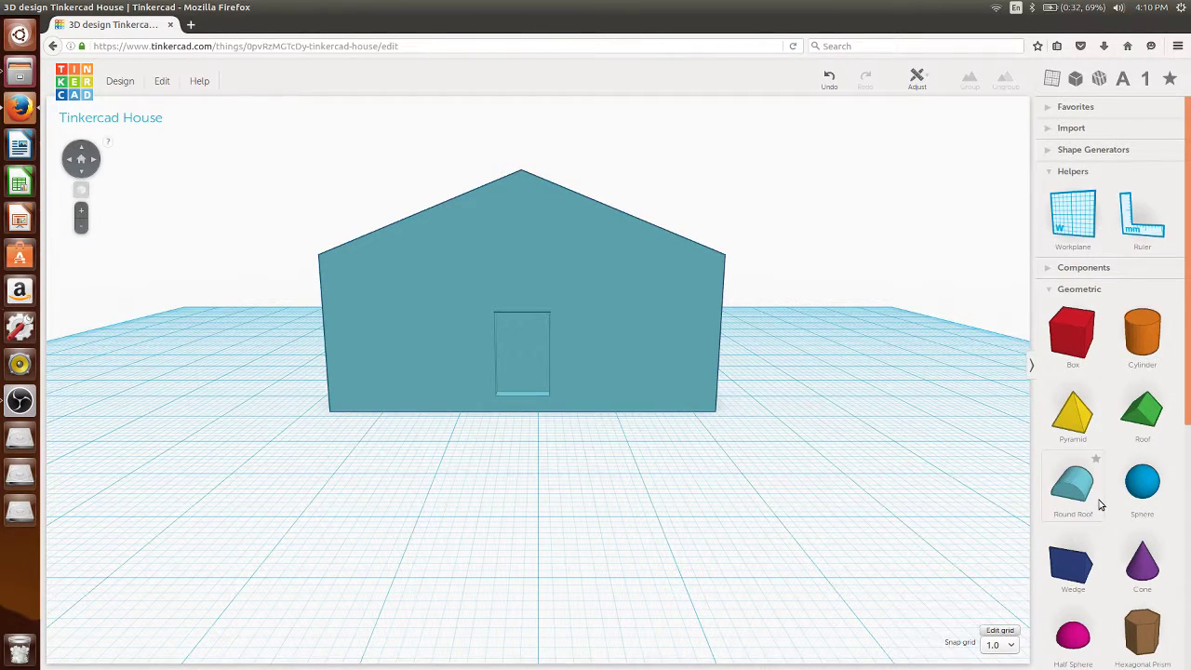
pyautogui.moveTo(1052, 500); pyautogui.dragTo(517, 520)
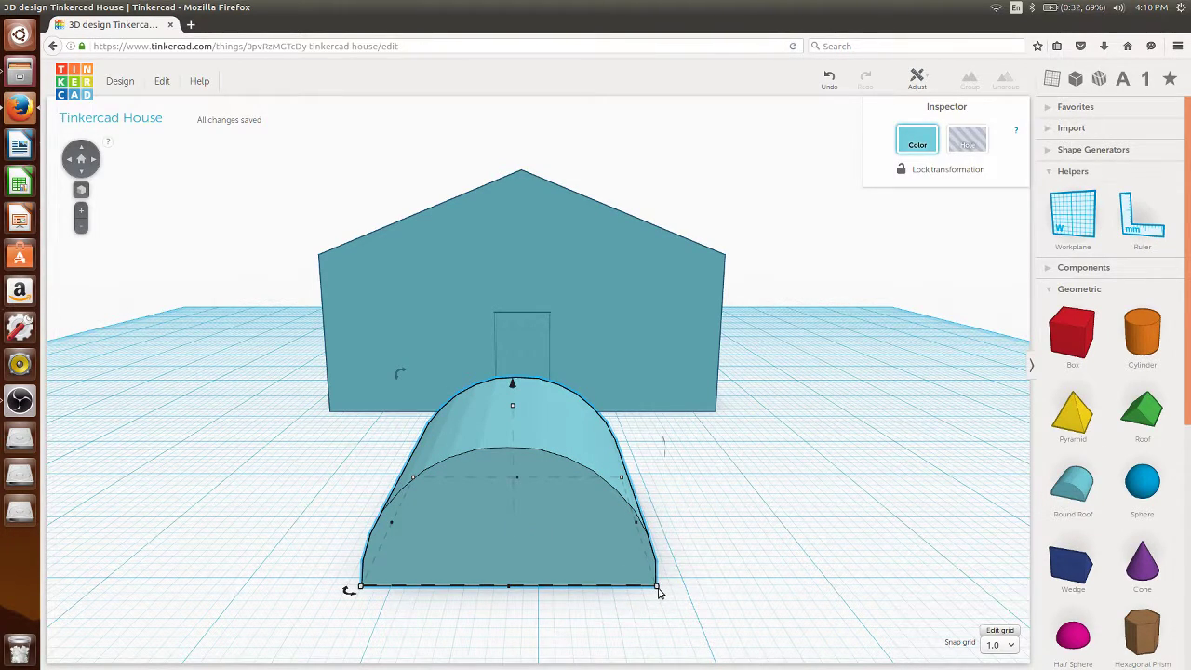
pyautogui.moveTo(656, 589)
pyautogui.moveTo(656, 589); pyautogui.dragTo(520, 299)
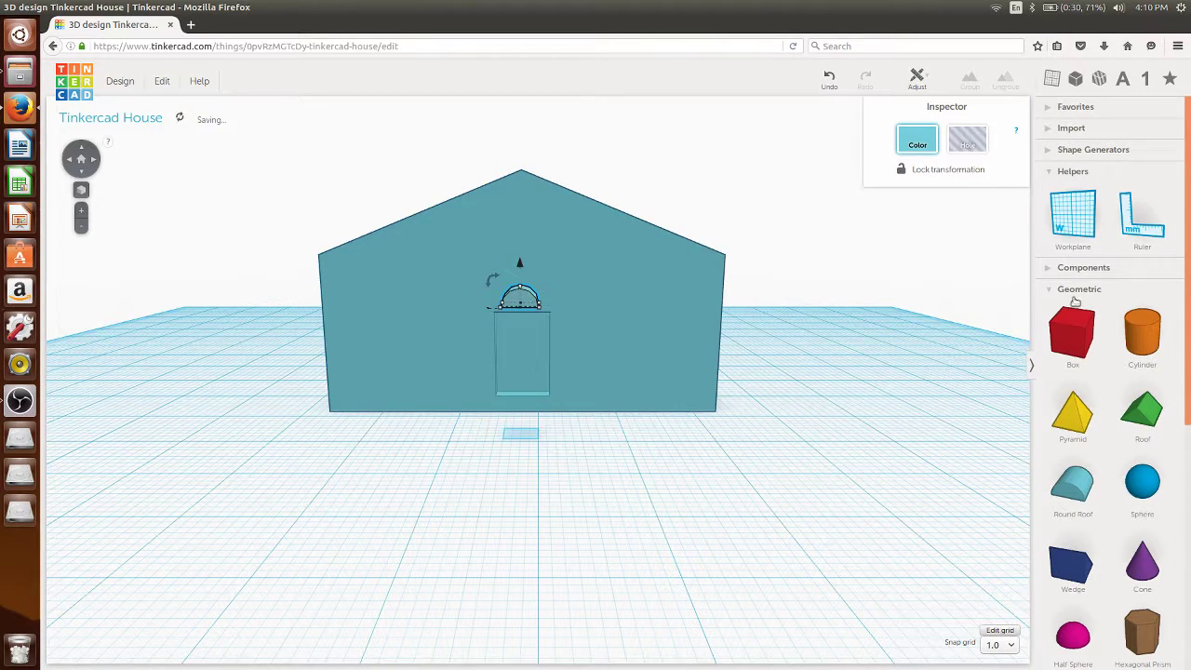
pyautogui.click(967, 139)
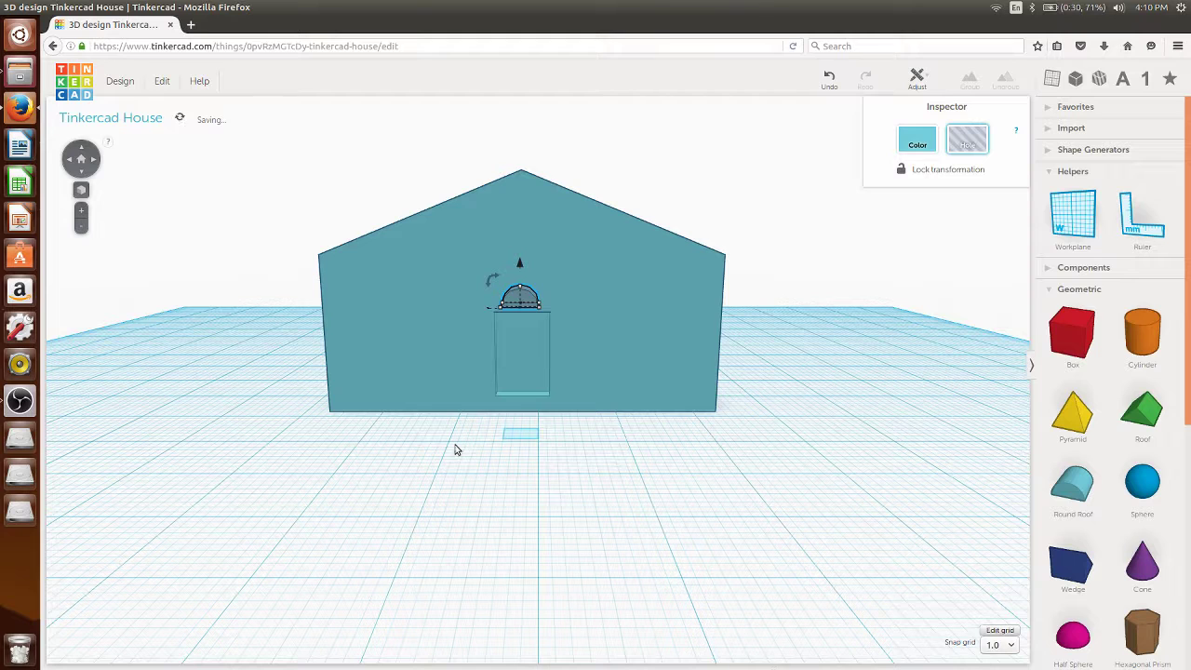
pyautogui.moveTo(878, 527); pyautogui.dragTo(396, 238)
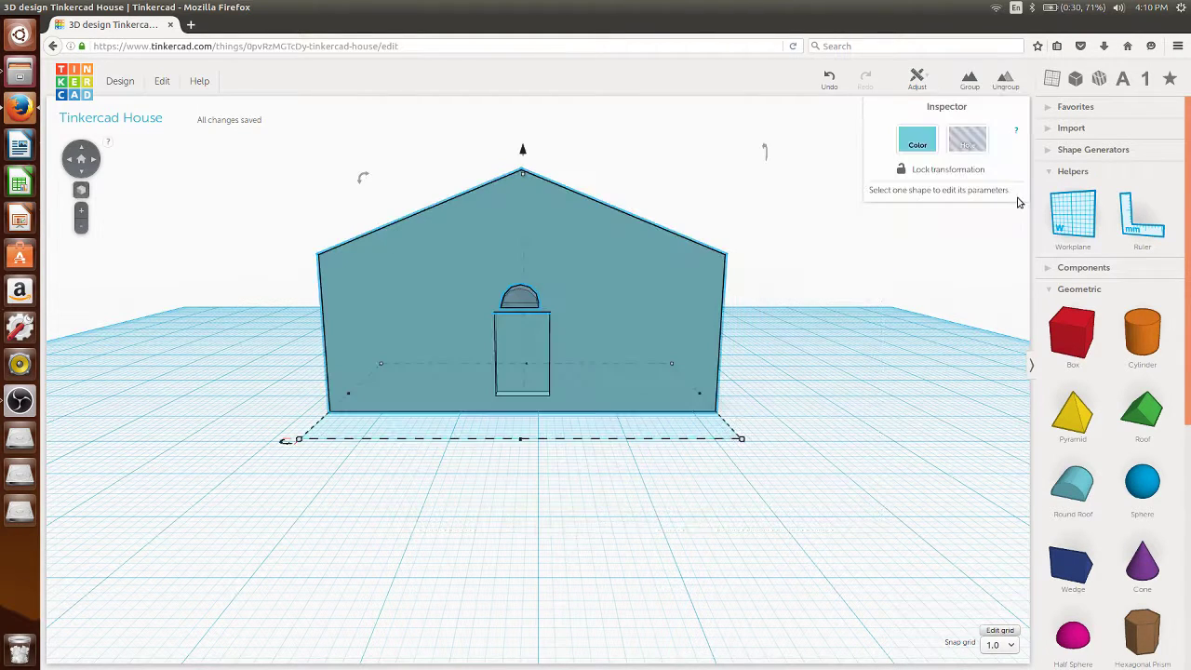
pyautogui.click(970, 81)
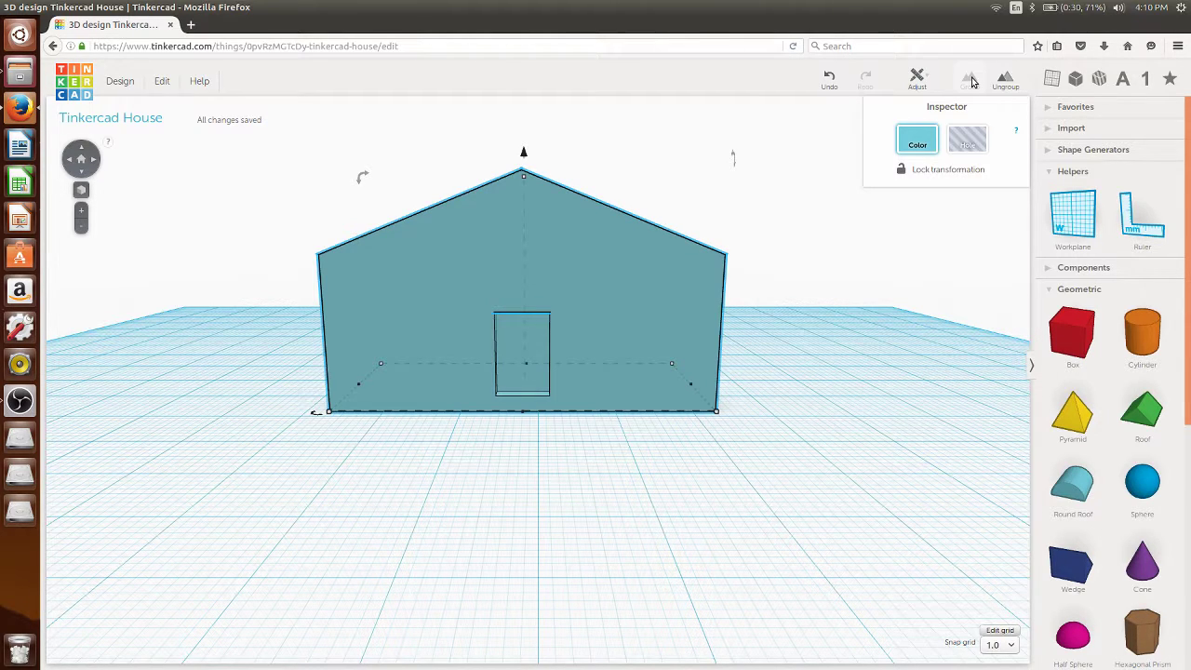
pyautogui.hotkey('ctrl', 'z')
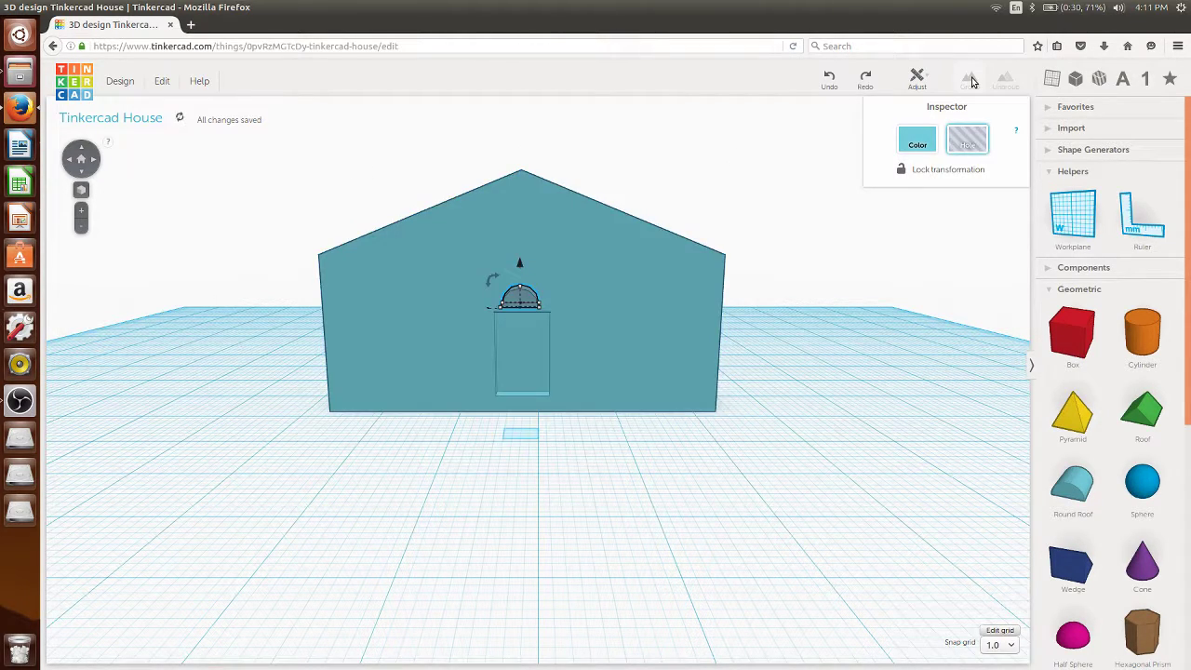
# Push the half-round hole into the front wall above the doorway and group it with the house to cut a shallow window.
pyautogui.click(676, 468)
pyautogui.moveTo(672, 469); pyautogui.dragTo(434, 317, button='right')
pyautogui.moveTo(434, 318); pyautogui.dragTo(495, 296)
pyautogui.moveTo(706, 564); pyautogui.dragTo(384, 250)
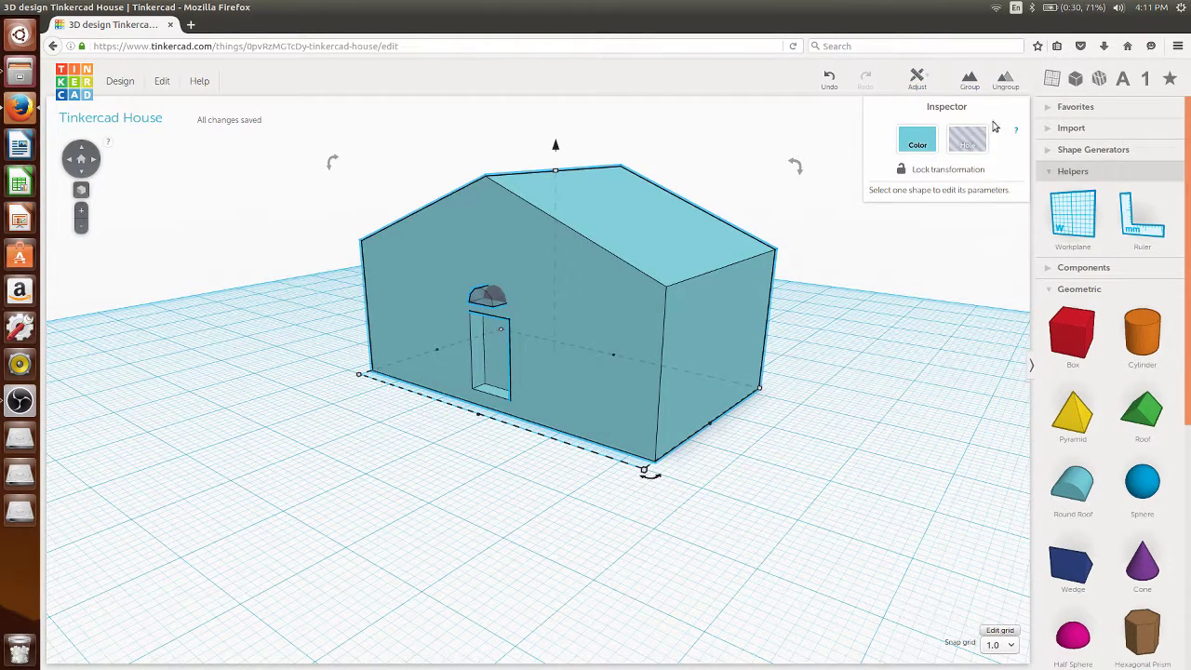
pyautogui.click(969, 76)
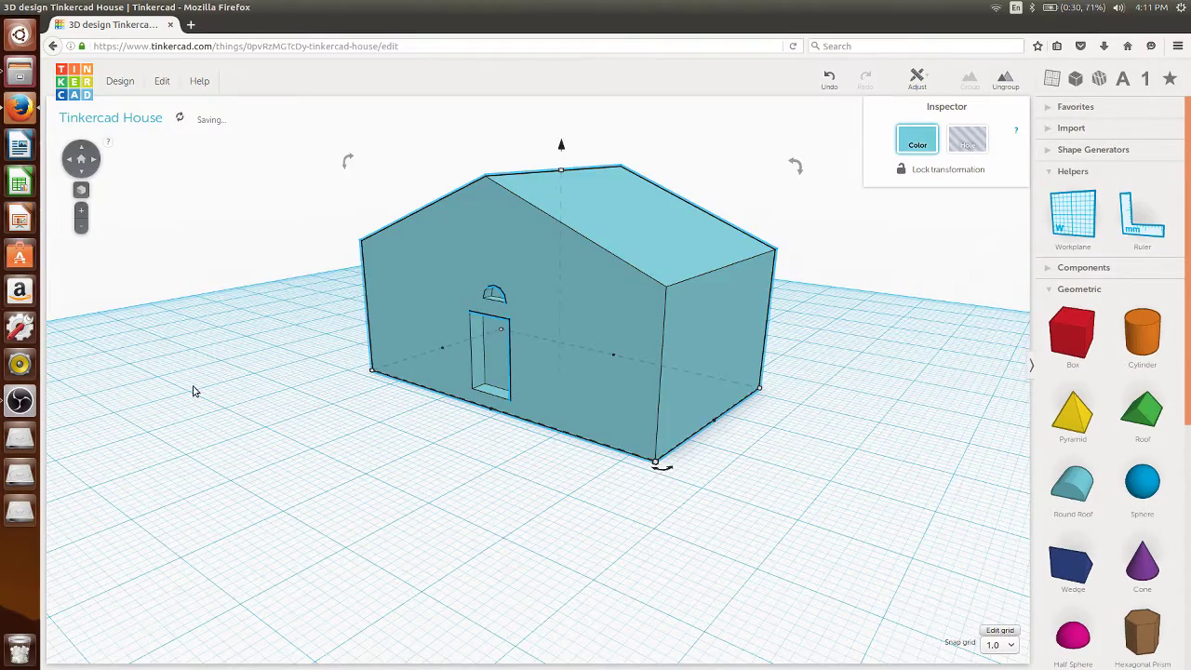
pyautogui.moveTo(192, 390); pyautogui.dragTo(300, 362, button='right')
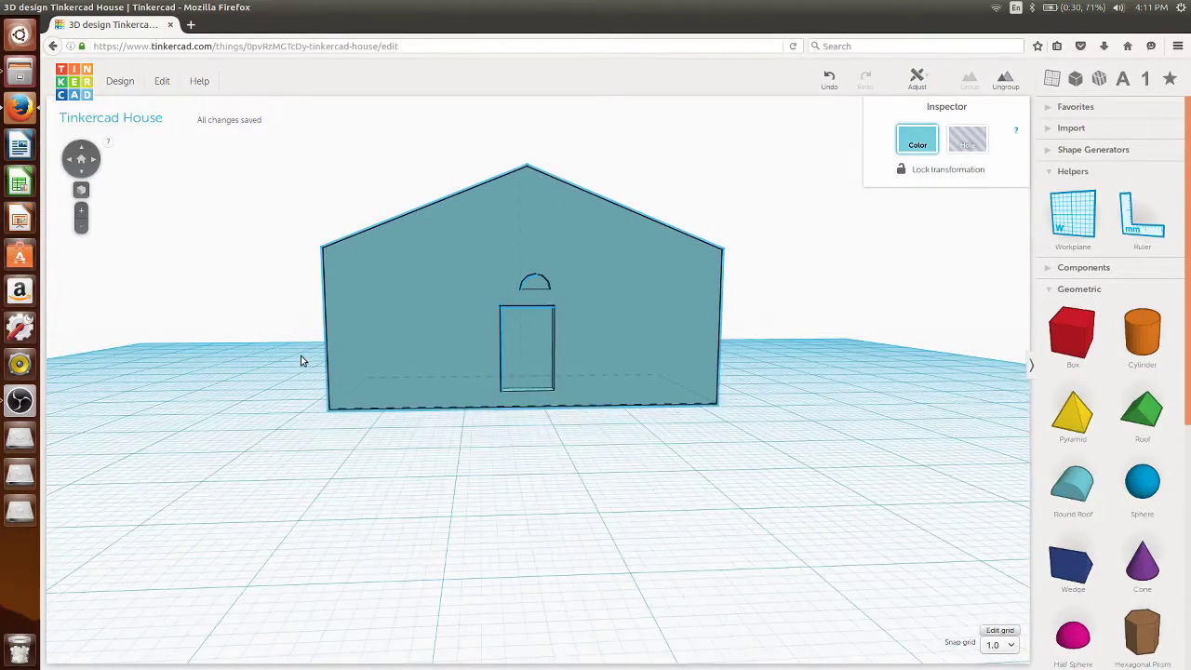
pyautogui.click(596, 496)
pyautogui.scroll(3, 595, 496)
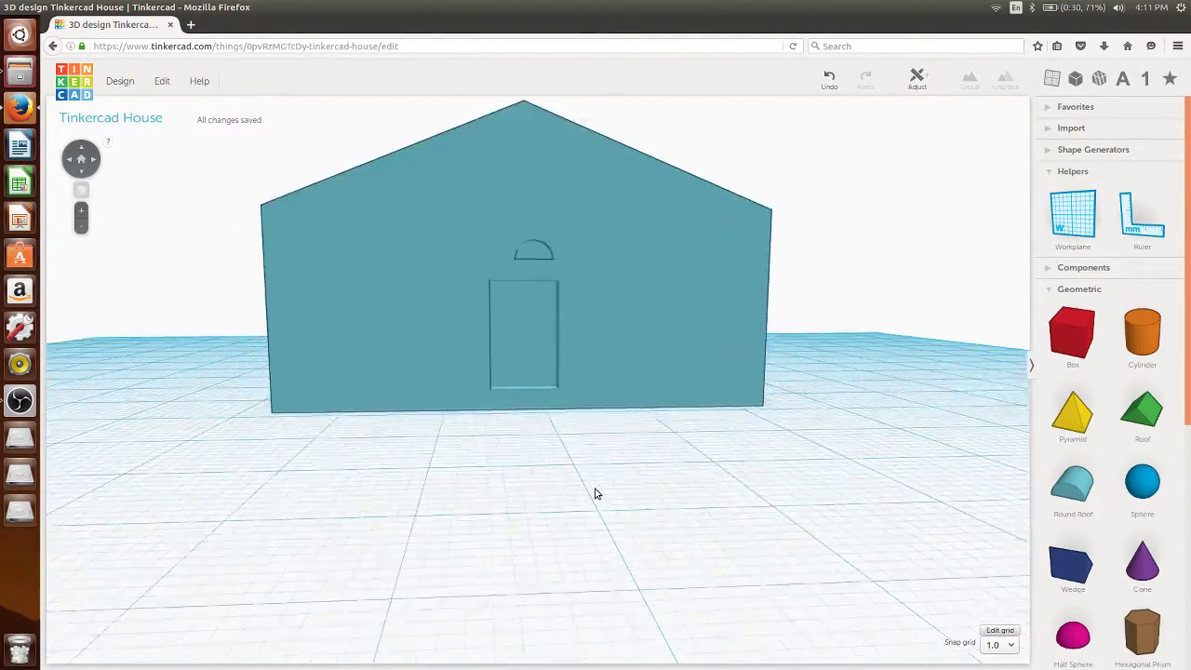
pyautogui.scroll(-6, 597, 494)
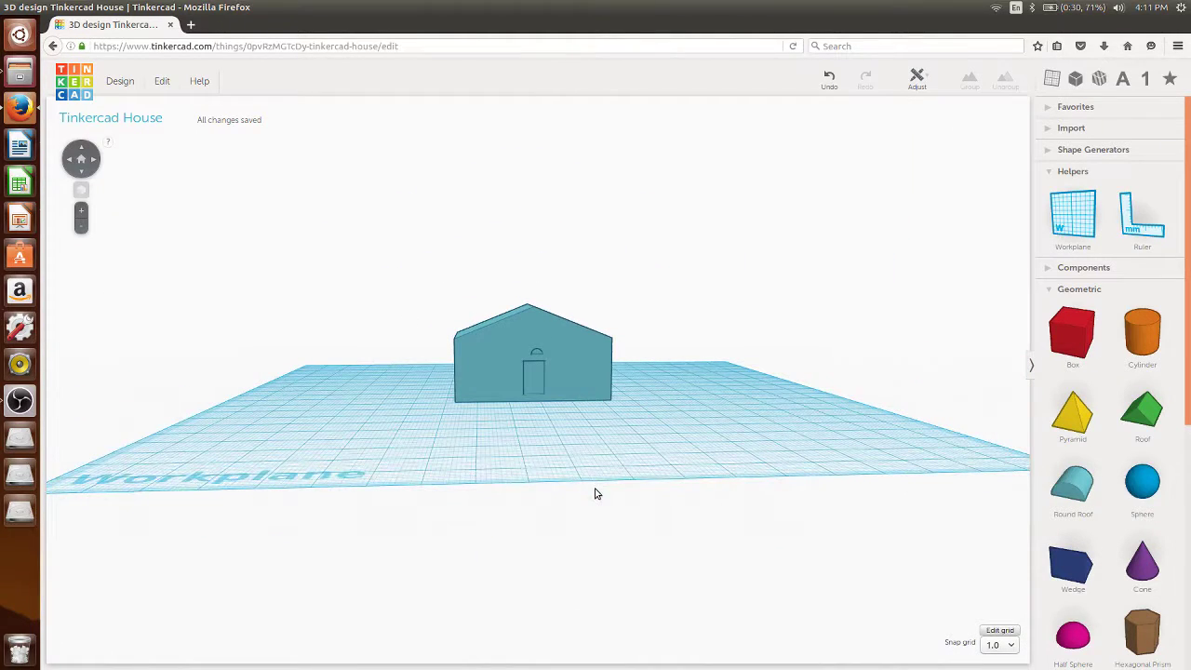
pyautogui.click(1055, 292)
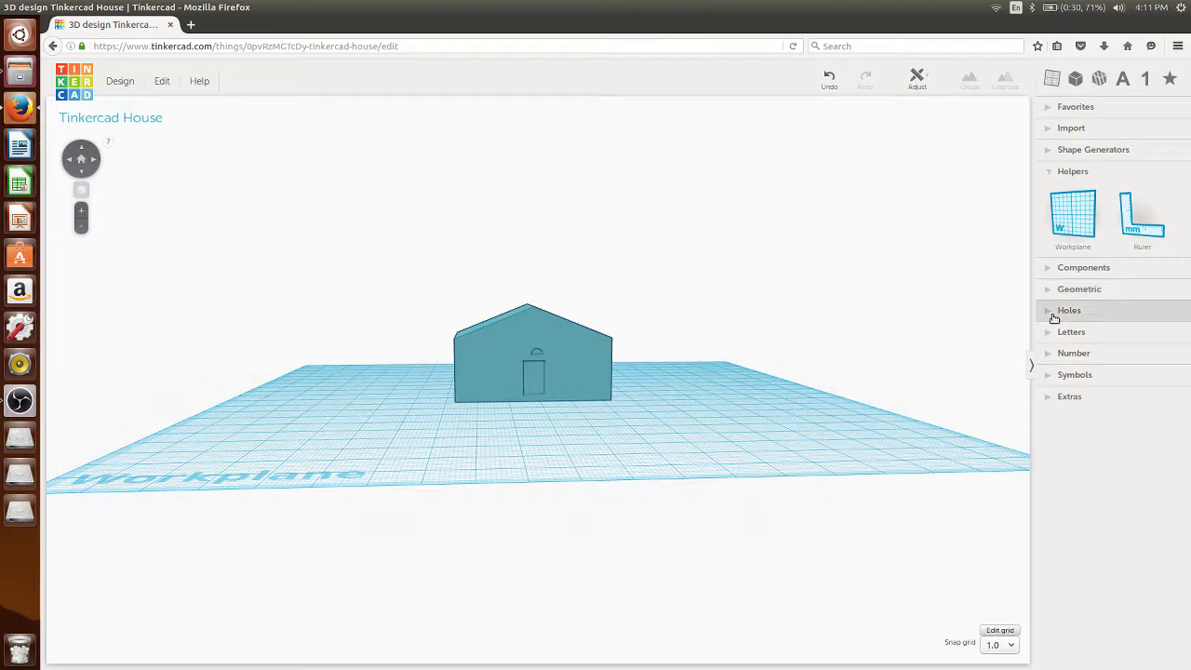
pyautogui.click(1054, 314)
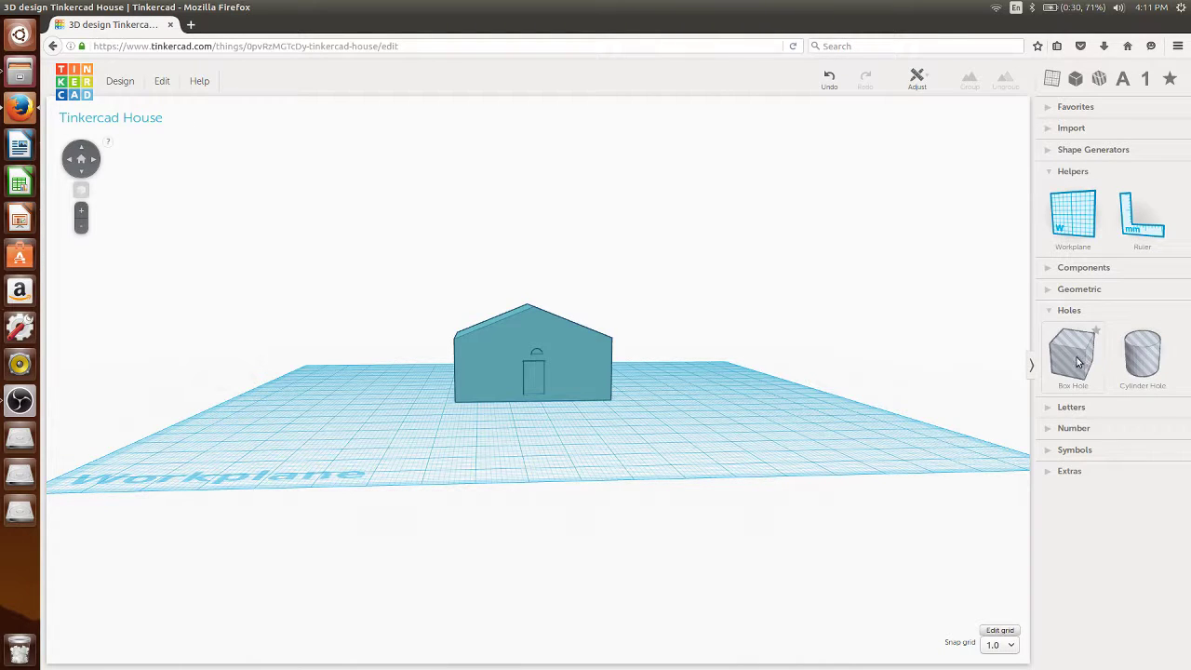
pyautogui.moveTo(1079, 363); pyautogui.dragTo(842, 391)
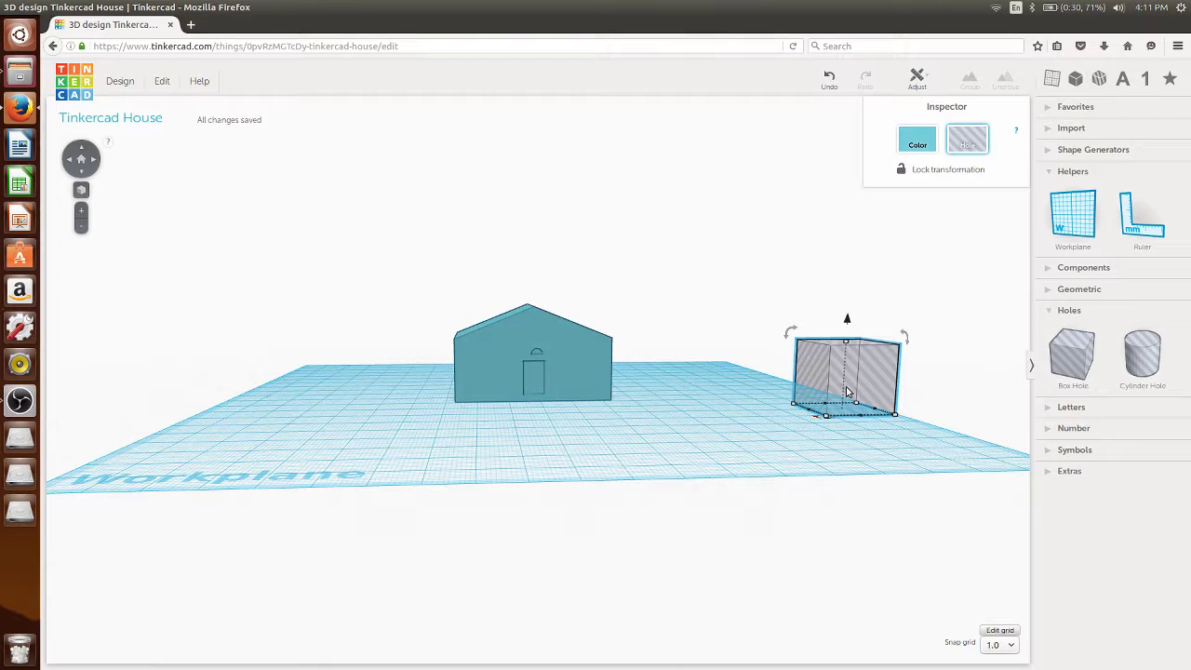
pyautogui.press('Delete')
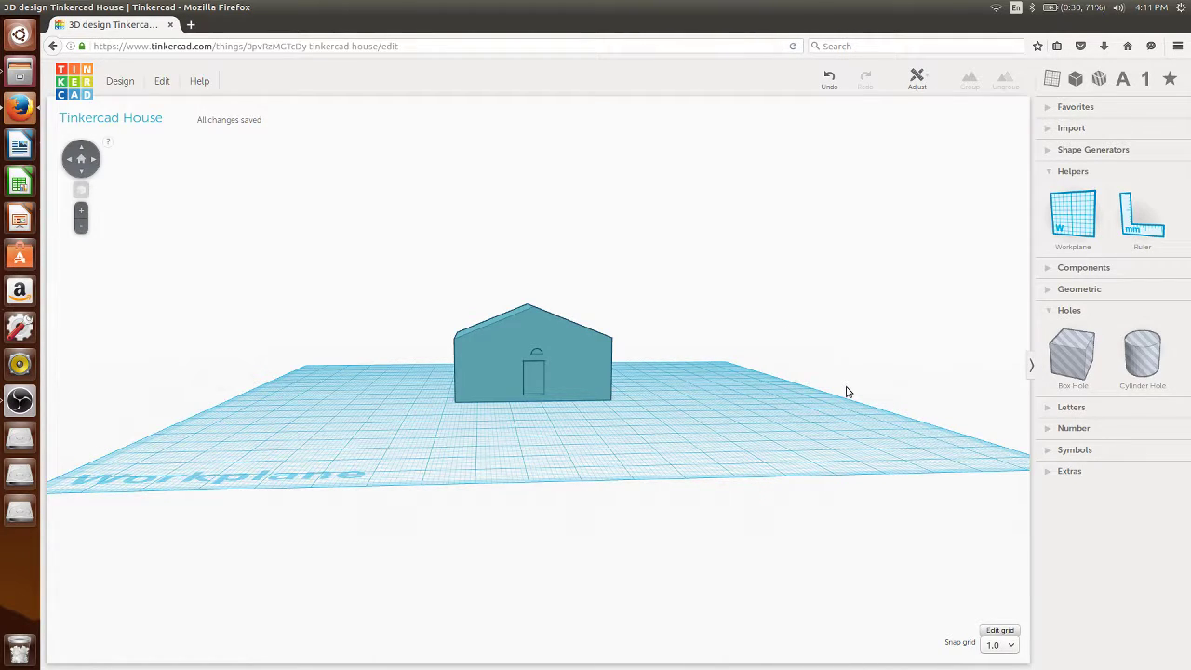
# Browse the letter, number and symbol shapes, and place a Tinkercad Logo on the workplane in front of the house.
pyautogui.click(1046, 411)
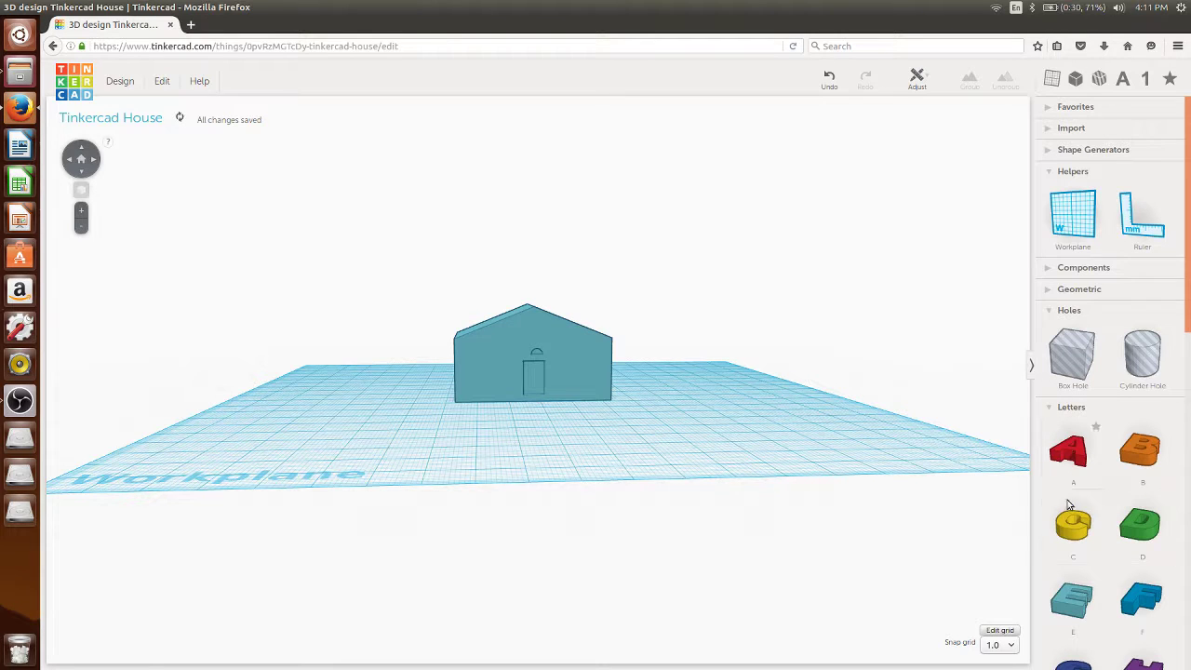
pyautogui.scroll(-8, 1106, 603)
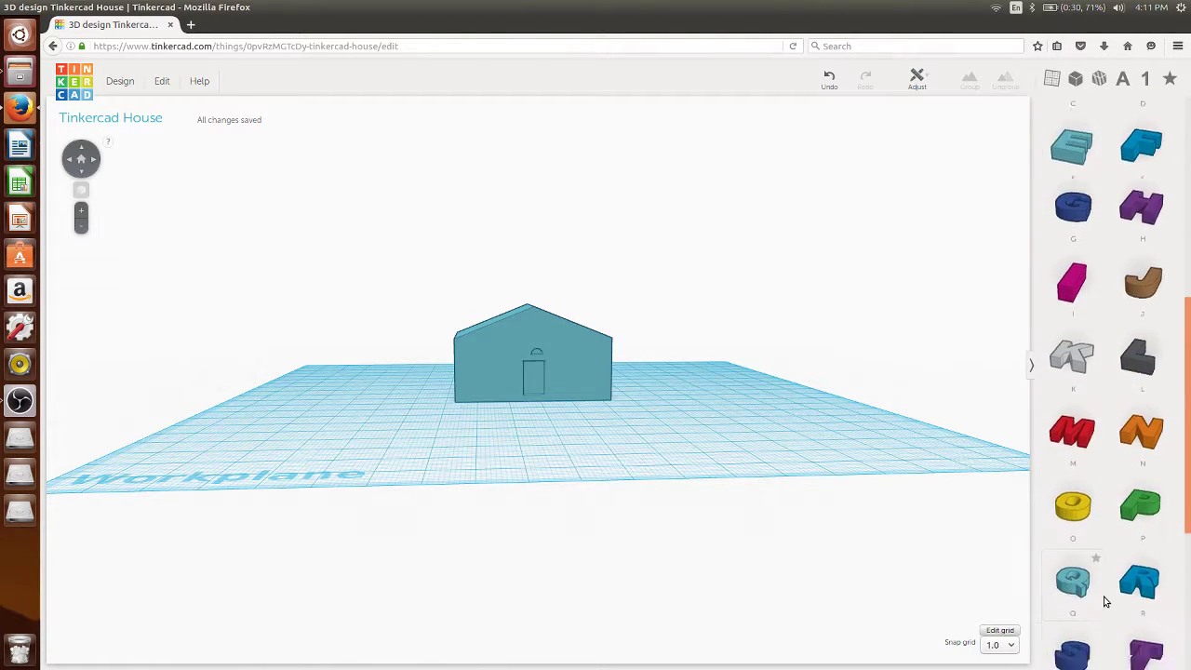
pyautogui.scroll(-1, 1097, 625)
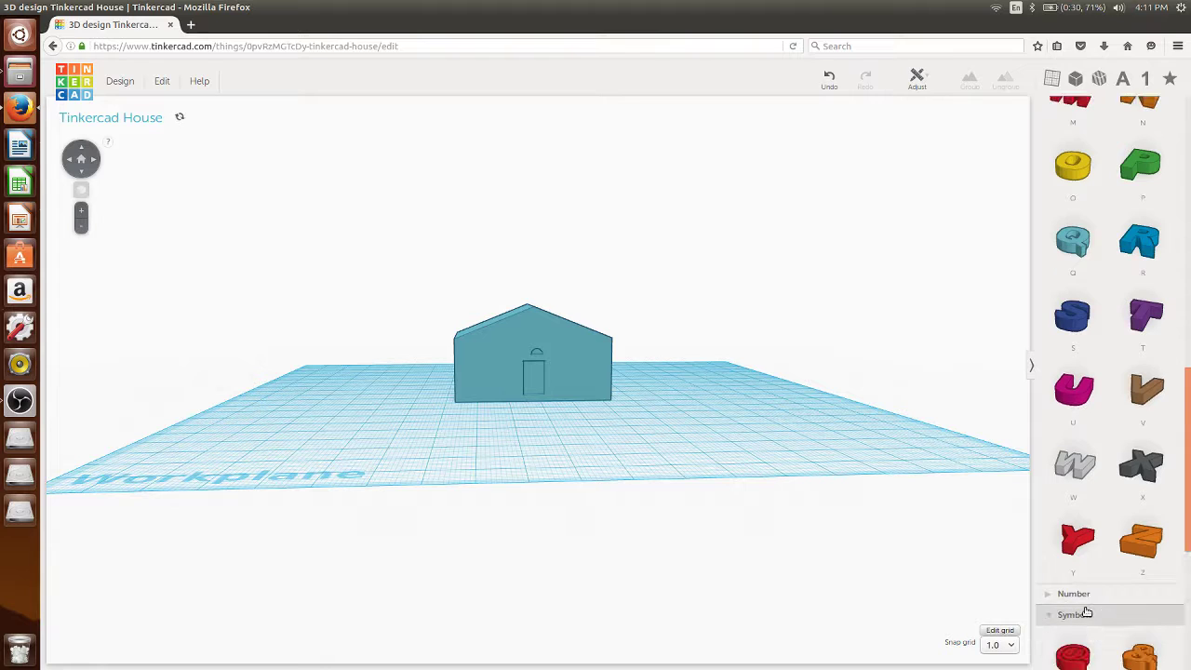
pyautogui.click(1078, 596)
pyautogui.scroll(-7, 1079, 599)
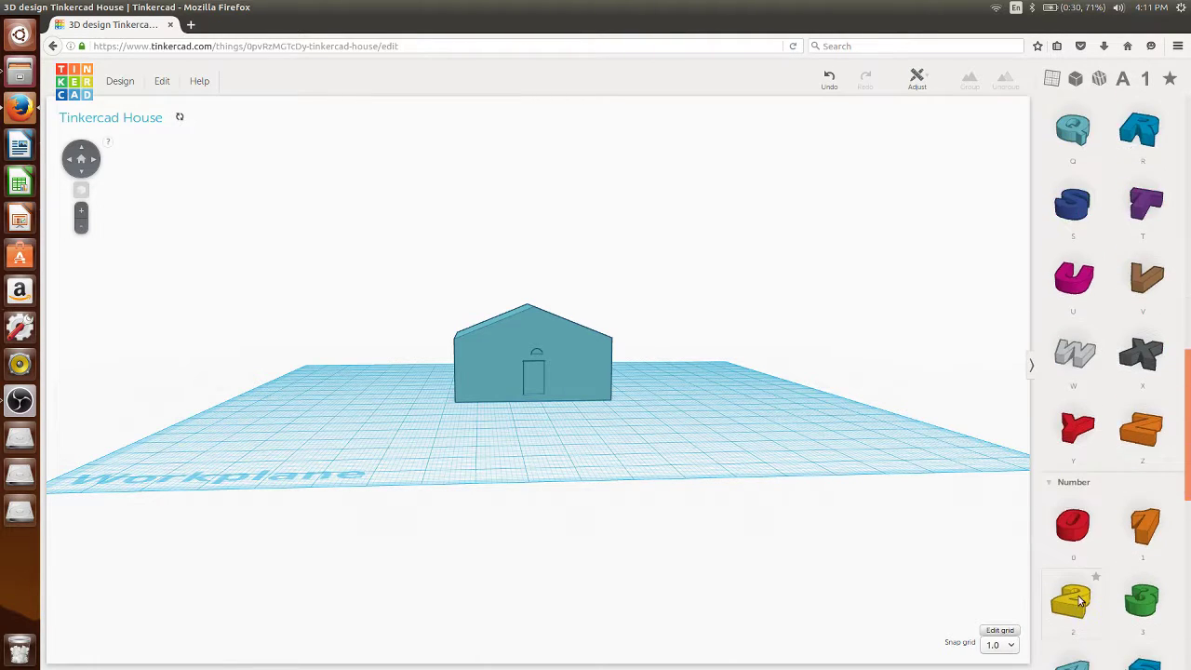
pyautogui.scroll(-3, 1079, 601)
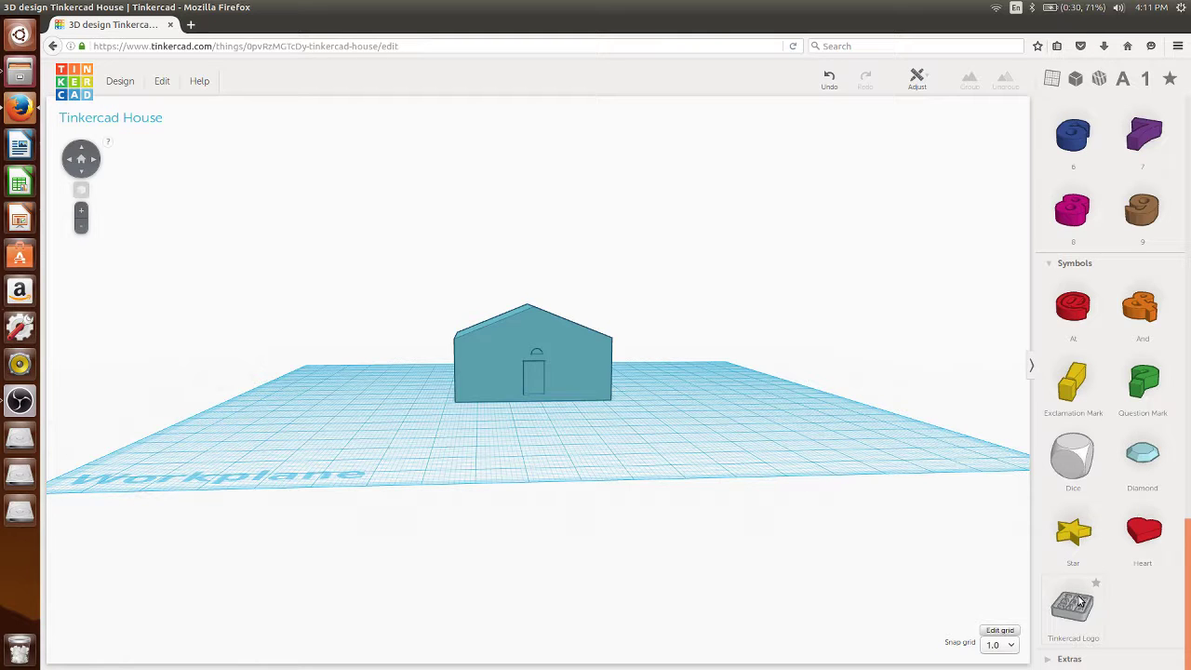
pyautogui.moveTo(1080, 603); pyautogui.dragTo(836, 434)
pyautogui.click(727, 586)
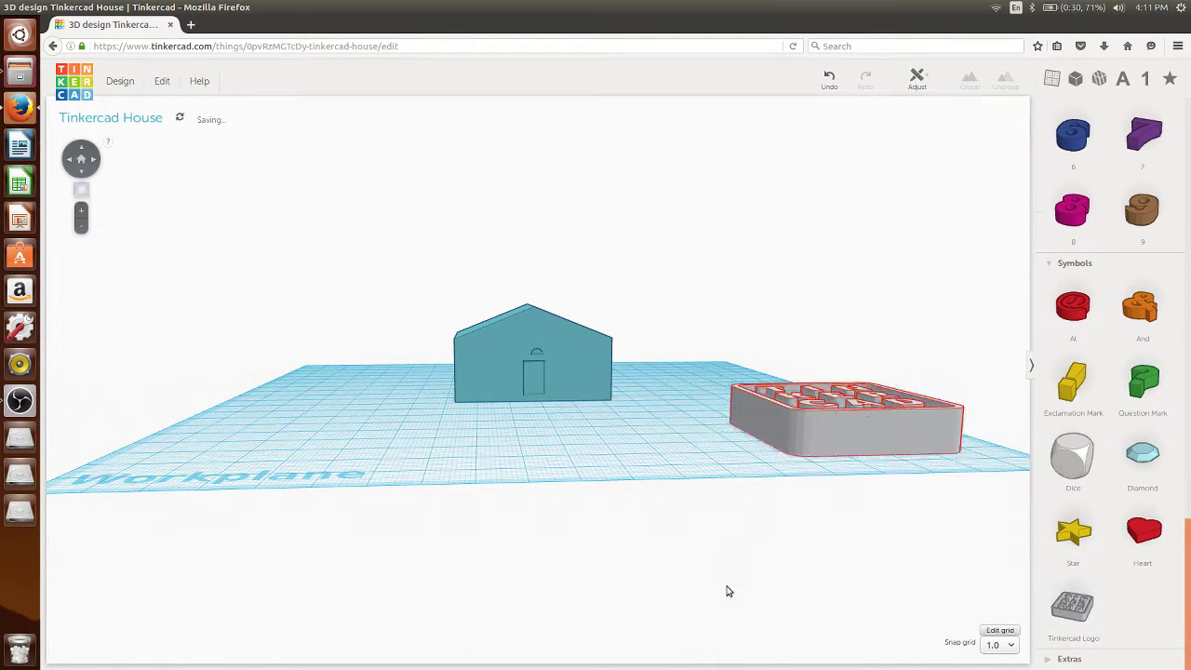
pyautogui.moveTo(965, 517); pyautogui.dragTo(892, 570, button='right')
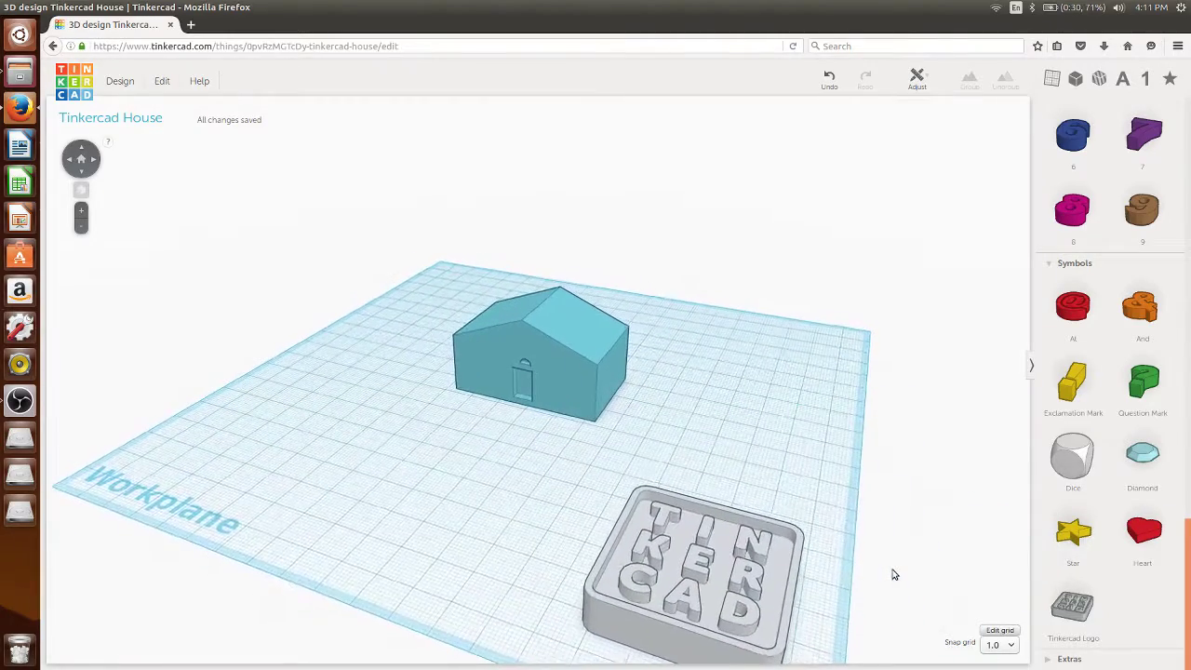
# Add a Text shape from the shape generators beside the house and set its text to "My House".
pyautogui.scroll(10, 1099, 346)
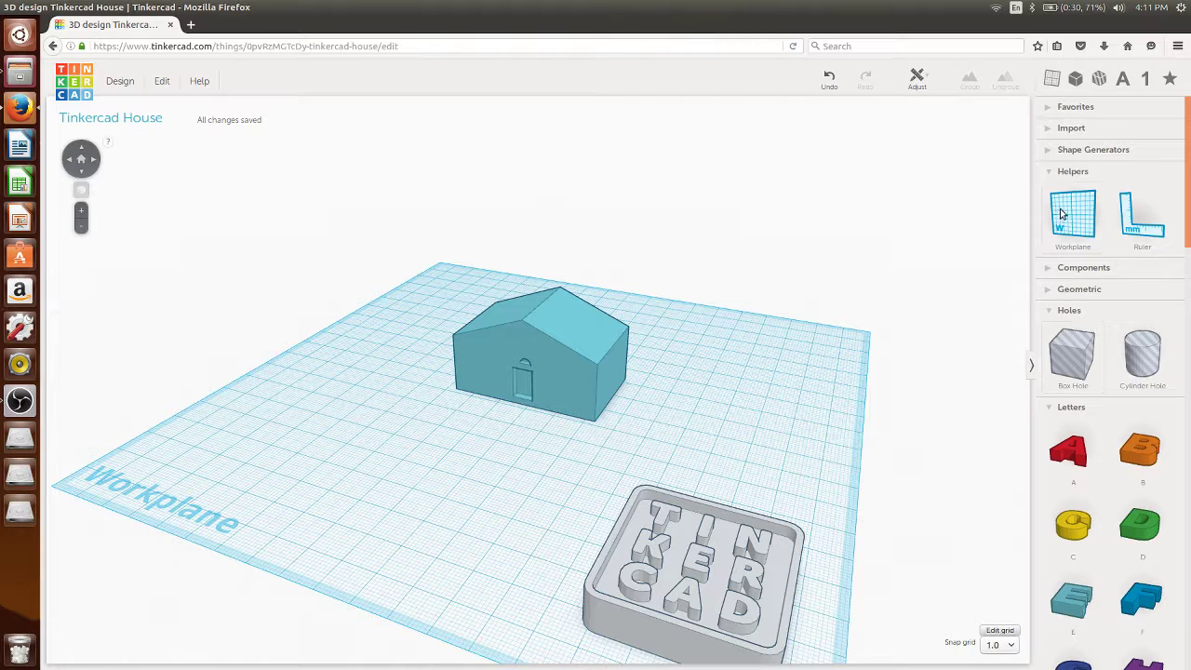
pyautogui.click(1046, 150)
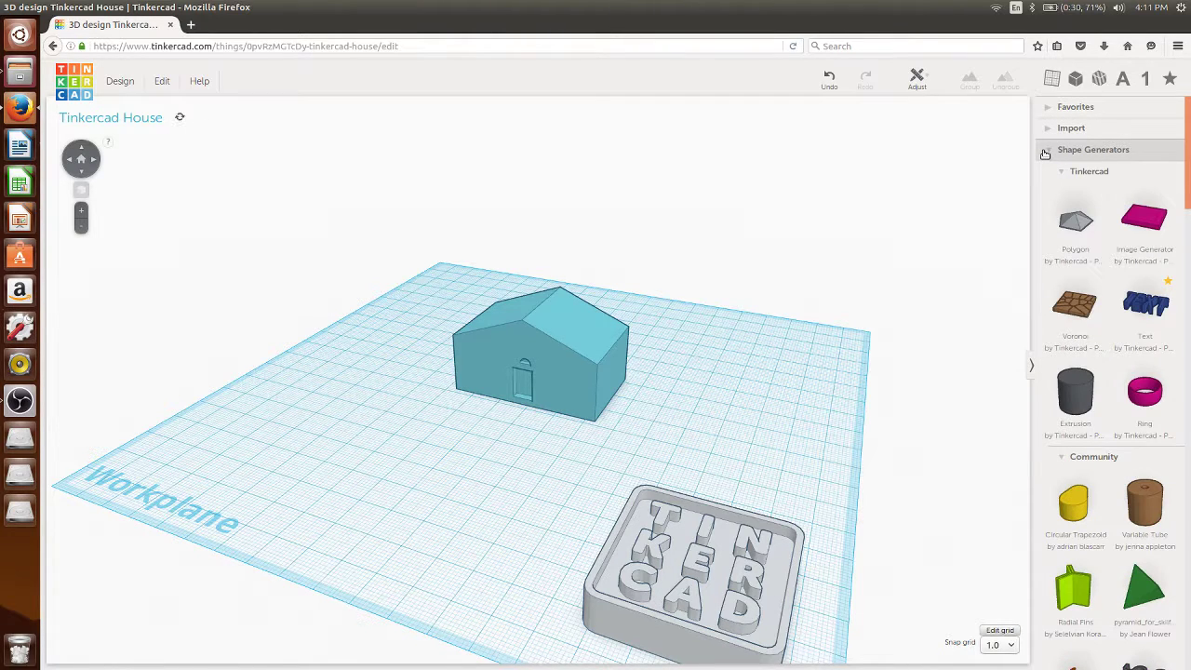
pyautogui.moveTo(1146, 317); pyautogui.dragTo(744, 419)
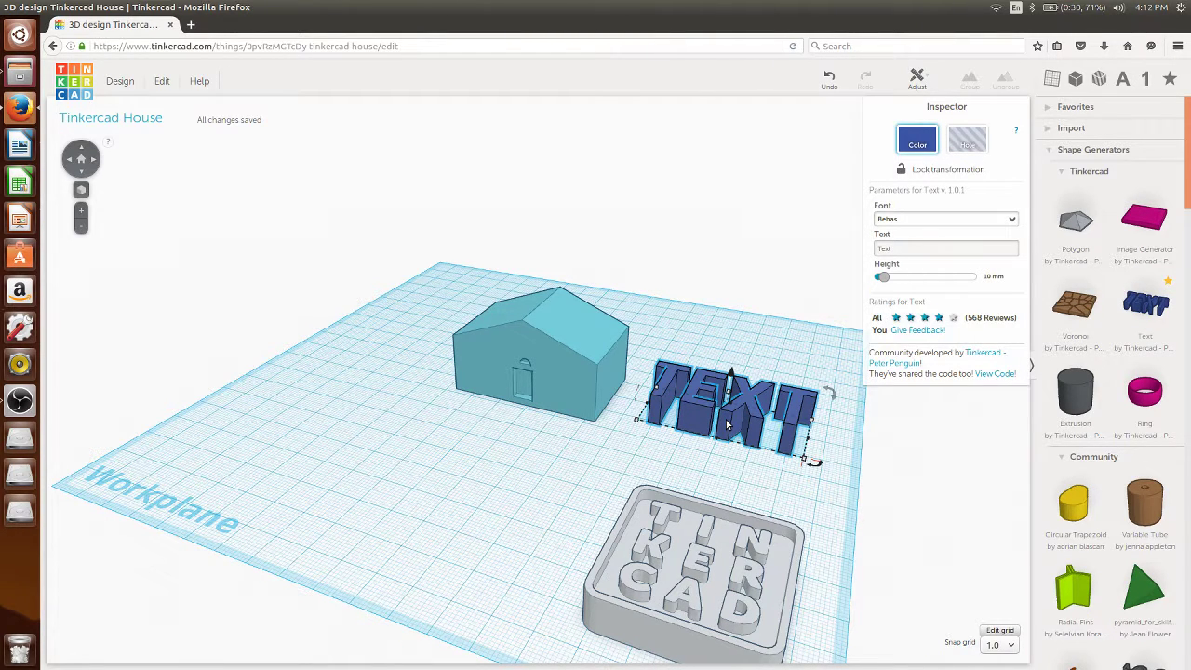
pyautogui.moveTo(915, 250); pyautogui.dragTo(833, 253)
pyautogui.press('BackSpace')
pyautogui.write('My House')
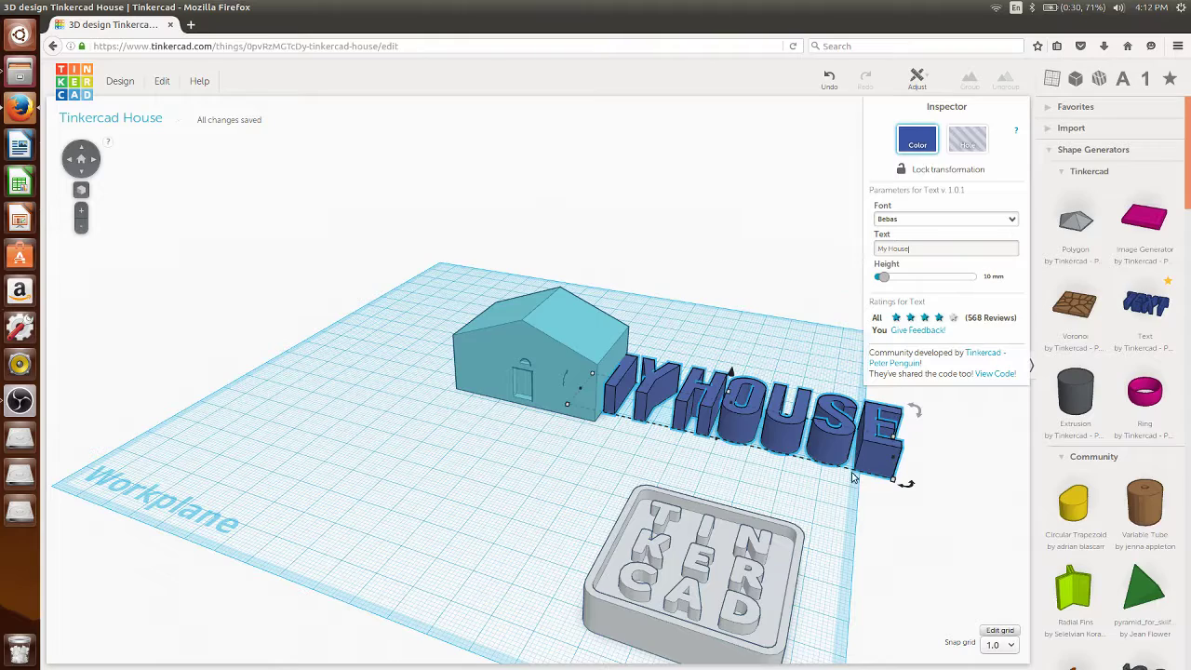
# Move the My House text in front of the house, with its last letters near the doorway.
pyautogui.moveTo(838, 447); pyautogui.dragTo(437, 426)
pyautogui.click(489, 500)
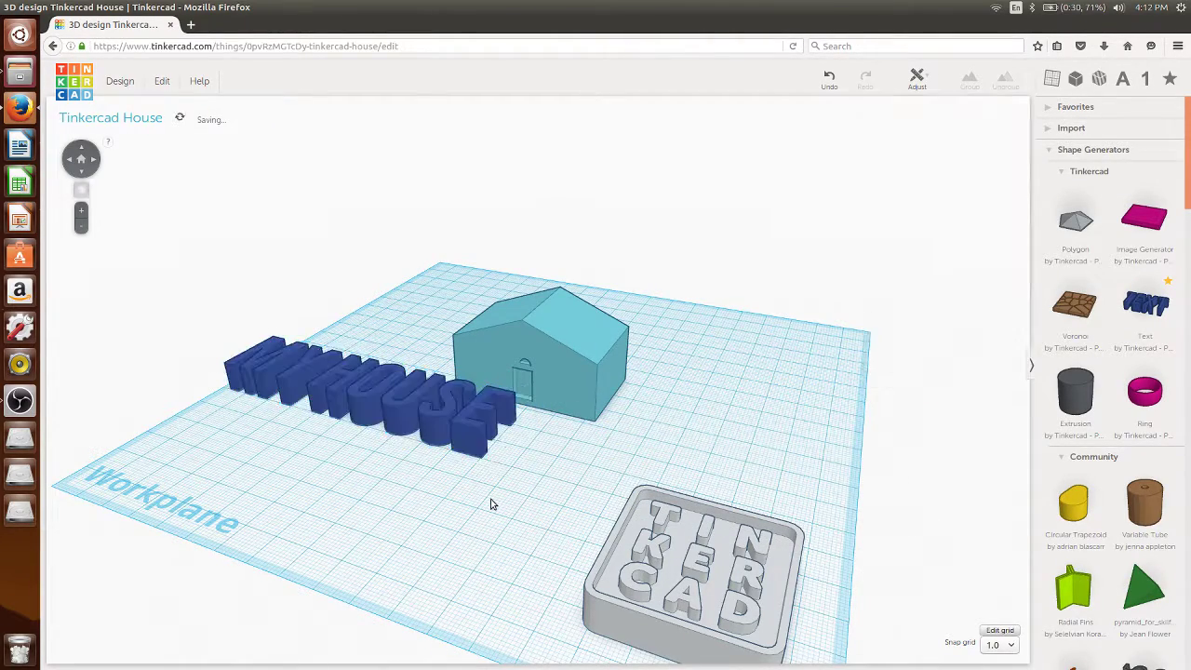
pyautogui.moveTo(493, 508); pyautogui.dragTo(537, 445, button='right')
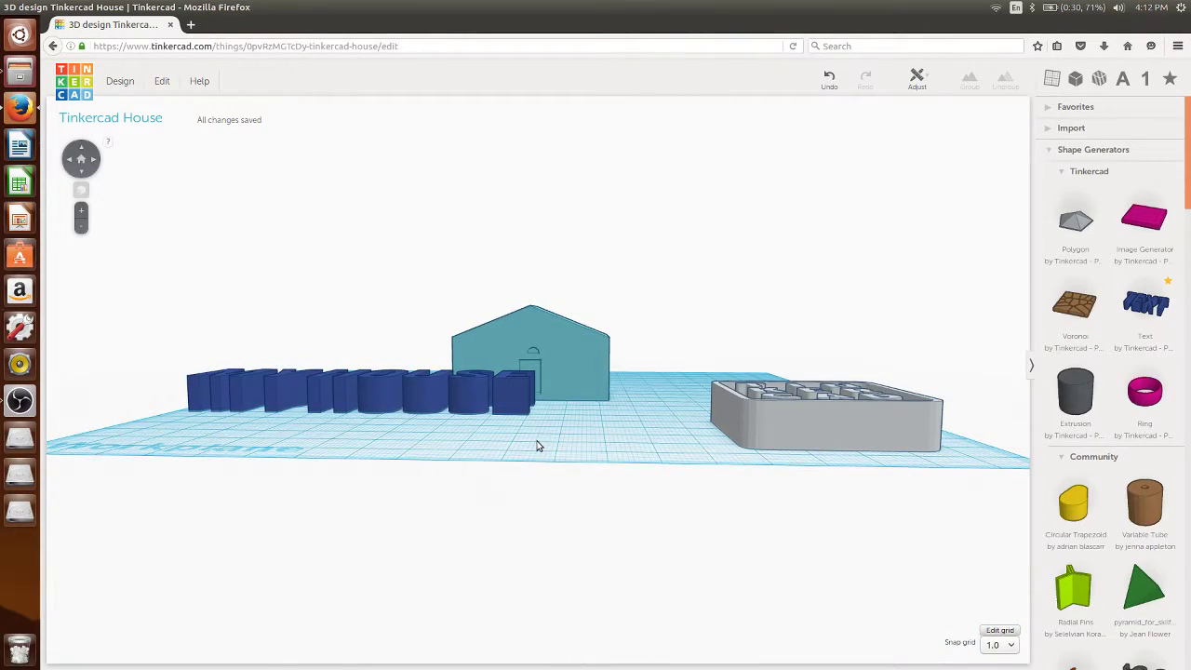
pyautogui.moveTo(461, 442); pyautogui.dragTo(468, 506, button='right')
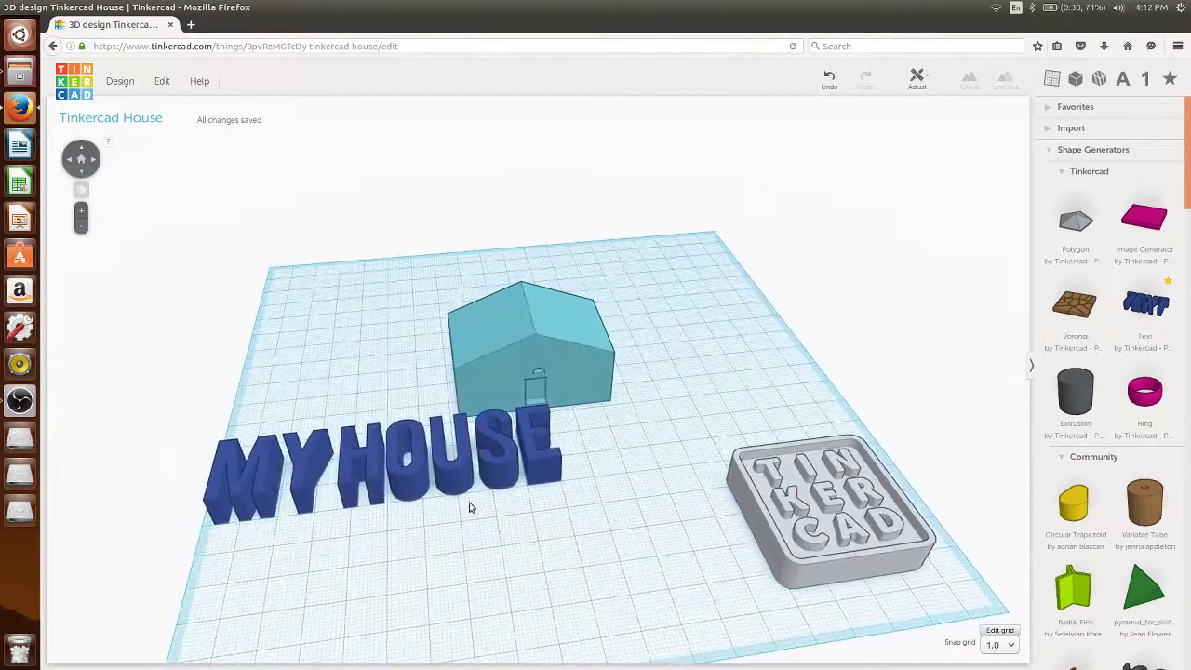
# Try to rotate the My House text about its vertical and front-to-back axes.
pyautogui.click(453, 488)
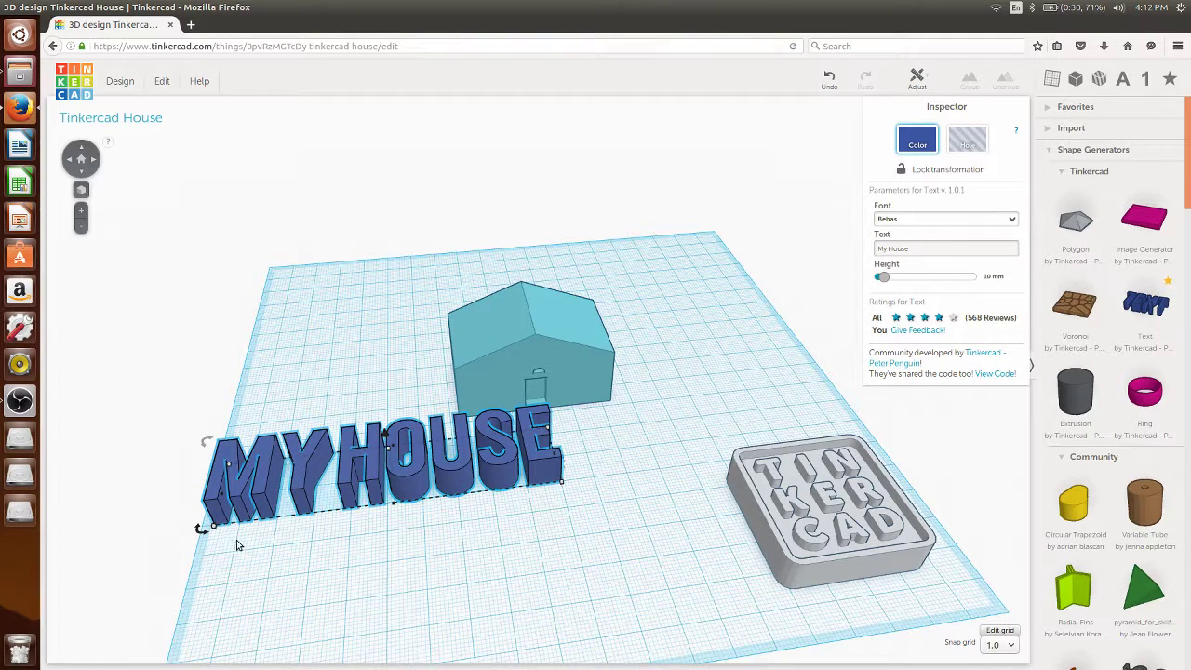
pyautogui.moveTo(196, 535); pyautogui.dragTo(196, 535)
pyautogui.moveTo(466, 511); pyautogui.dragTo(483, 470, button='right')
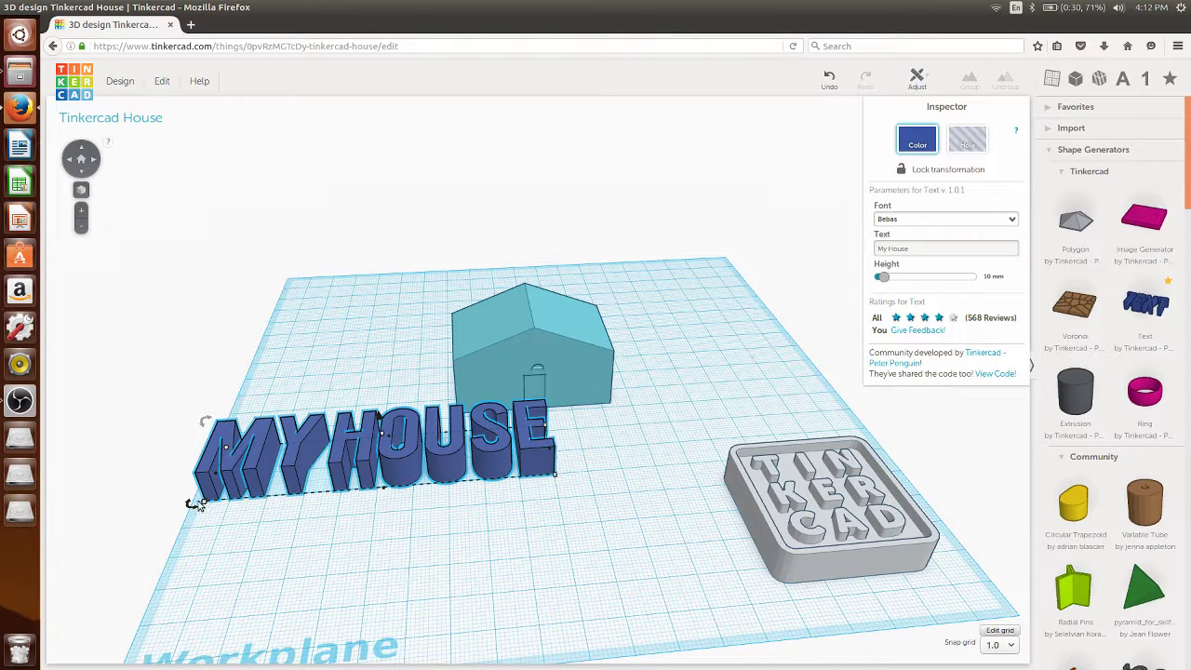
pyautogui.moveTo(192, 505)
pyautogui.moveTo(207, 423)
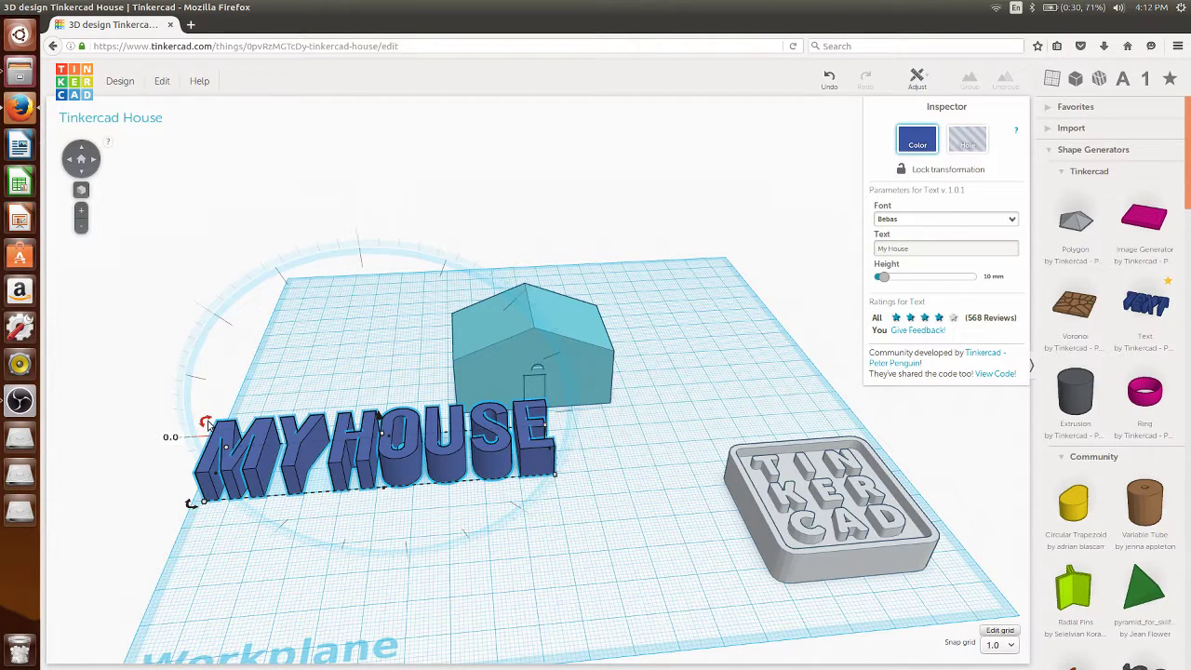
pyautogui.moveTo(207, 423)
pyautogui.mouseDown()
pyautogui.moveTo(391, 284)
pyautogui.moveTo(435, 318)
pyautogui.moveTo(288, 312)
pyautogui.moveTo(207, 418)
pyautogui.mouseUp()
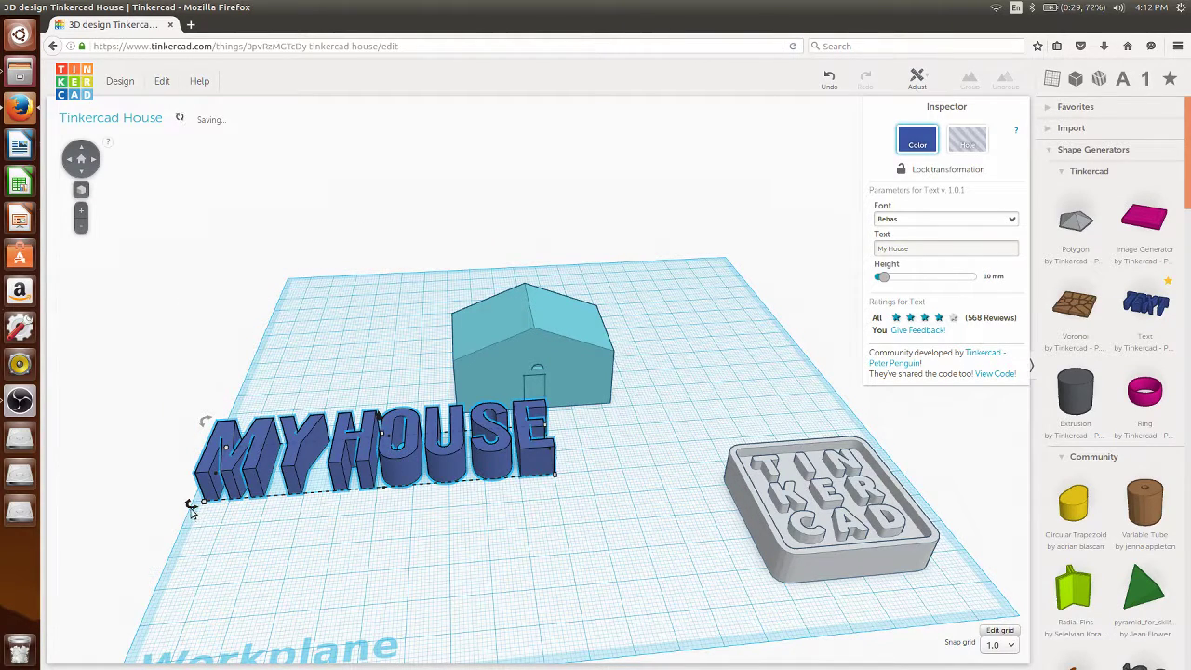
pyautogui.moveTo(190, 506)
pyautogui.moveTo(189, 505); pyautogui.dragTo(147, 516)
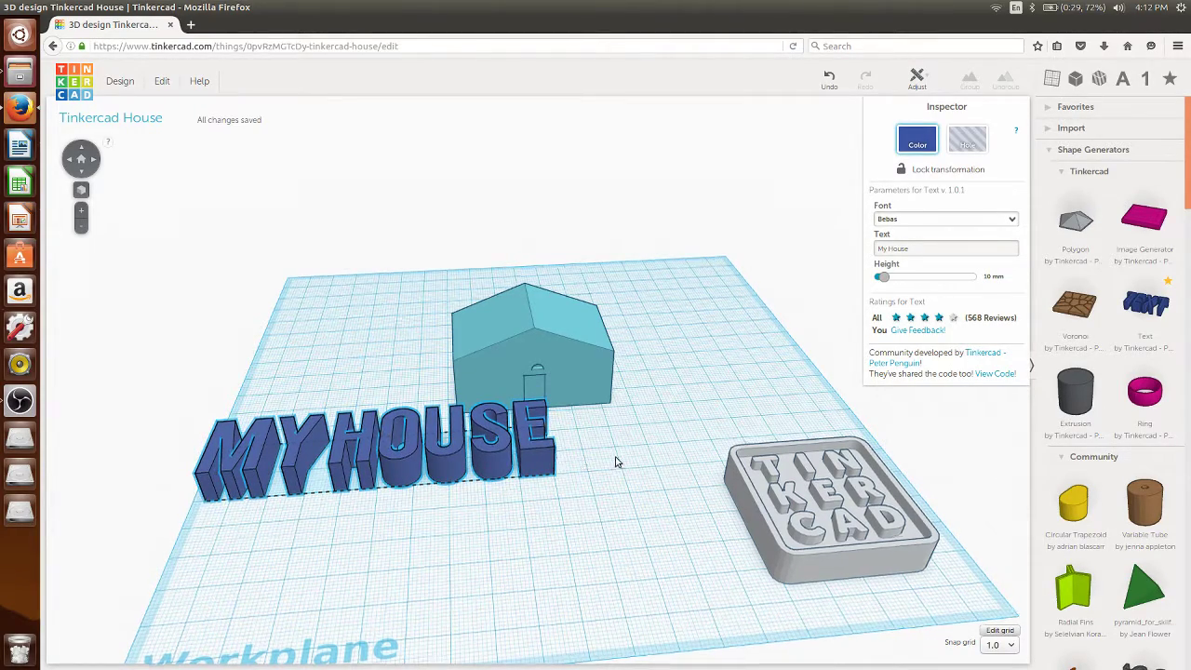
# Rotate the My House text about its long axis so the letters stand upright, facing the front of the workplane.
pyautogui.moveTo(617, 457); pyautogui.dragTo(513, 461, button='right')
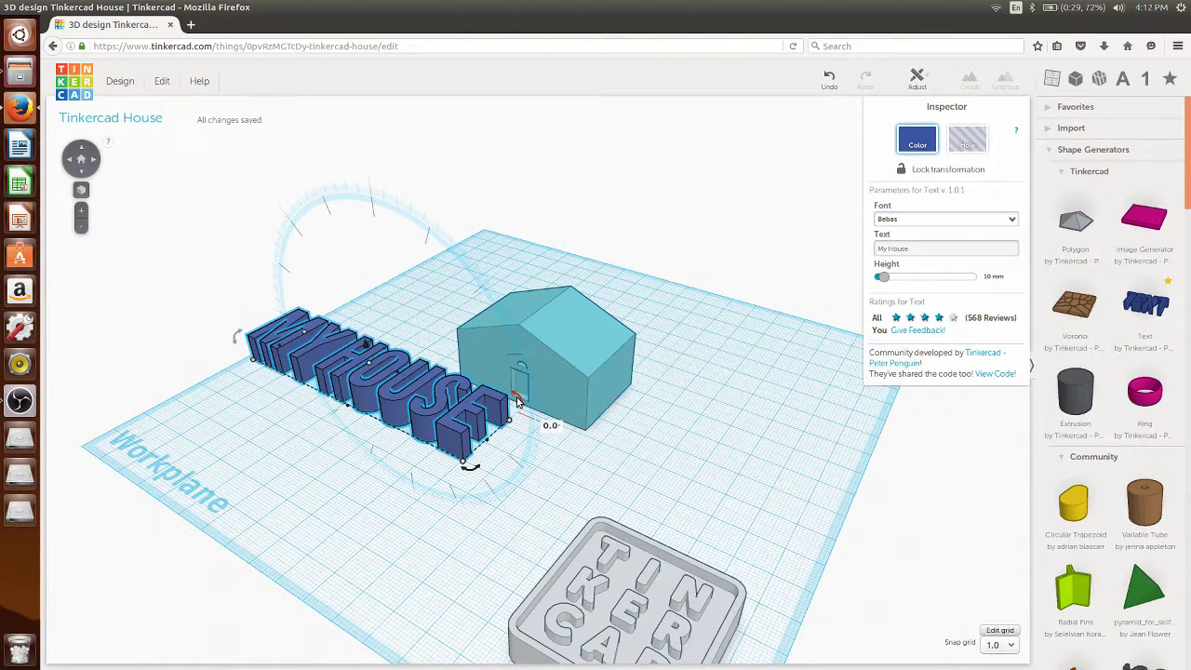
pyautogui.moveTo(342, 526); pyautogui.dragTo(415, 645, button='right')
pyautogui.moveTo(419, 601); pyautogui.dragTo(433, 423, button='right')
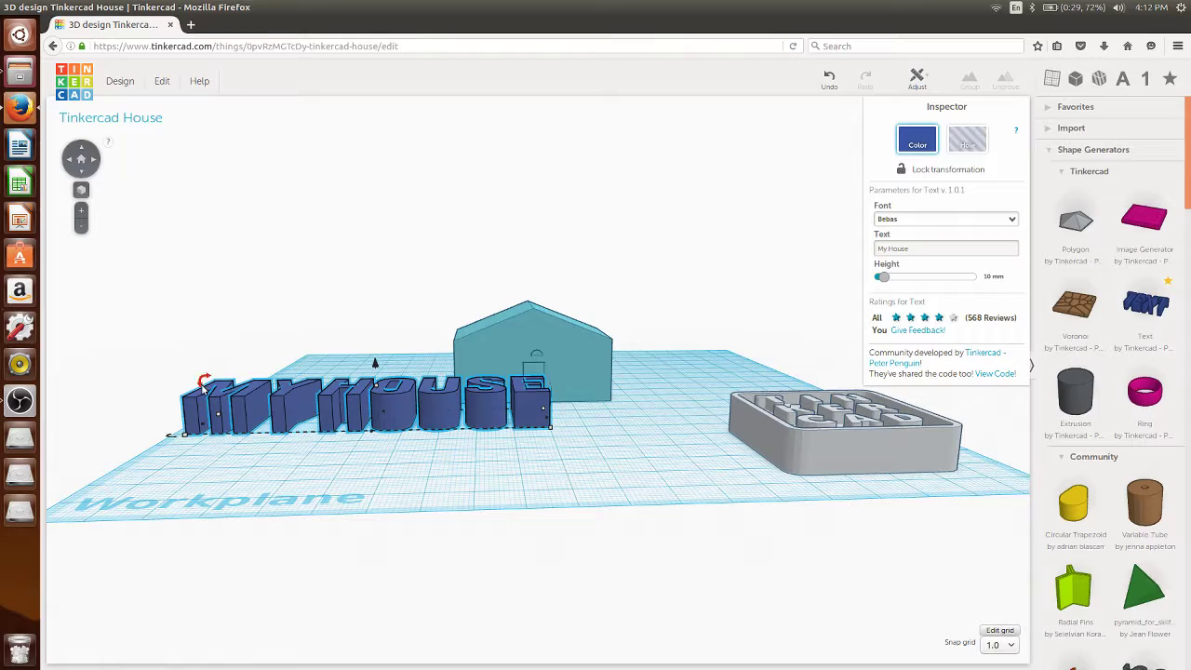
pyautogui.moveTo(204, 382)
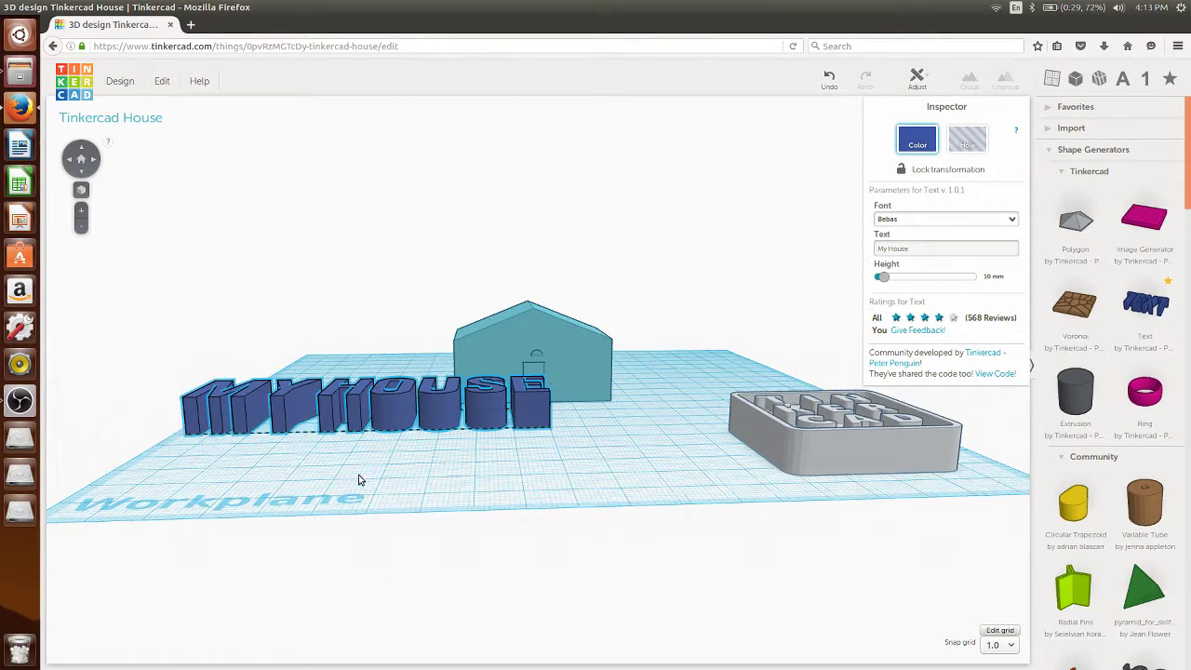
pyautogui.moveTo(359, 478); pyautogui.dragTo(354, 519, button='right')
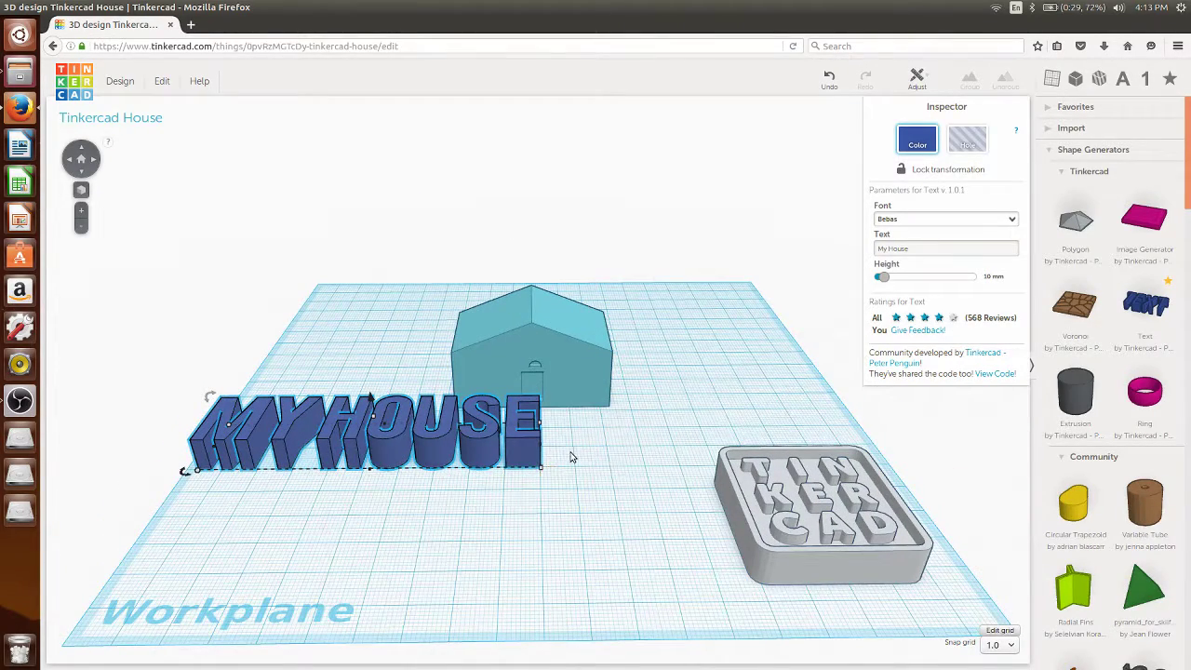
pyautogui.moveTo(572, 457); pyautogui.dragTo(480, 410, button='right')
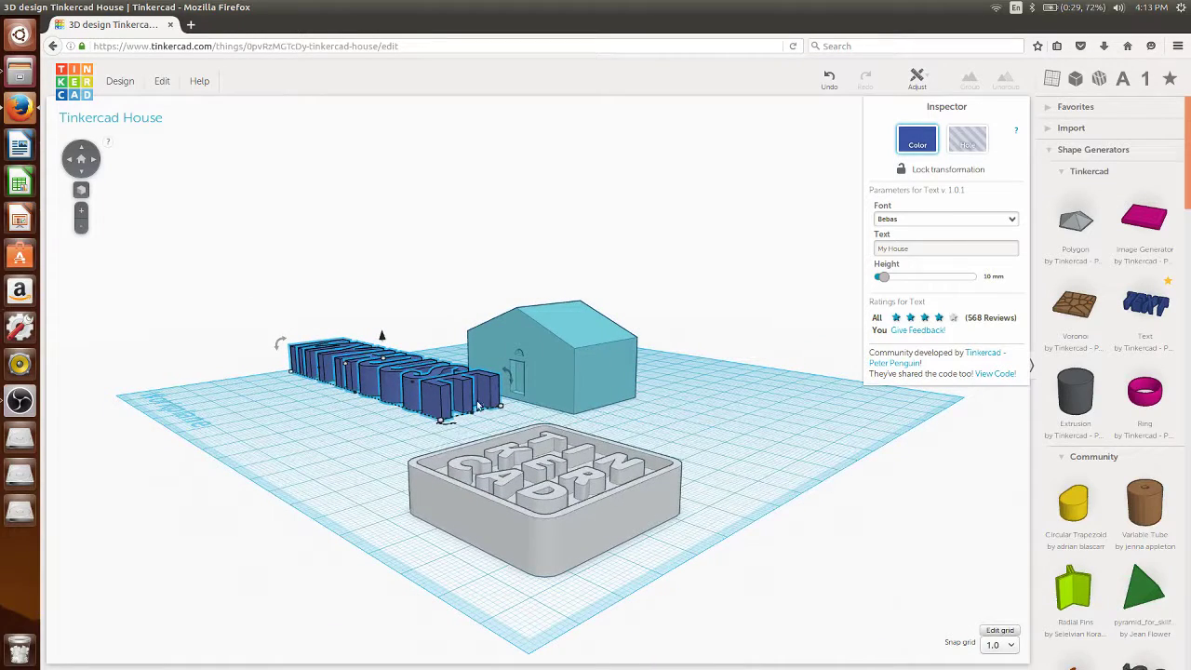
pyautogui.moveTo(508, 372)
pyautogui.moveTo(508, 372); pyautogui.dragTo(446, 420)
pyautogui.moveTo(229, 416); pyautogui.dragTo(391, 445, button='right')
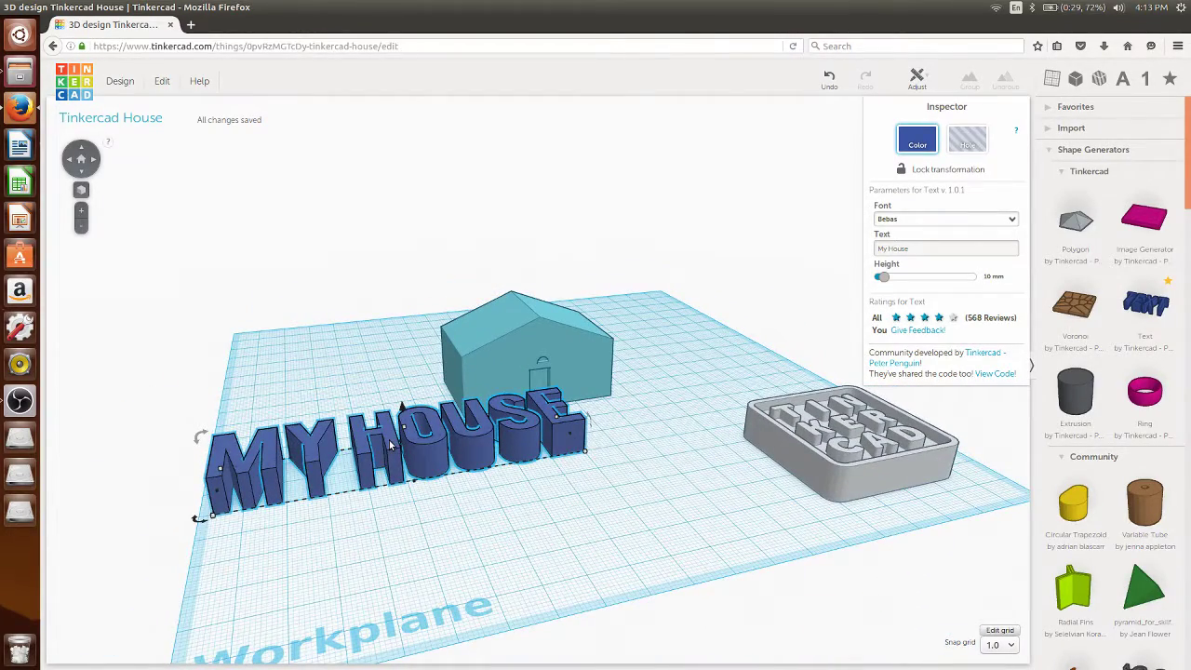
pyautogui.moveTo(588, 426)
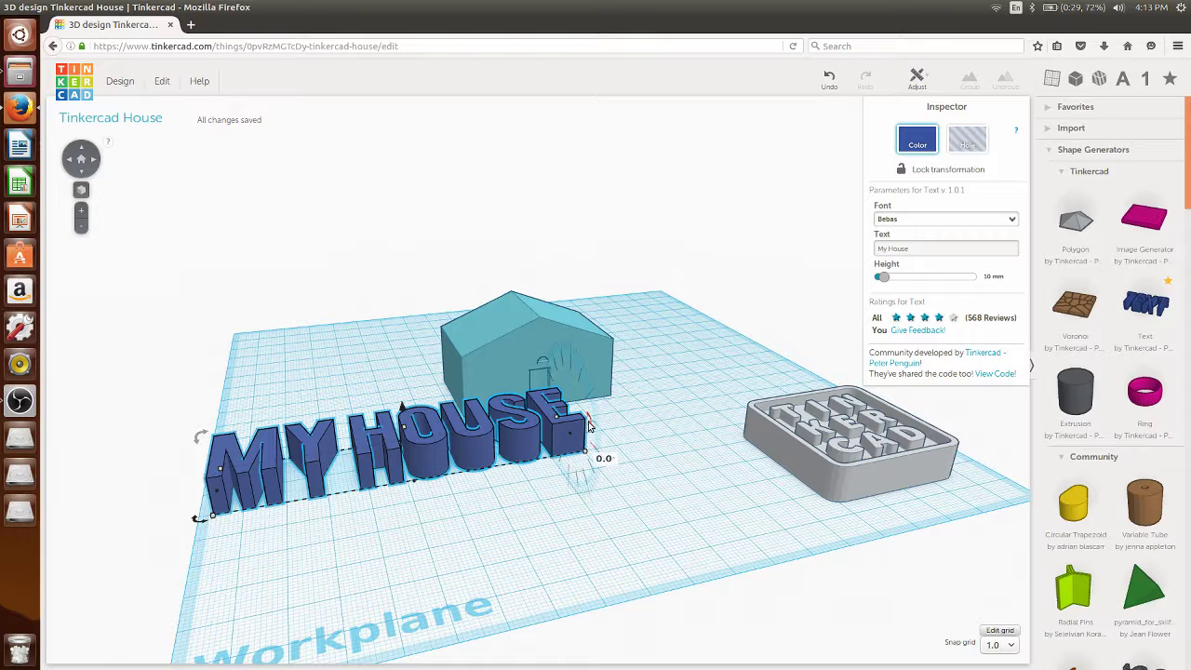
pyautogui.moveTo(588, 426); pyautogui.dragTo(586, 536)
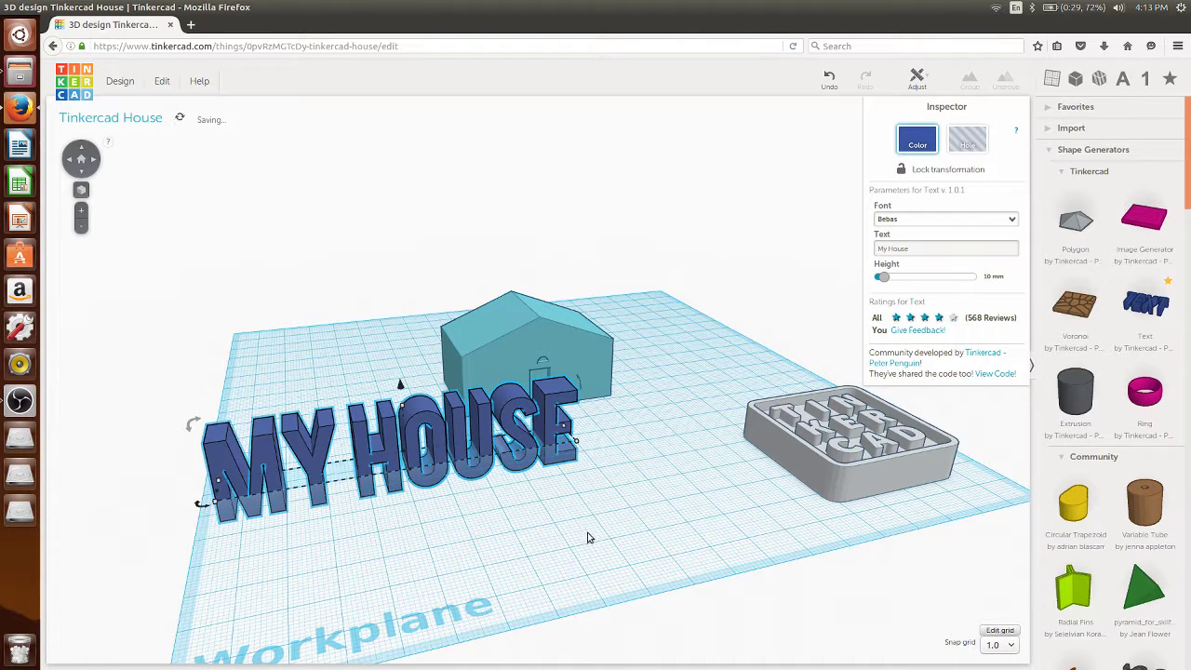
# Raise the upright My House text so that the base of its letters rests on the workplane.
pyautogui.click(606, 532)
pyautogui.click(463, 441)
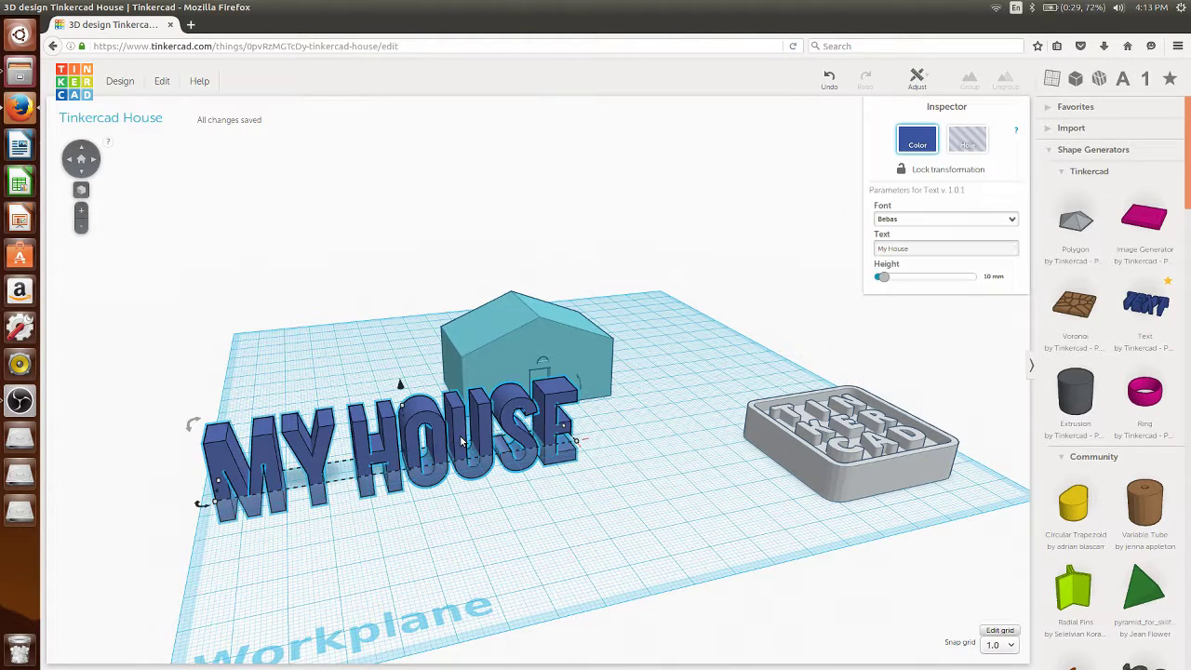
pyautogui.moveTo(463, 441); pyautogui.dragTo(398, 360)
pyautogui.click(511, 524)
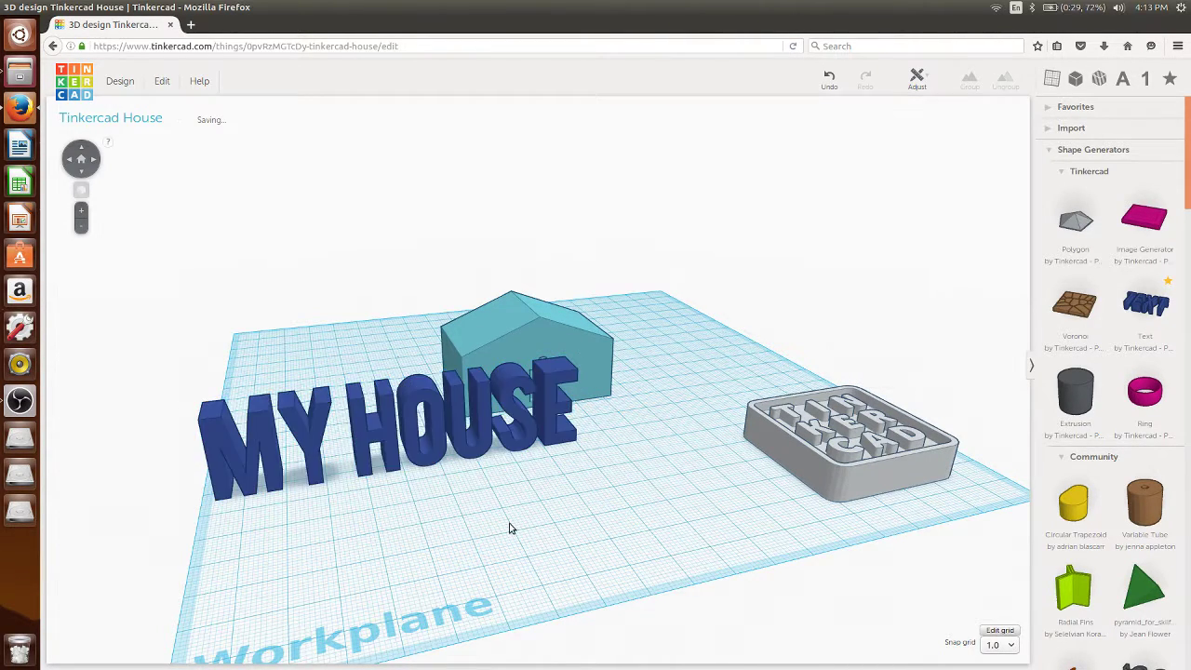
# Shift the My House text sideways, away from the Tinkercad logo, until it no longer covers the house's door and window.
pyautogui.moveTo(509, 528); pyautogui.dragTo(471, 489, button='right')
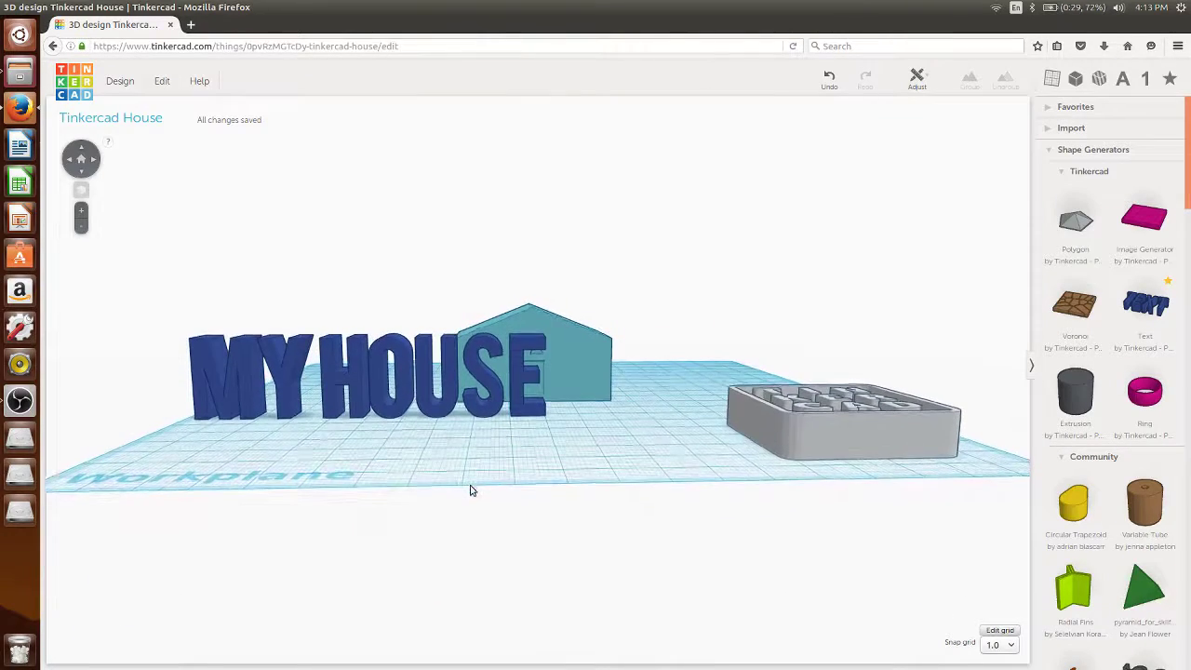
pyautogui.click(485, 408)
pyautogui.press('Left')
pyautogui.press('Left')
pyautogui.press('Left')
pyautogui.press('Left')
pyautogui.press('Left')
pyautogui.press('Left')
pyautogui.press('Left')
pyautogui.press('Left')
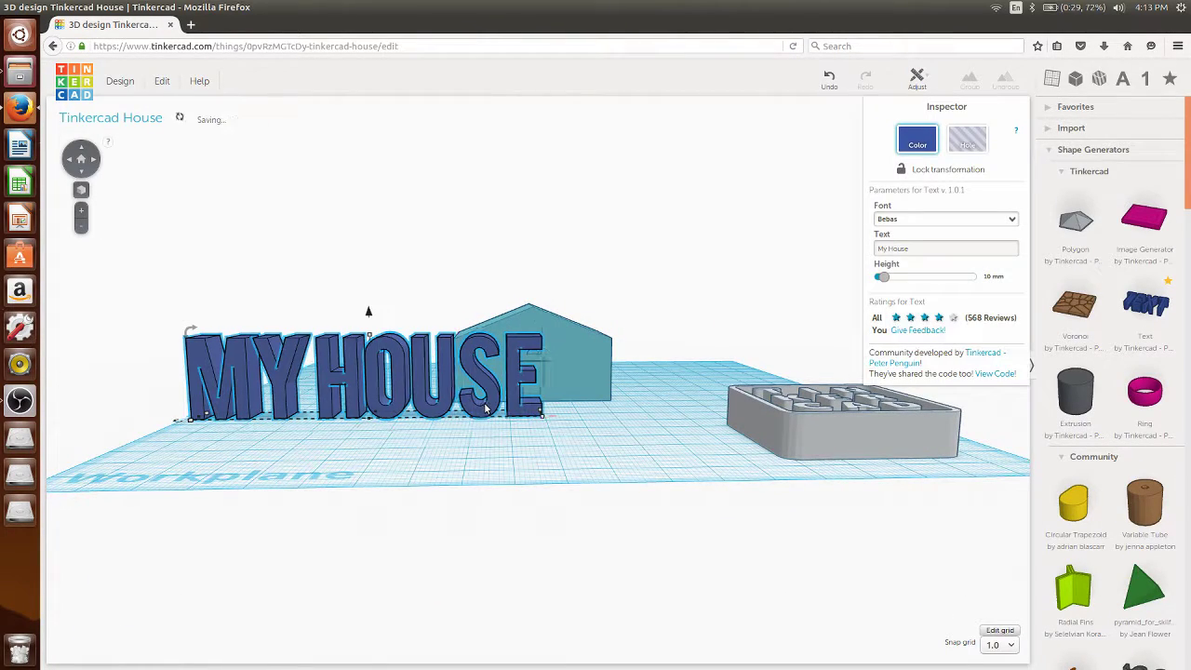
pyautogui.press('Left')
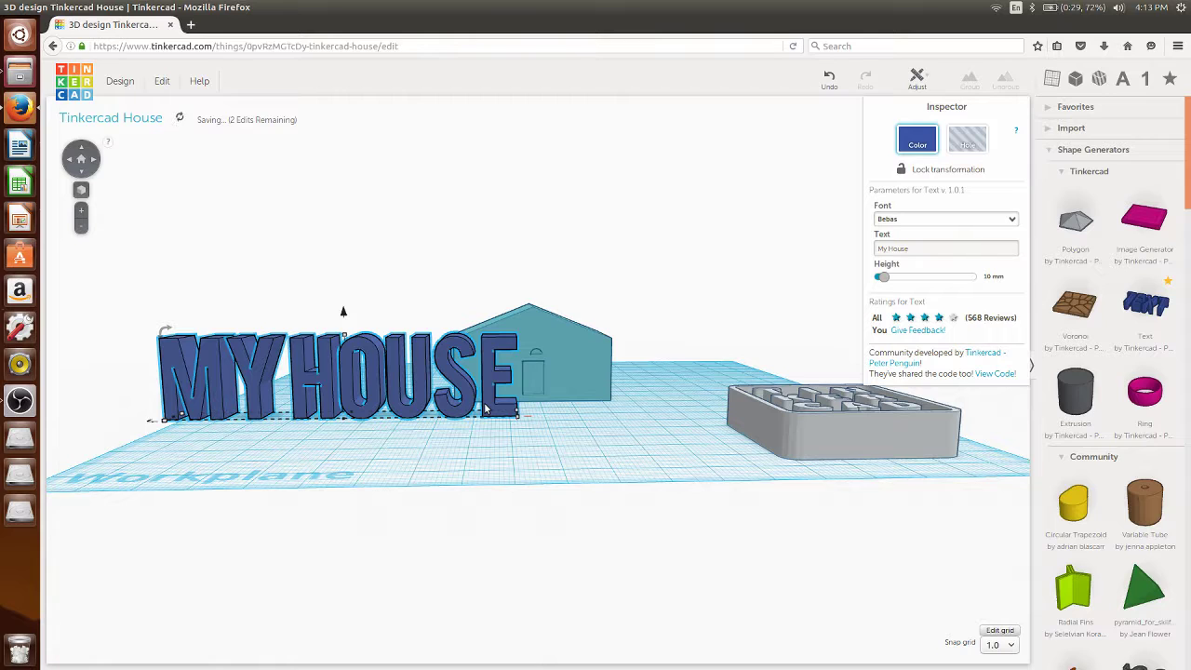